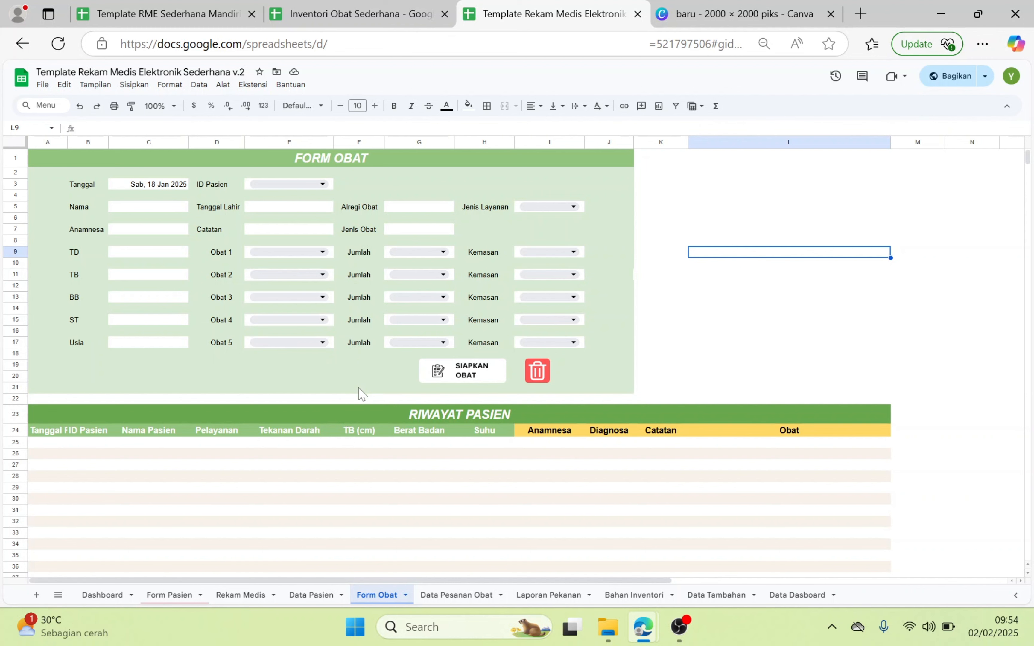
Step: Switch to the Canva design and shrink the FORM OBAT screenshot to fit the doctor's desk in the RME S v.2 clinic
click(152, 11)
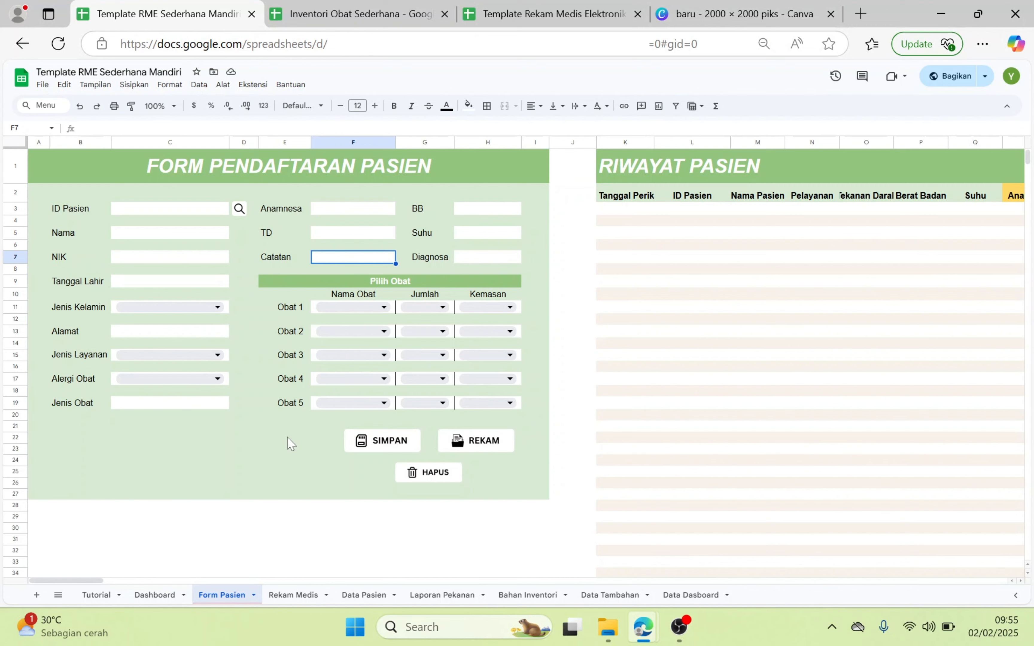
click(726, 11)
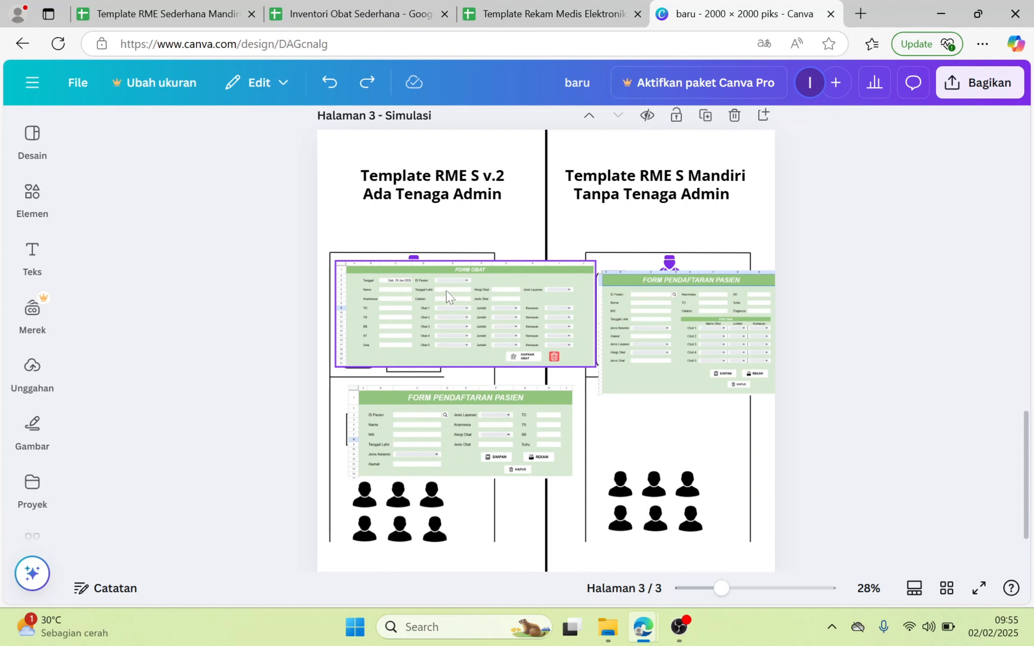
click(473, 306)
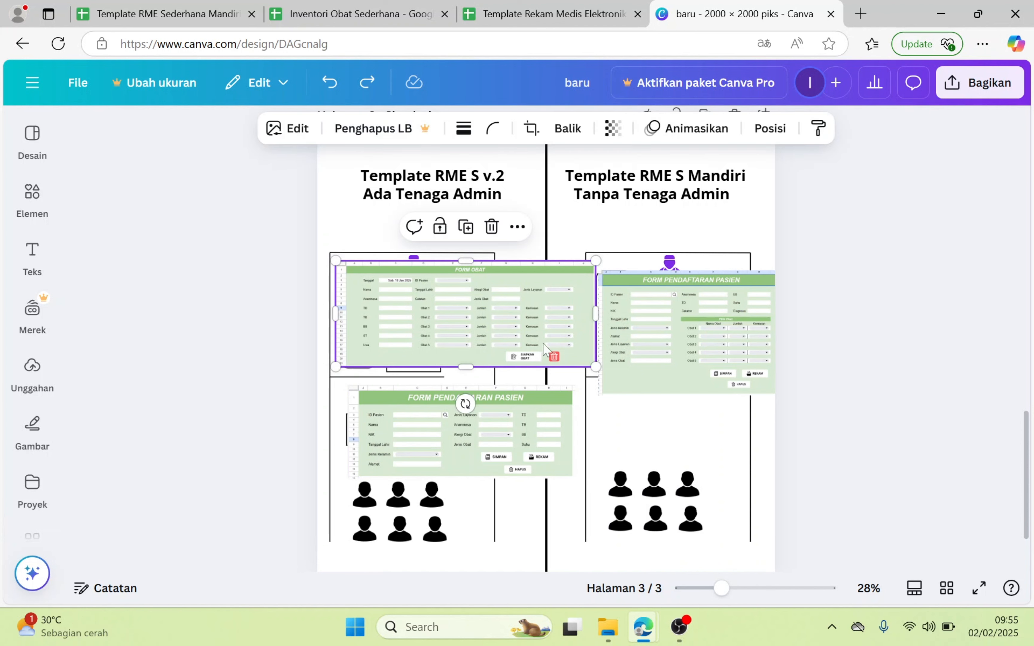
drag(597, 370, 416, 298)
Step: Shrink the FORM PENDAFTARAN PASIEN screenshot in the RME S v.2 clinic to fit just below the admin figure
click(450, 416)
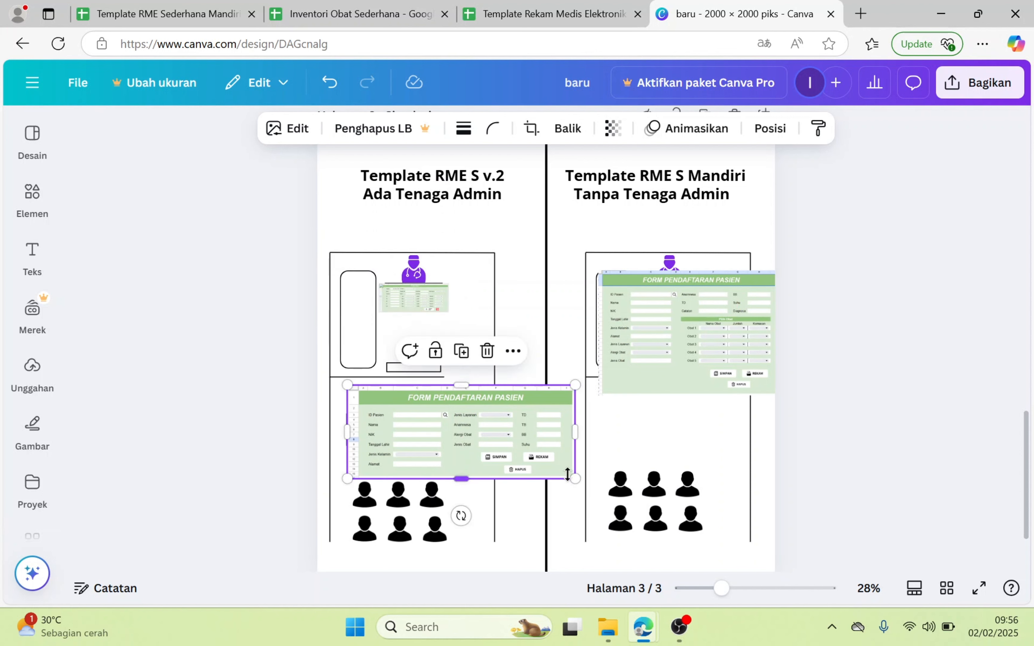
drag(573, 477, 400, 434)
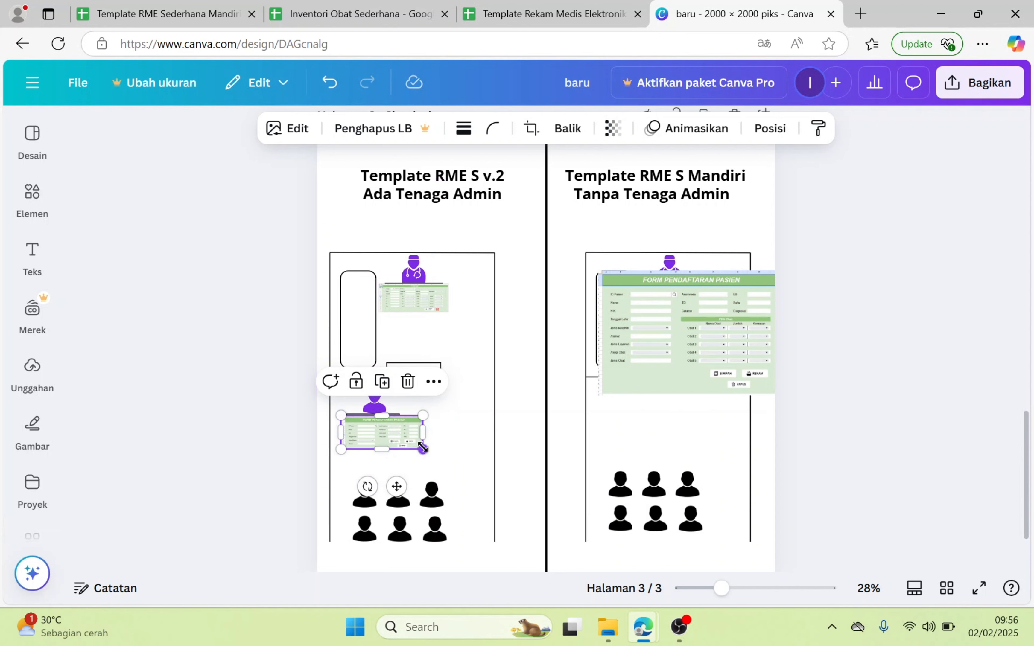
click(459, 491)
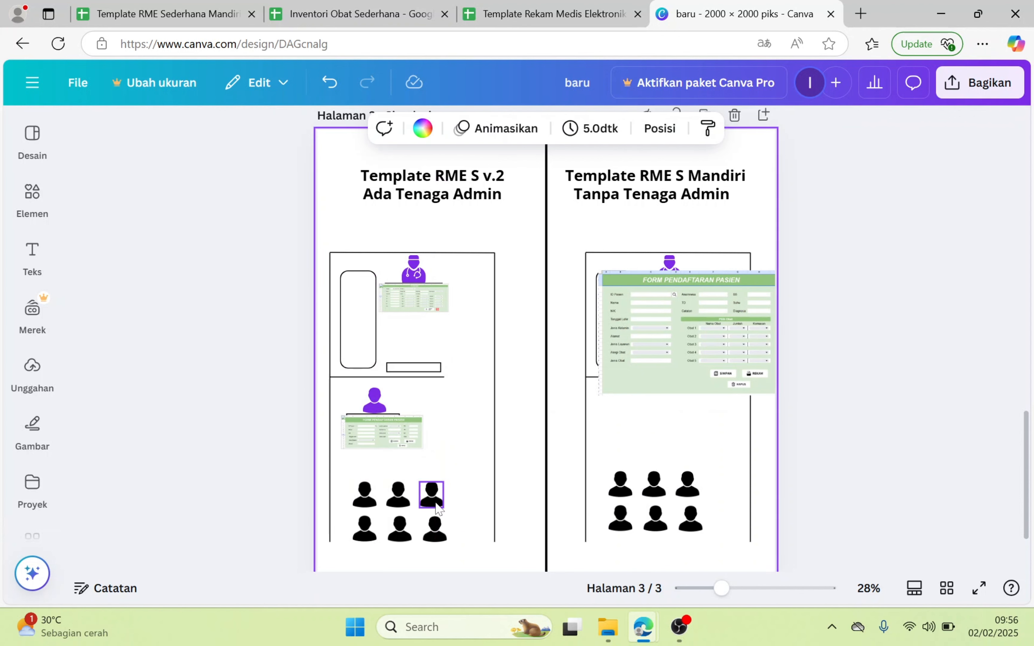
Step: Move one waiting patient figure in the RME S v.2 clinic to the admin desk and on to the doctor's desk
drag(434, 500, 374, 468)
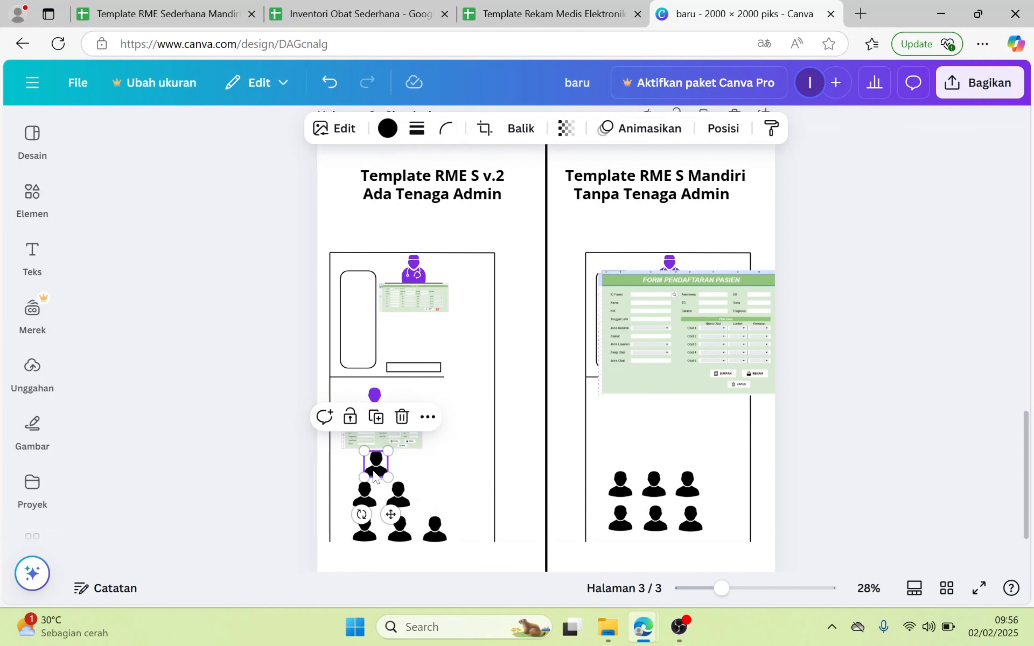
drag(374, 477, 411, 336)
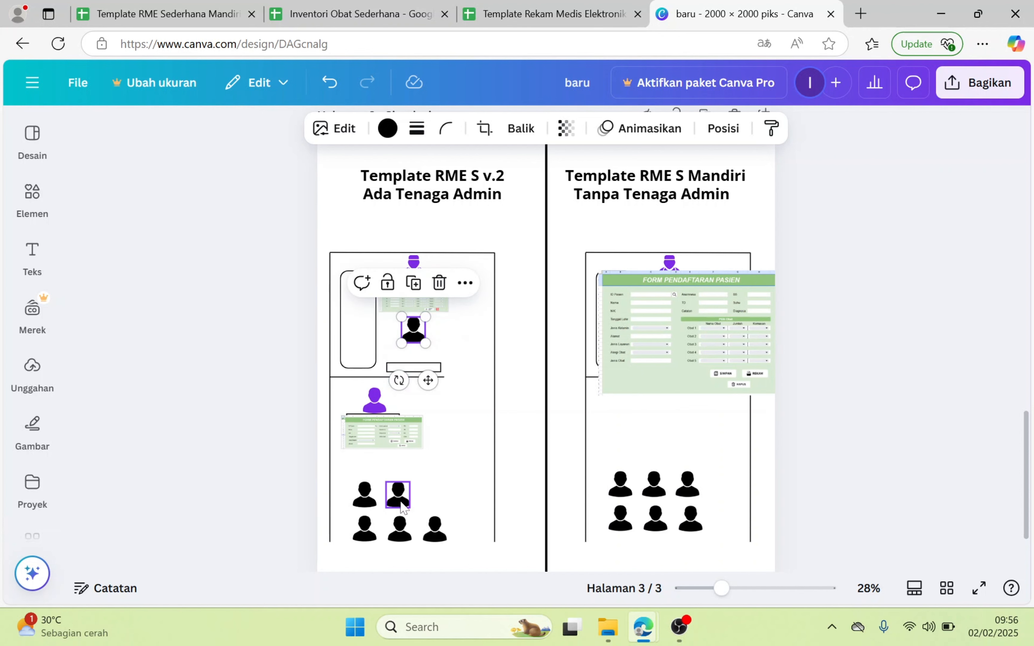
drag(402, 509, 364, 523)
click(364, 506)
Step: Resize the FORM OBAT screenshot so it is slightly wider than the doctor's desk
drag(414, 336, 532, 364)
click(419, 306)
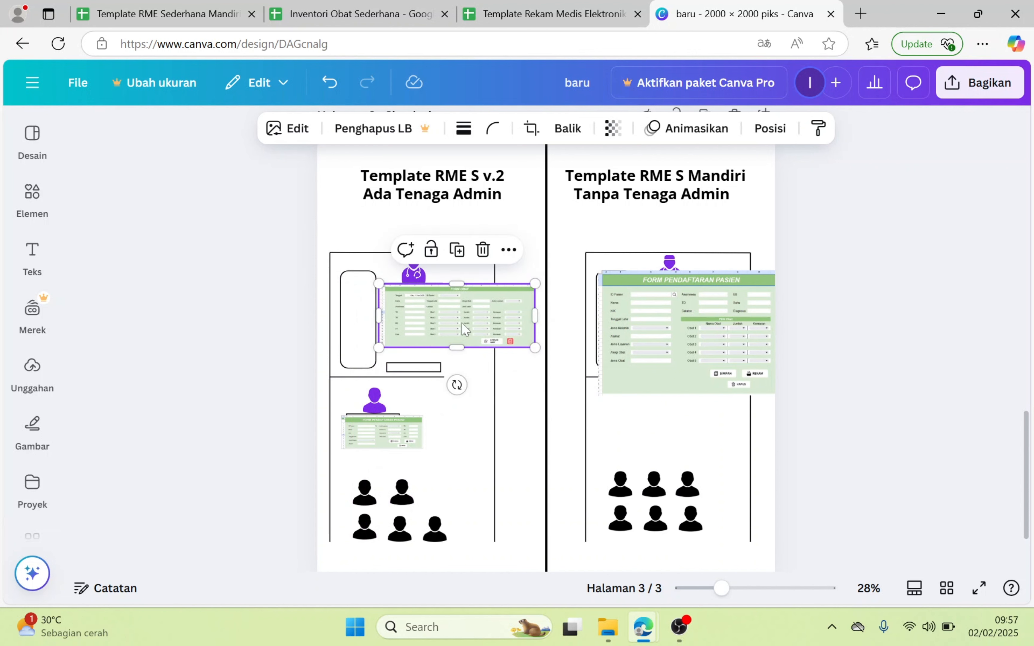
drag(535, 347, 460, 317)
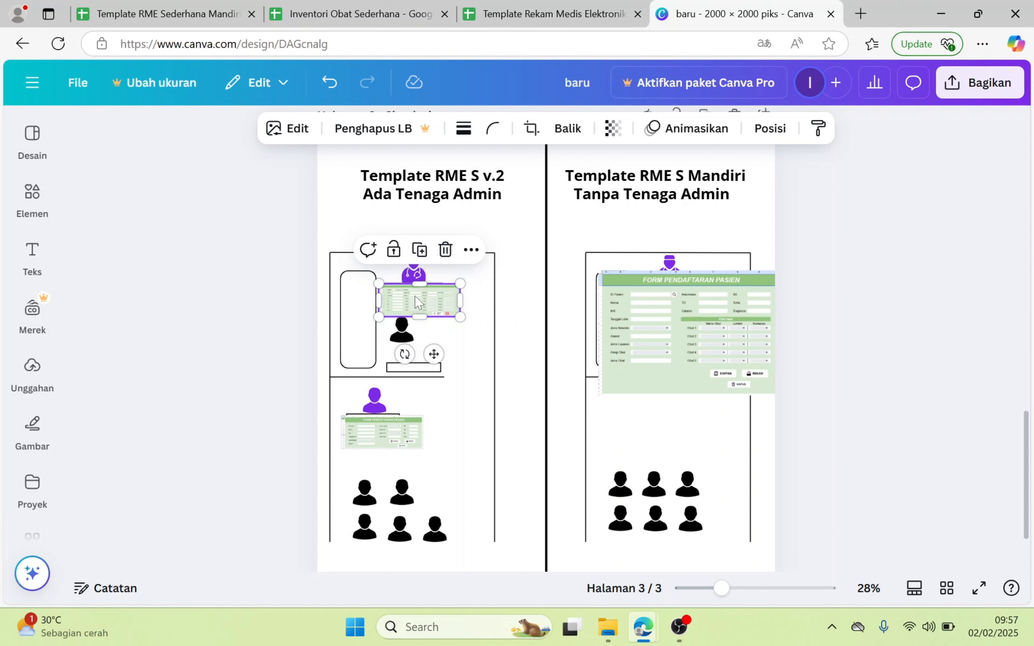
Step: Move the patient figure out of the RME S v.2 doctor's room and bring the next waiting patient to the doctor
mouse_move(373, 401)
mouse_down()
mouse_move(480, 392)
mouse_move(460, 354)
mouse_move(440, 354)
mouse_move(471, 311)
mouse_move(488, 326)
mouse_move(465, 313)
mouse_move(454, 398)
mouse_move(400, 389)
mouse_move(370, 401)
mouse_up()
click(401, 329)
drag(402, 329, 461, 577)
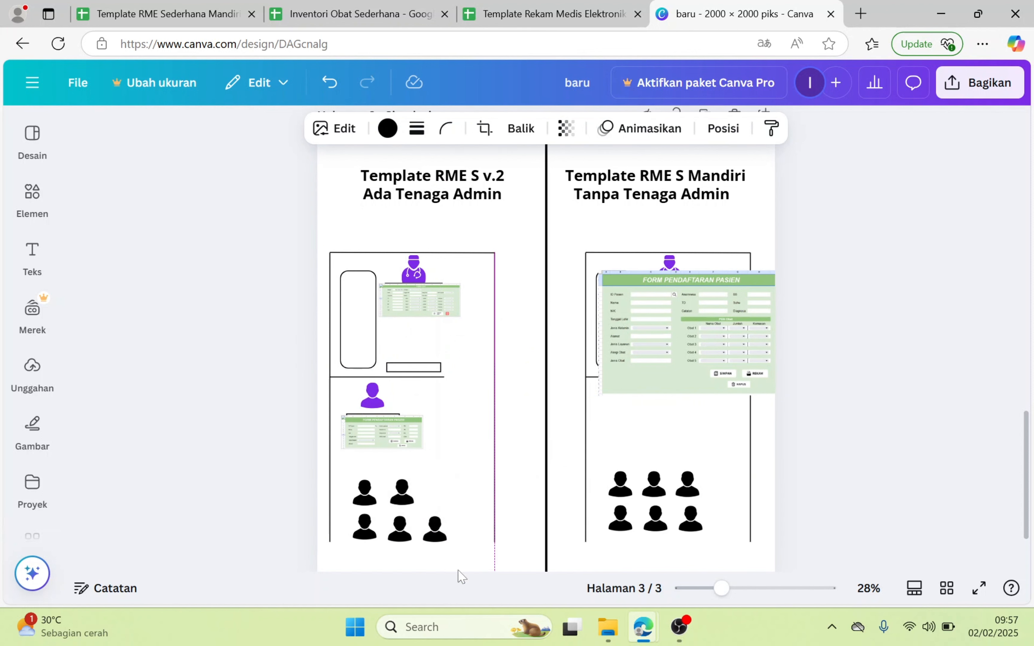
drag(390, 491, 400, 334)
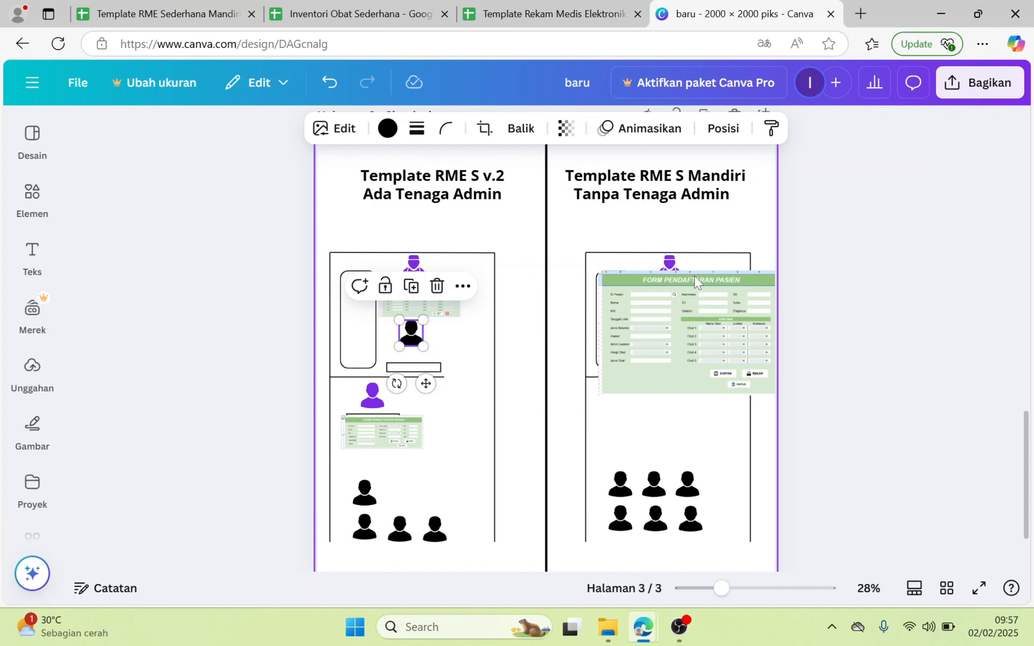
Step: Shrink the registration form screenshot in the RME S Mandiri clinic to desk size and move one waiting patient in front of the doctor
click(702, 327)
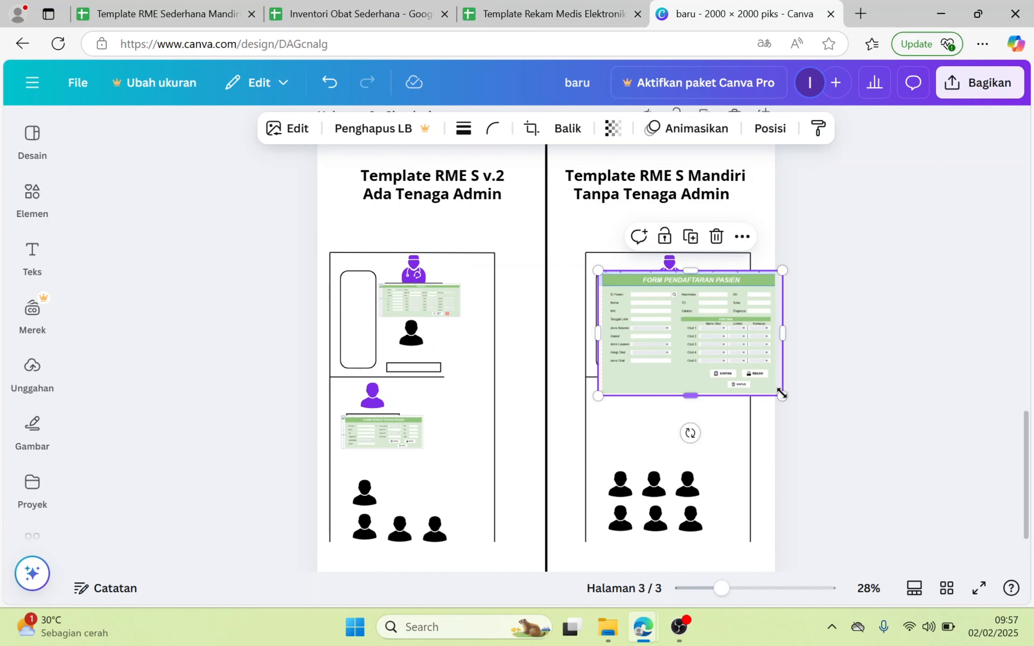
drag(782, 393, 674, 309)
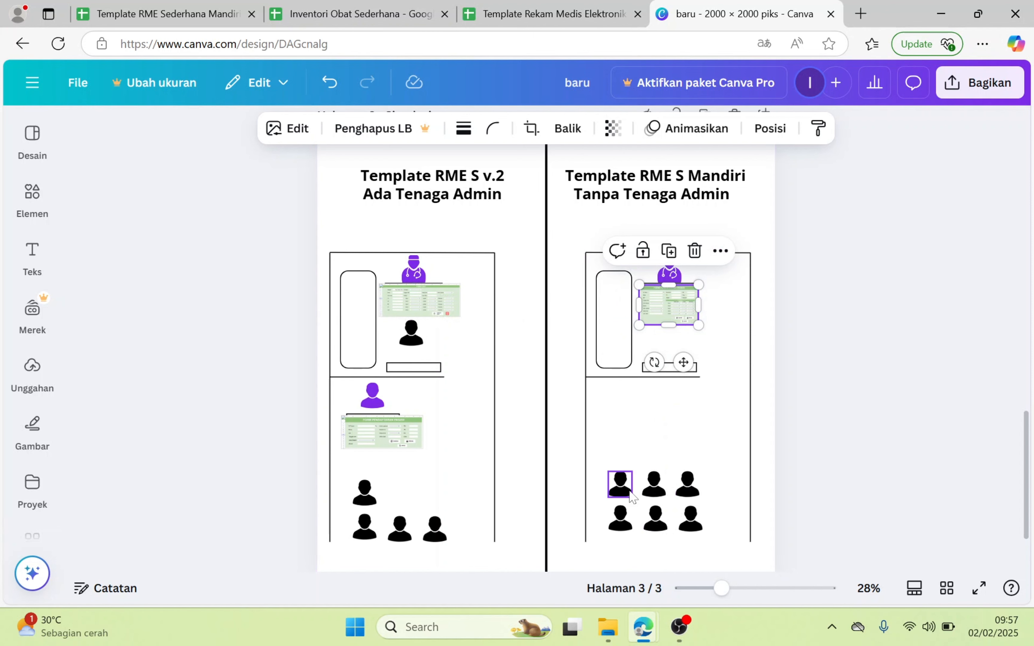
drag(689, 493, 671, 342)
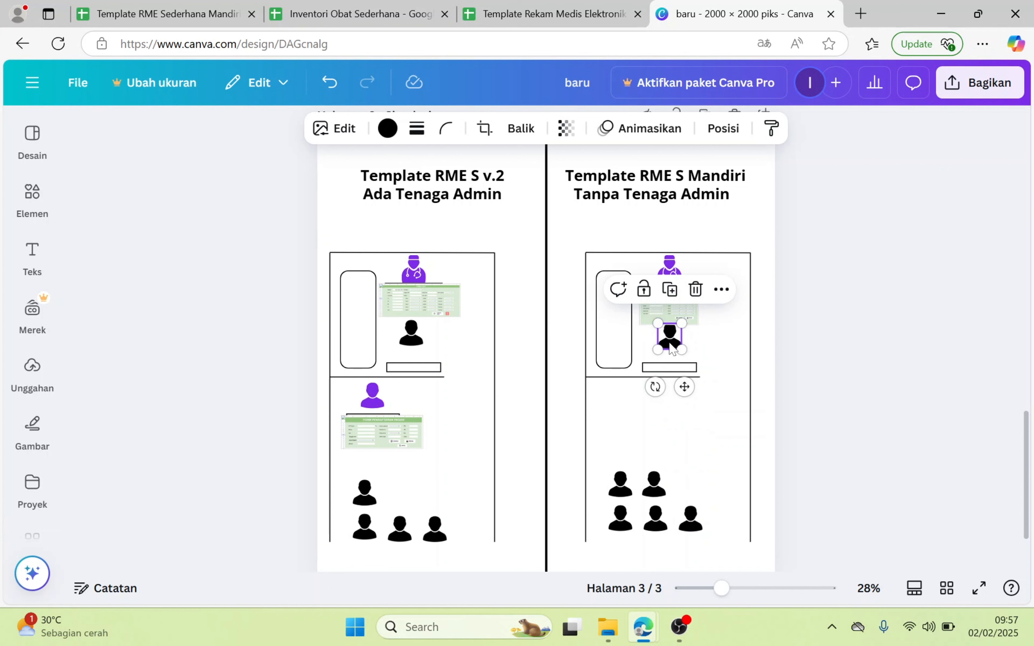
Step: Move the Mandiri clinic's patient figure onto the tall rounded rectangle and undo that move
drag(669, 337, 621, 326)
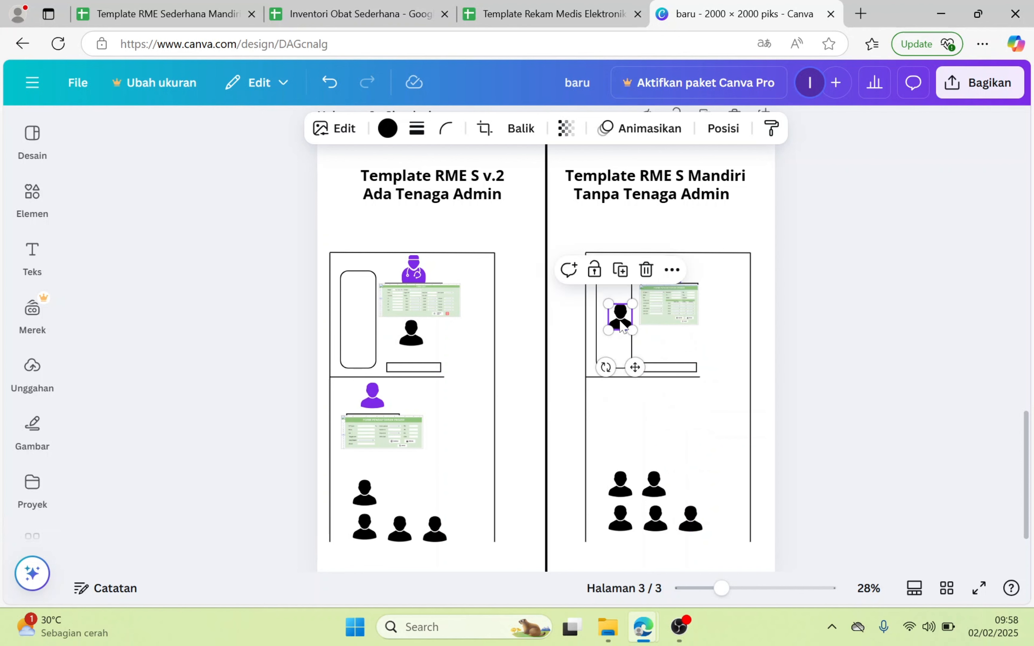
key(ctrl+z)
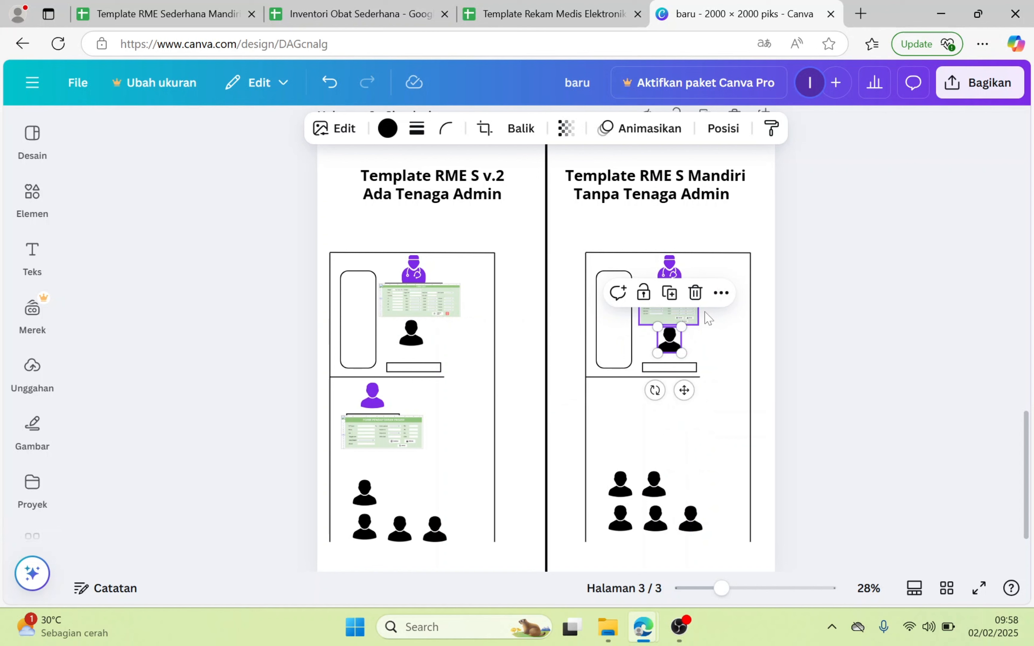
click(701, 318)
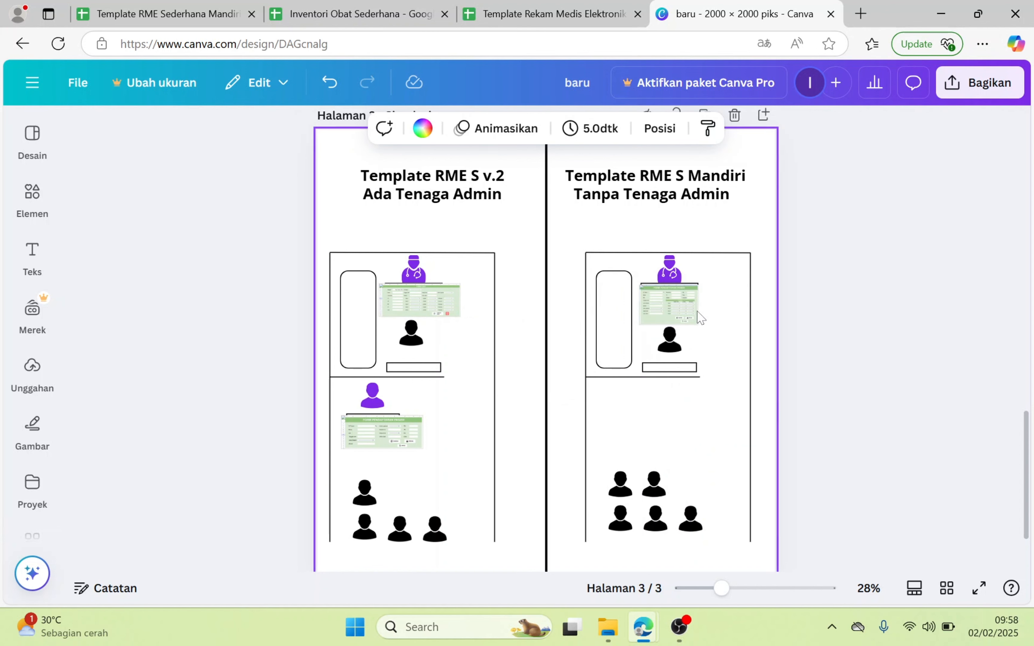
click(694, 317)
click(720, 312)
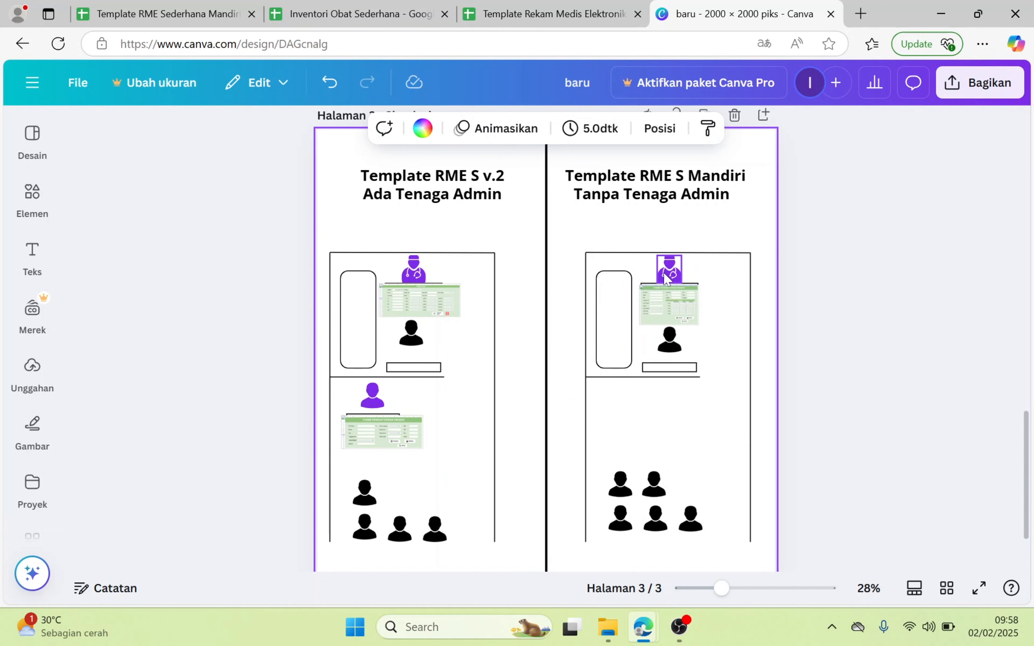
Step: Nudge the Mandiri clinic's doctor figure, and move its treated patient and the two upper-row waiting patients away
mouse_move(664, 273)
mouse_down()
mouse_move(710, 286)
mouse_move(723, 314)
mouse_move(696, 356)
mouse_move(719, 329)
mouse_move(723, 278)
mouse_move(668, 275)
mouse_up()
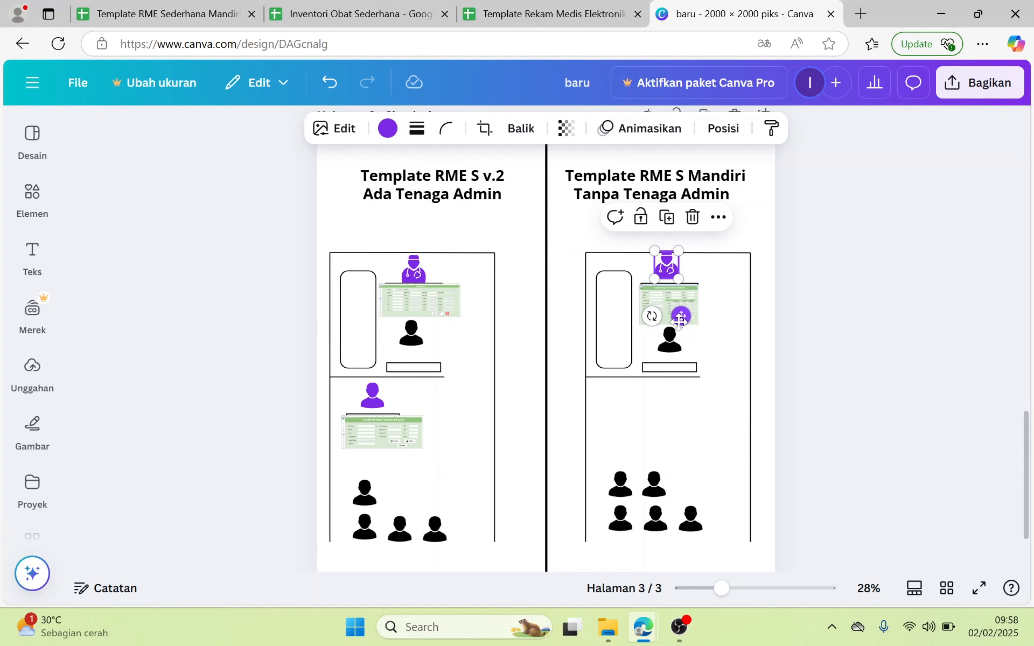
click(669, 351)
drag(670, 351, 735, 566)
drag(661, 498, 739, 572)
drag(627, 488, 695, 520)
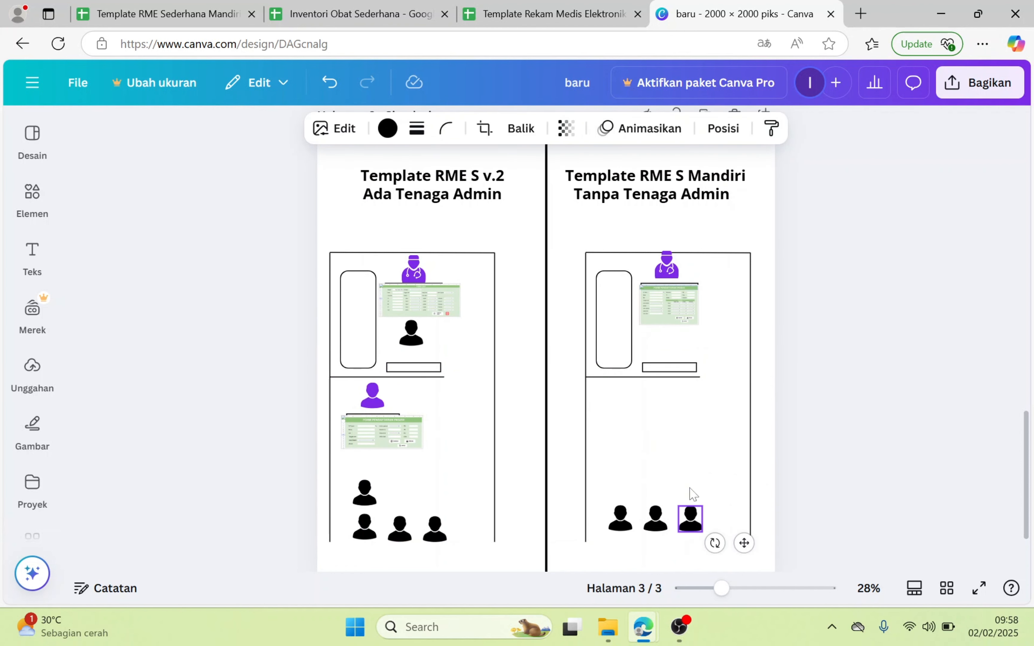
Step: Switch to the Template RME Sederhana Mandiri spreadsheet and check the last used patient ID in Data Pasien
click(160, 13)
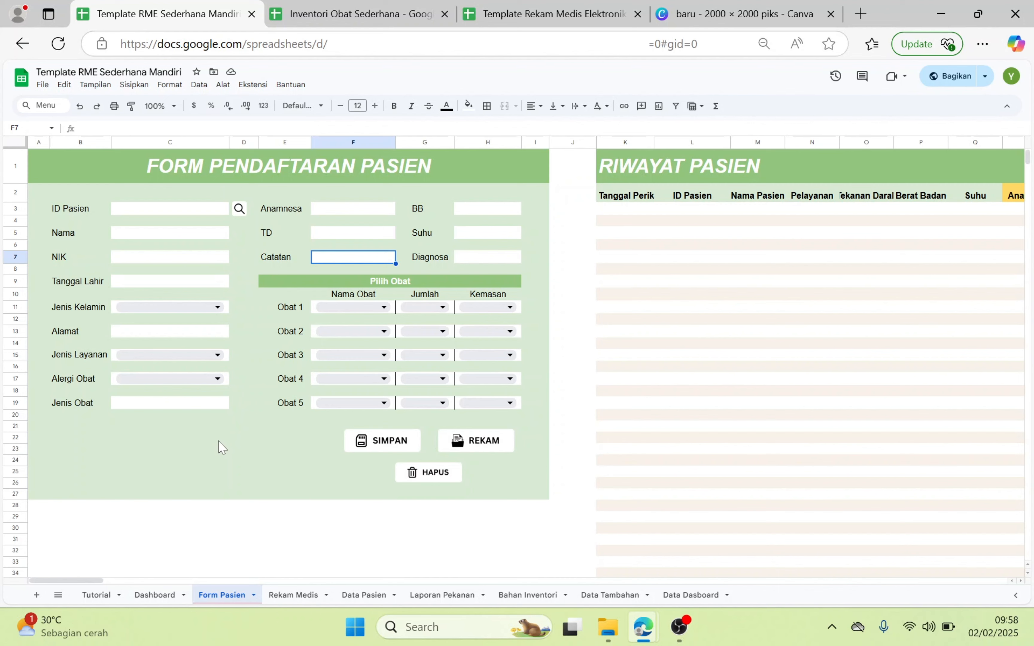
click(234, 473)
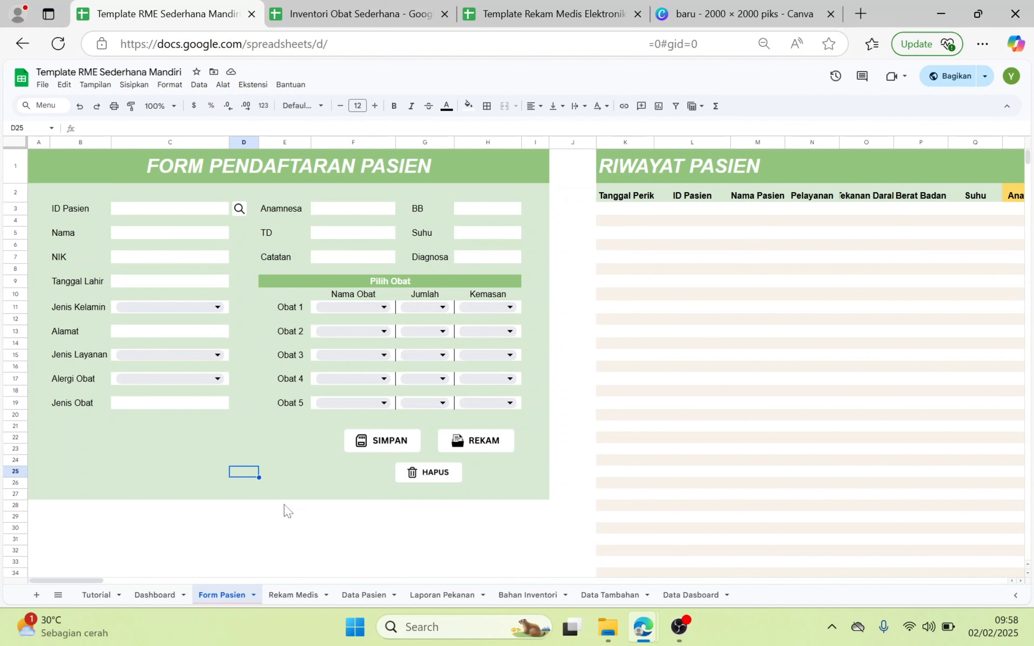
click(363, 595)
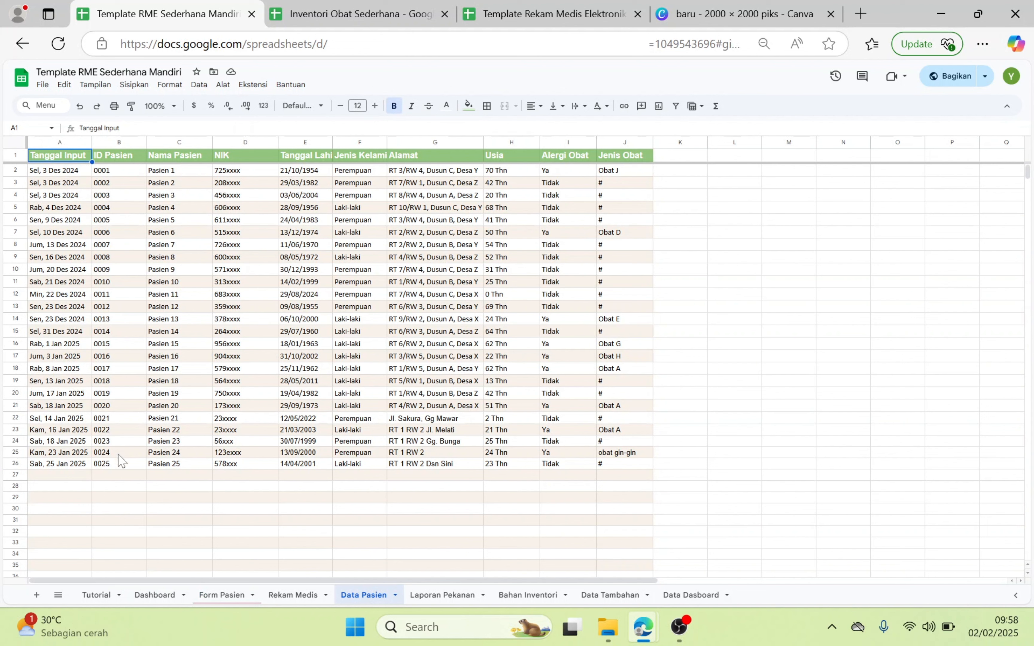
click(220, 595)
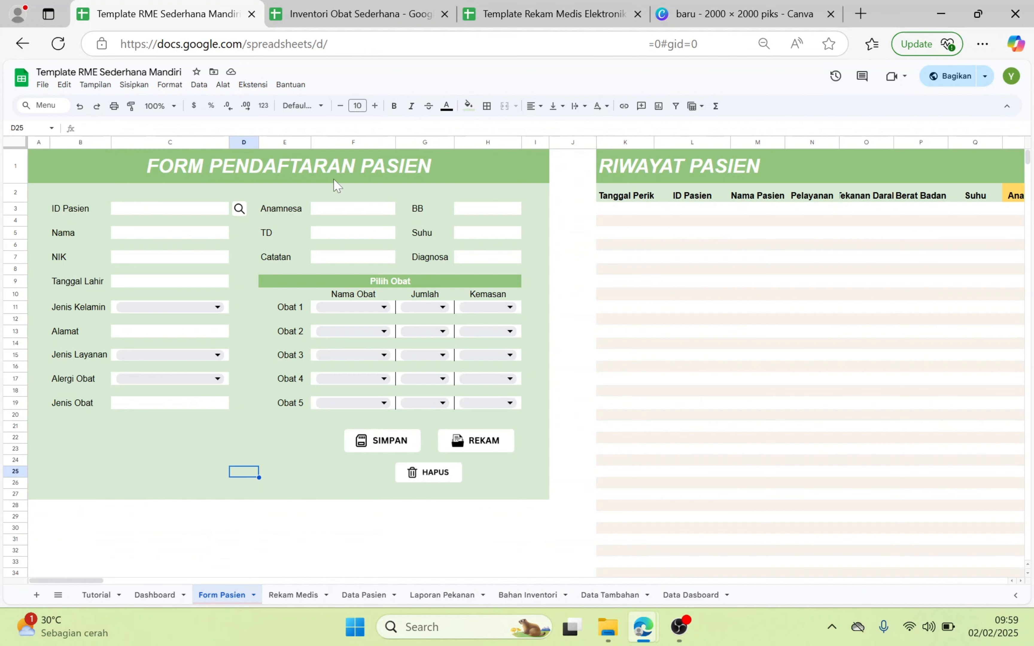
Step: Enter the next unused patient ID and the name Pasien 26 in the patient registration form
click(156, 212)
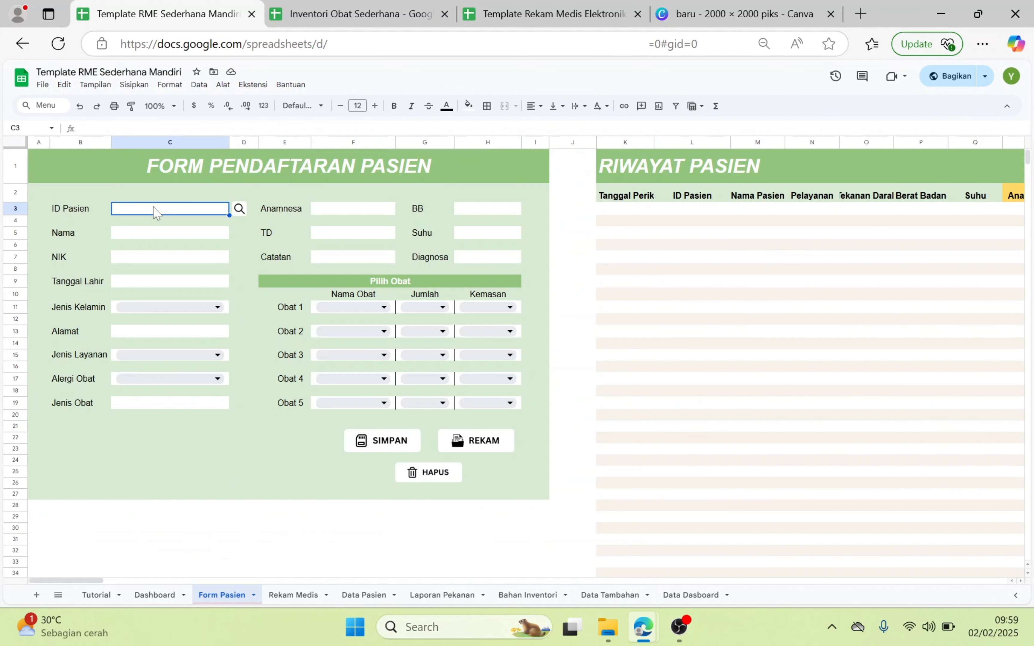
text(26)
key(Return)
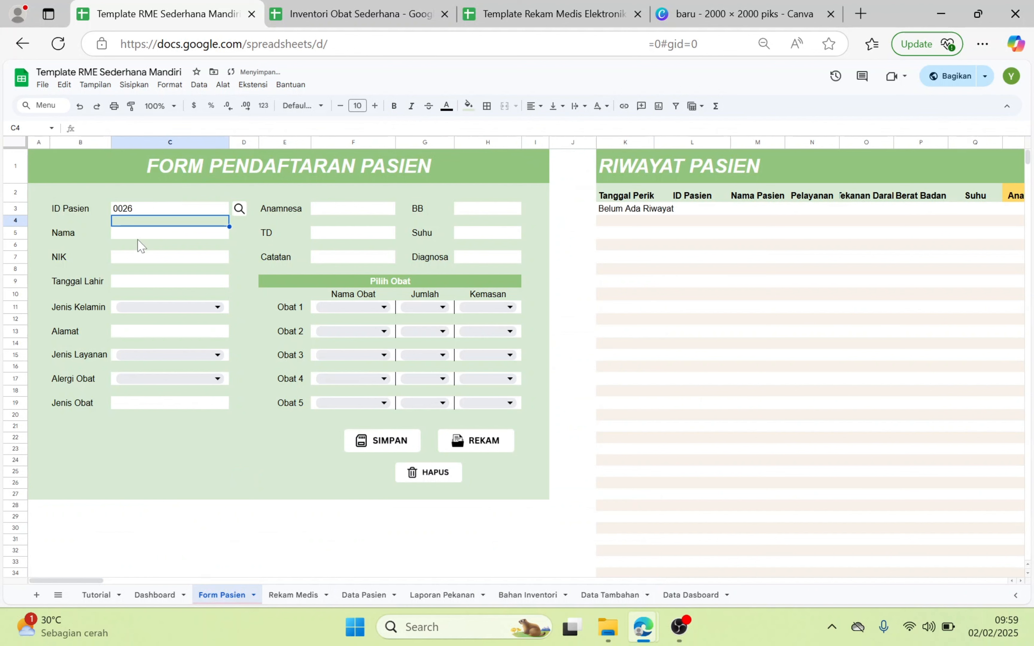
click(137, 233)
text(Pasien 26)
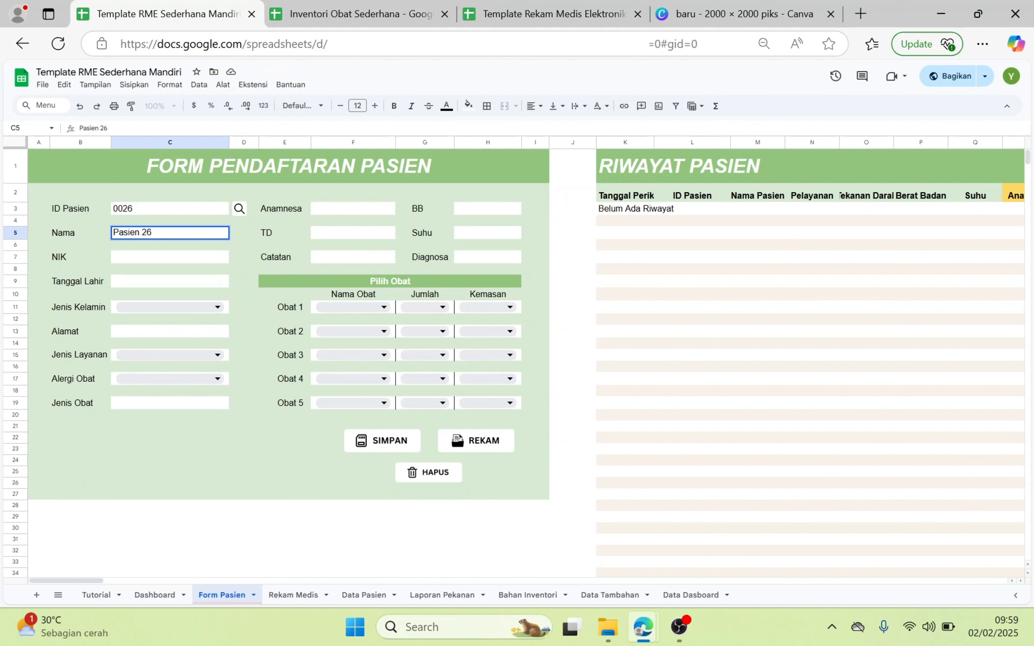
key(Return)
Step: Enter the patient's national ID number under NIK and the date of birth under Tanggal Lahir
key(Return)
text(567xxx)
key(Return)
key(Return)
text(29/9/1990)
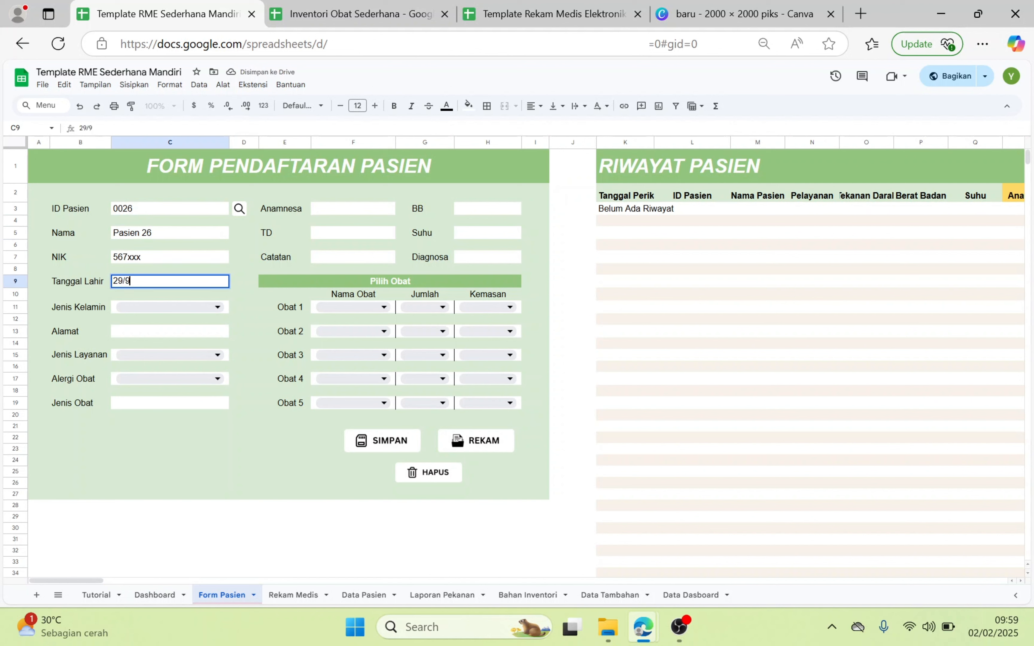
Step: Set Jenis Kelamin to Perempuan, Jenis Layanan to Layanan 1 and Alergi Obat to Tidak, and fill in the patient's address
click(218, 307)
click(141, 338)
click(141, 334)
text(Jl. Ratu RW 2 RT 3)
Step: Enter Sakit pinggang as the Anamnesa and 130/80 as the TD
click(351, 208)
text(Sakit pinggang)
key(Return)
key(Return)
text(130/80)
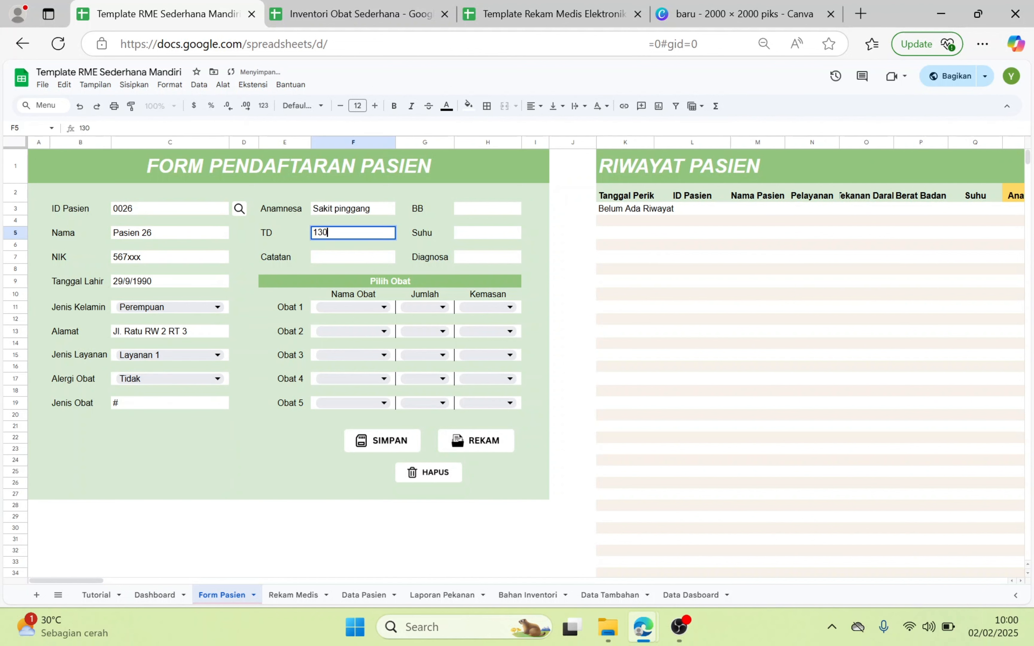
Step: Enter 56 as the patient's BB and 36,7 as the Suhu
click(487, 209)
text(56)
key(Return)
key(Return)
text(36,7)
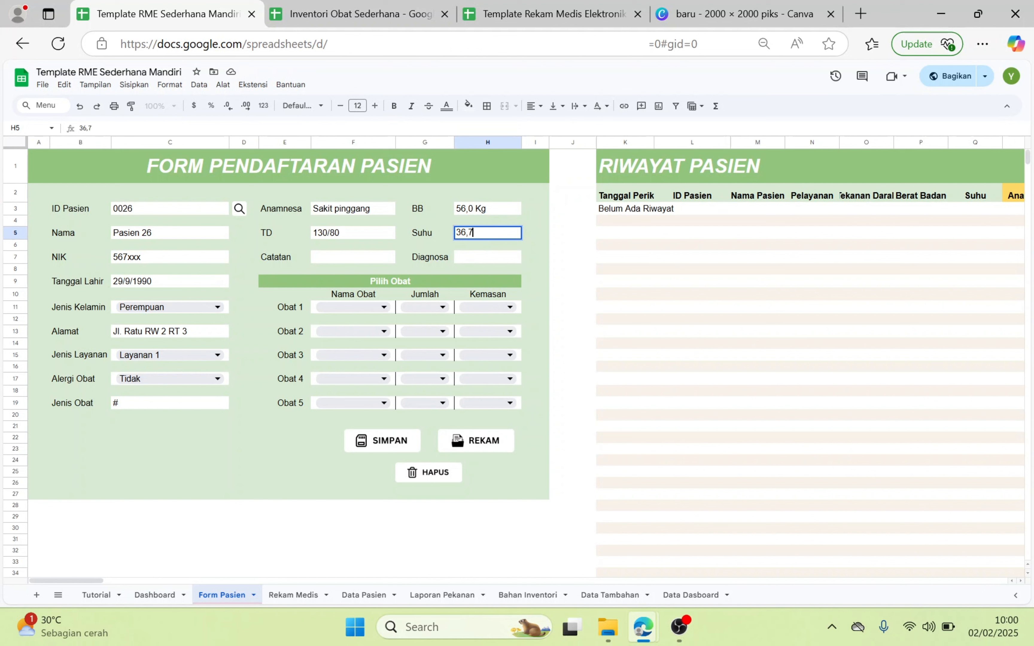
key(Return)
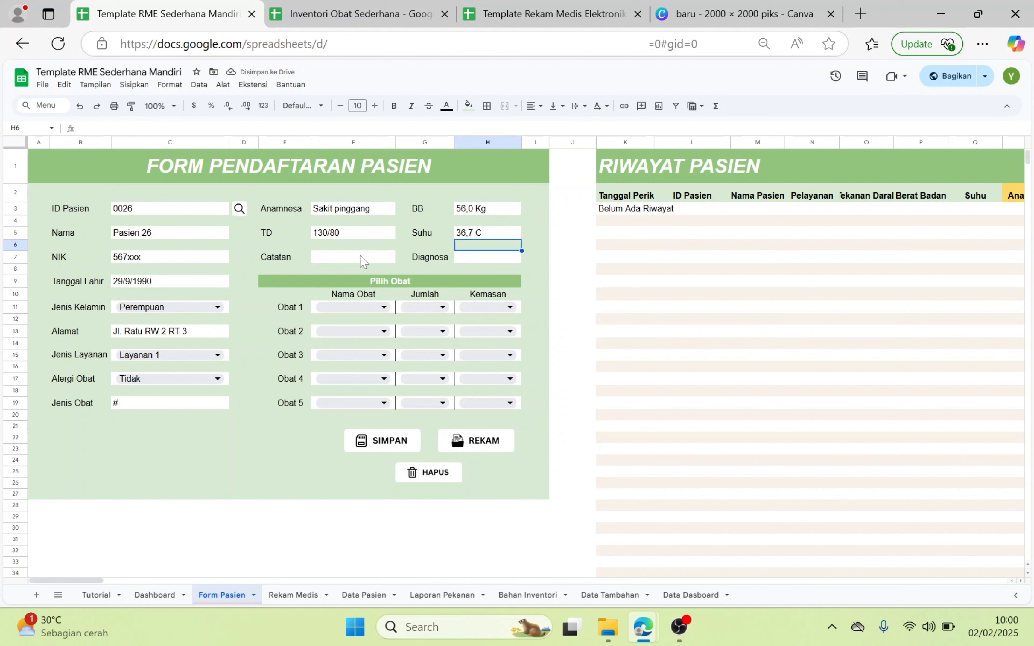
Step: Enter the note GD 200 under Catatan and select the empty Diagnosa field
click(349, 258)
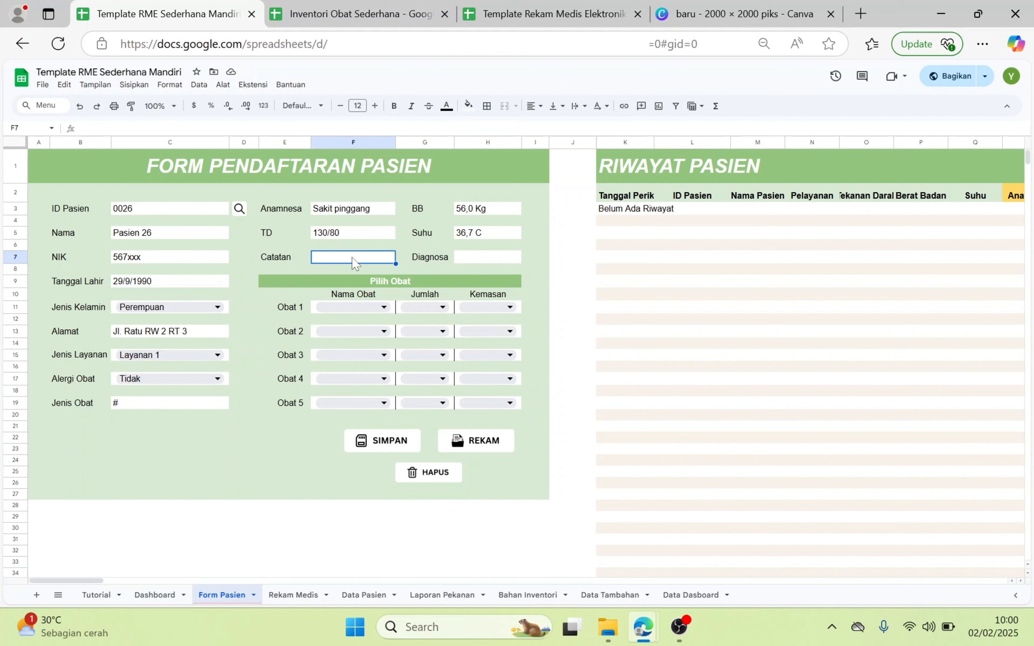
text(GD 200)
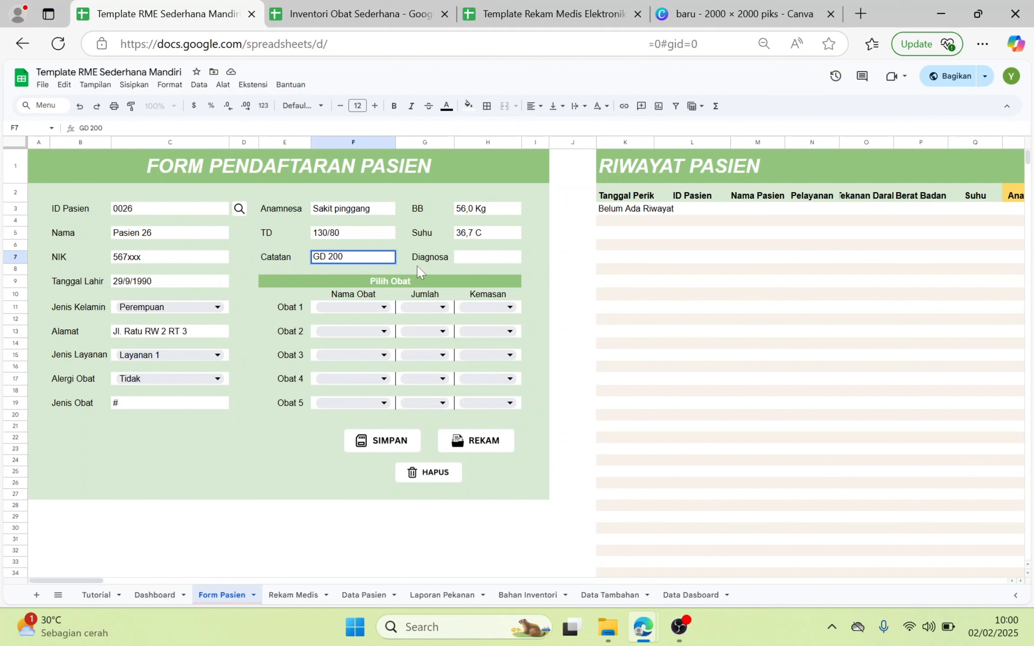
click(444, 269)
click(482, 259)
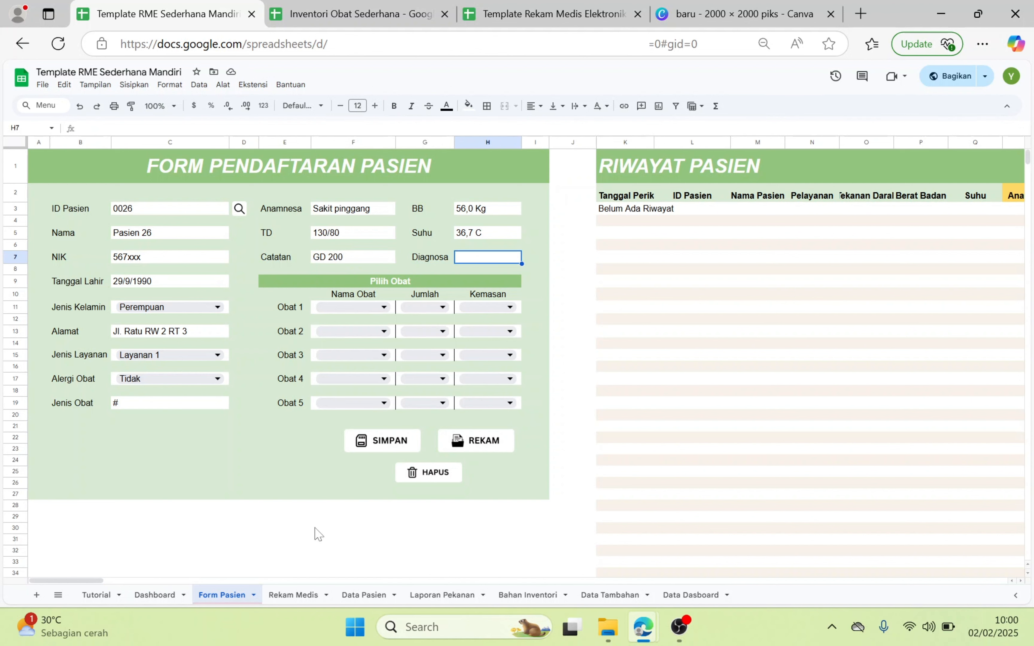
Step: Check the Rekam Medis sheet and enter Penyakit 1 as the Diagnosa in the Form Pasien sheet
click(293, 595)
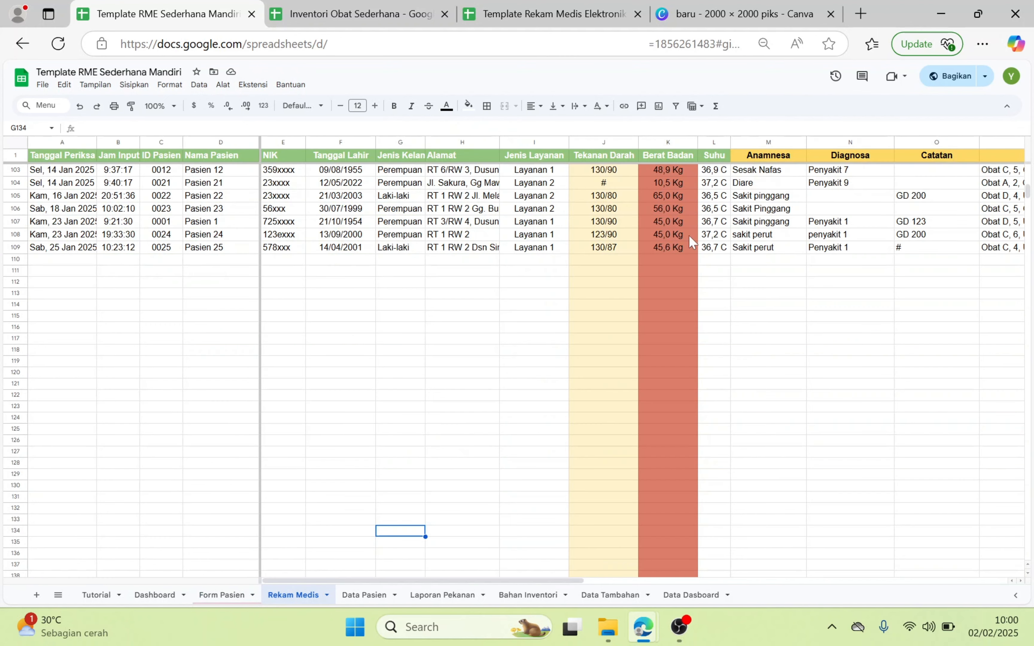
click(222, 595)
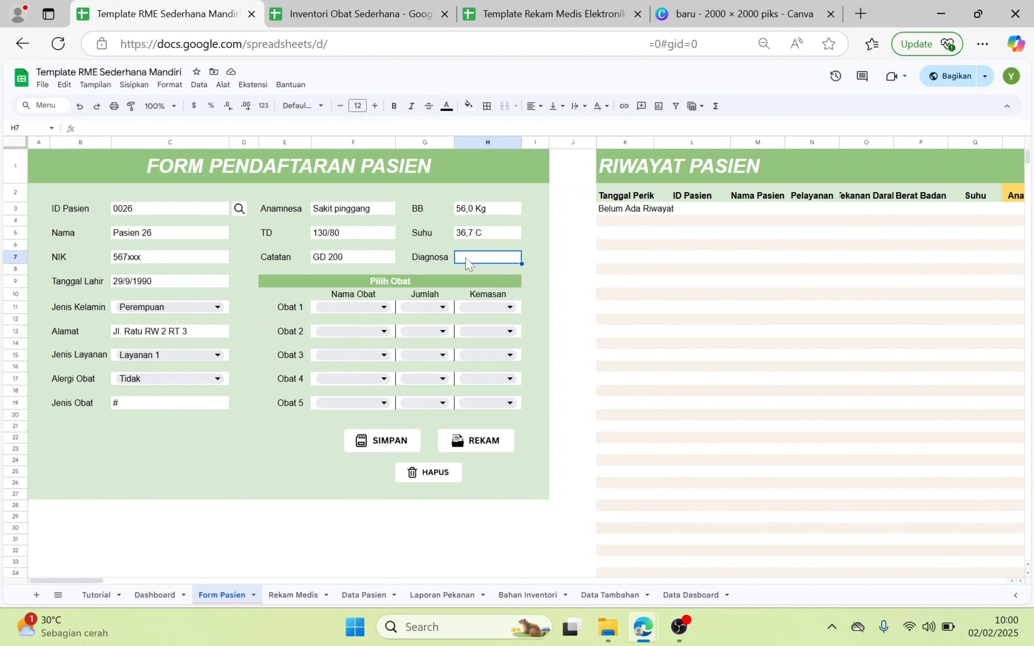
text(Penyakit 1)
click(549, 299)
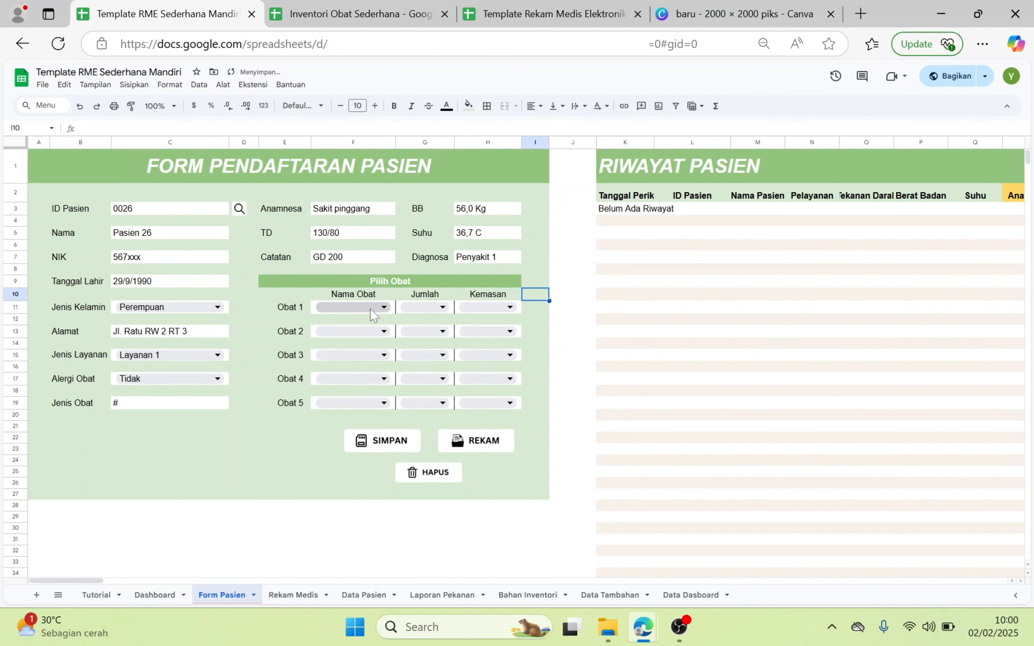
Step: Set Obat 1 to Obat C with Jumlah 6 and Kemasan Utuh
click(374, 315)
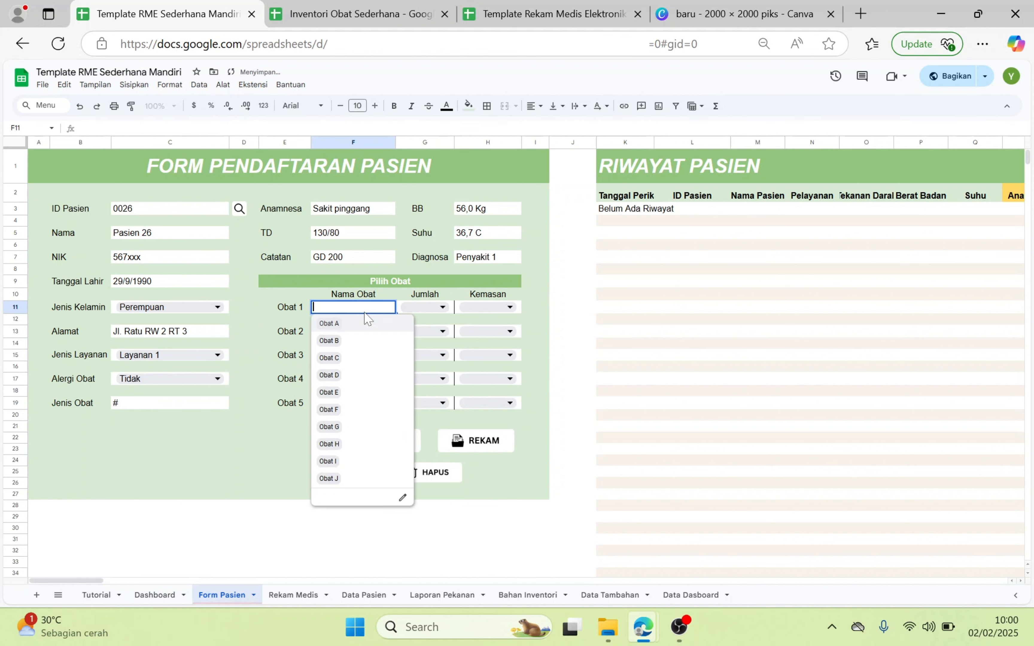
click(341, 358)
click(425, 307)
click(427, 415)
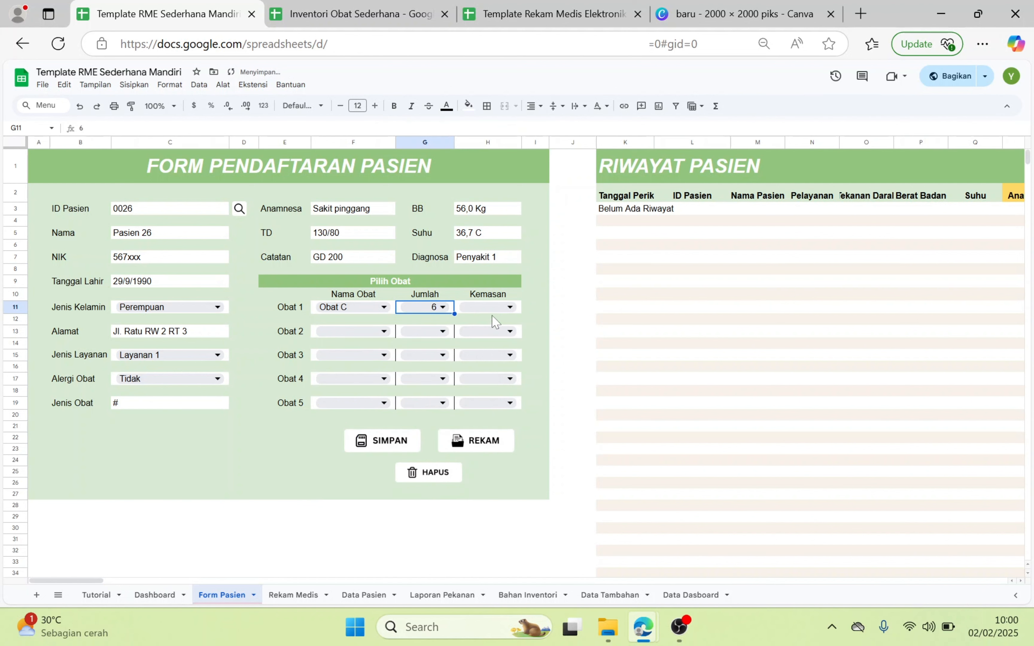
Step: Set Obat 2 to Obat G with Jumlah 8 and Kemasan Utuh
click(353, 332)
click(349, 451)
click(425, 332)
click(423, 469)
click(485, 332)
click(474, 348)
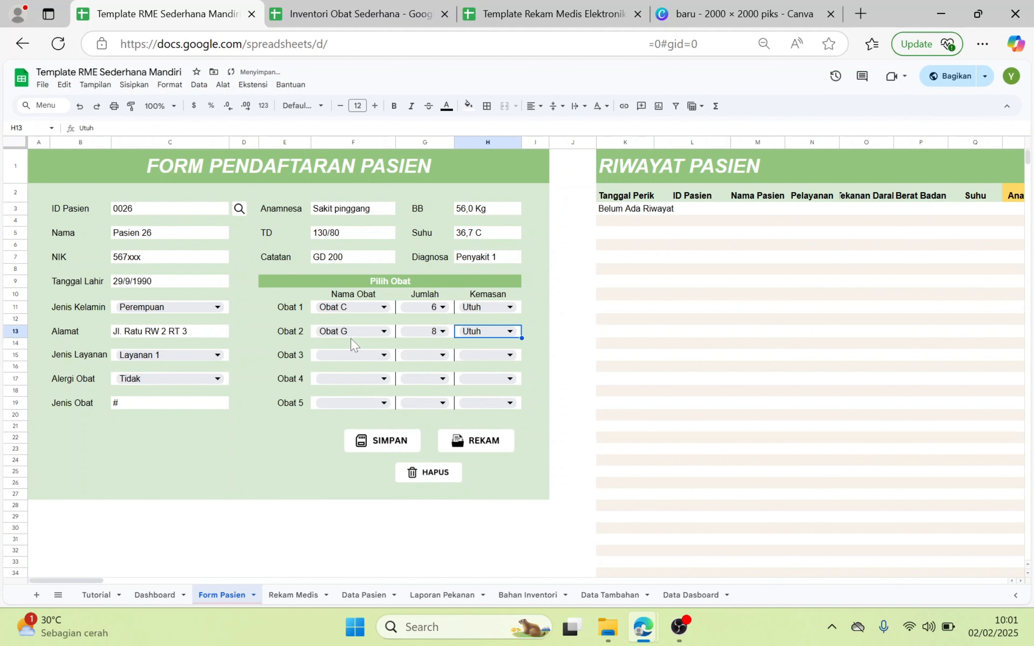
Step: Set Obat 3 to Obat I with Jumlah 6 and Kemasan Buka
click(353, 355)
click(346, 509)
click(425, 355)
click(488, 361)
click(482, 387)
click(536, 380)
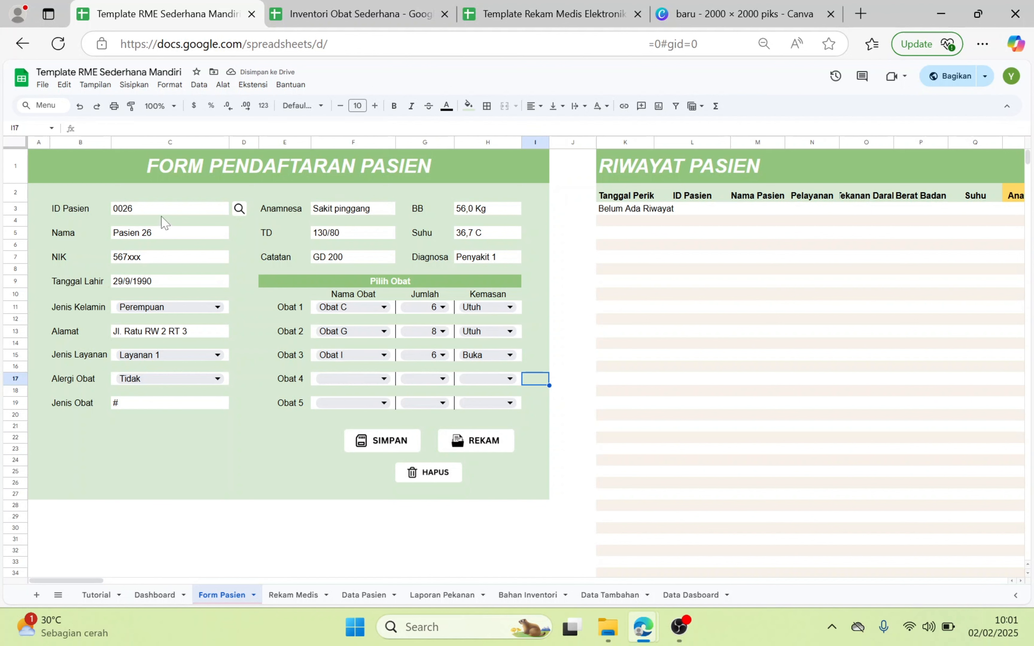
Step: View the existing list in the Data Pasien sheet and save the new patient's data from Form Pasien
click(354, 595)
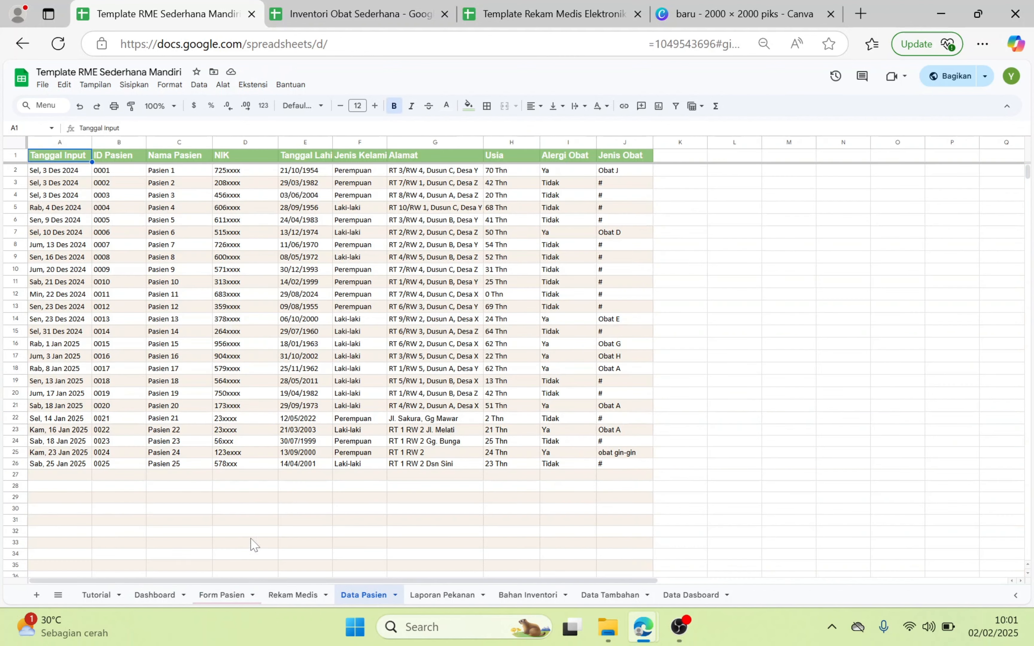
click(222, 595)
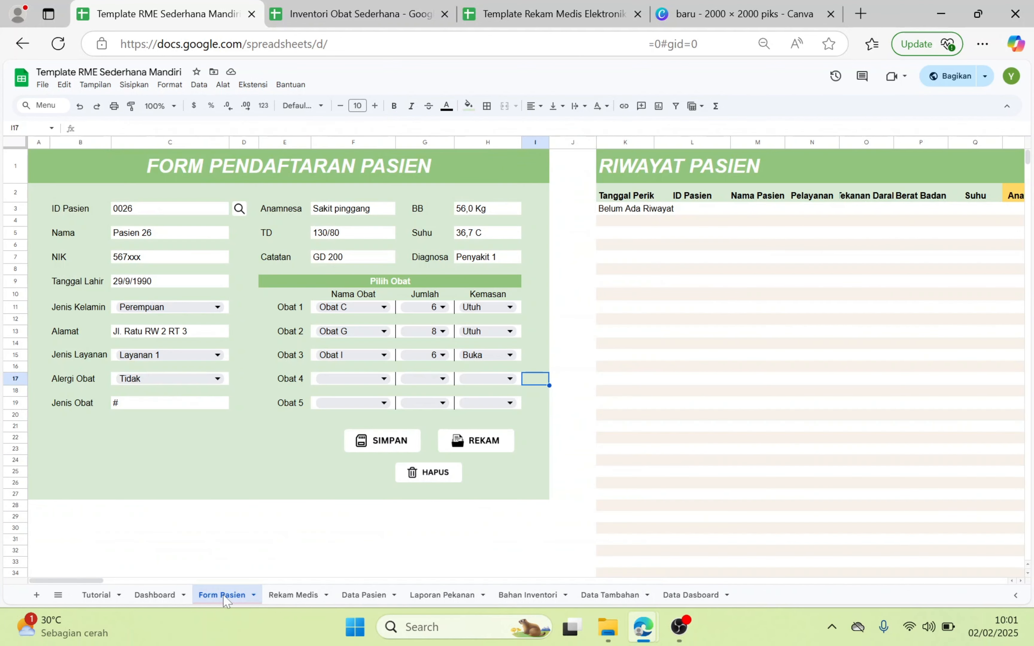
click(369, 436)
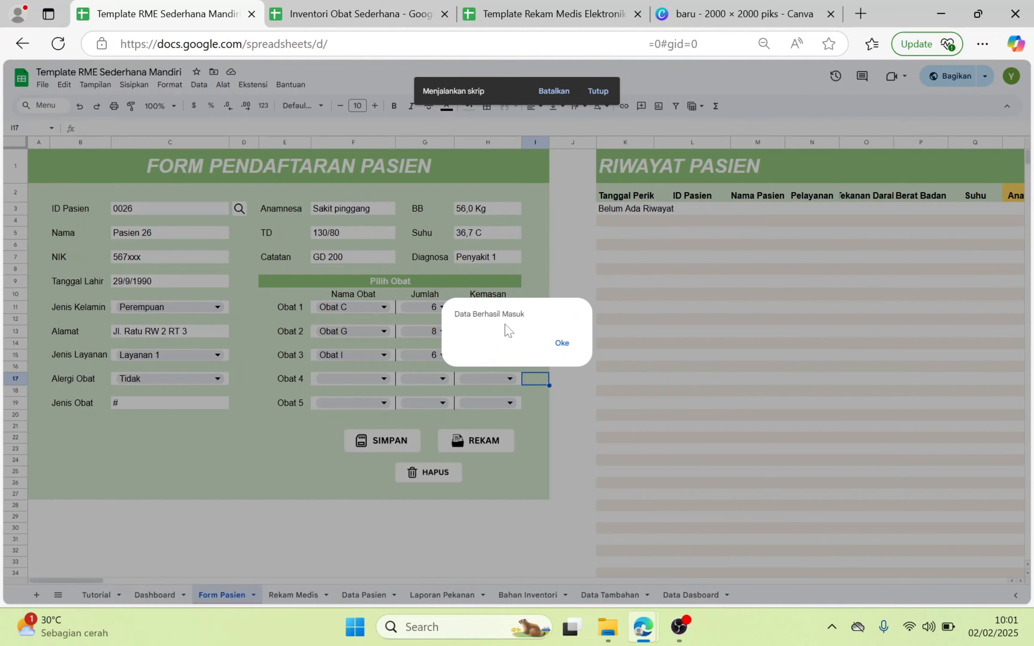
click(562, 343)
Step: Examine the newly saved patient's name and ID in the Data Pasien sheet and return to the form
click(368, 596)
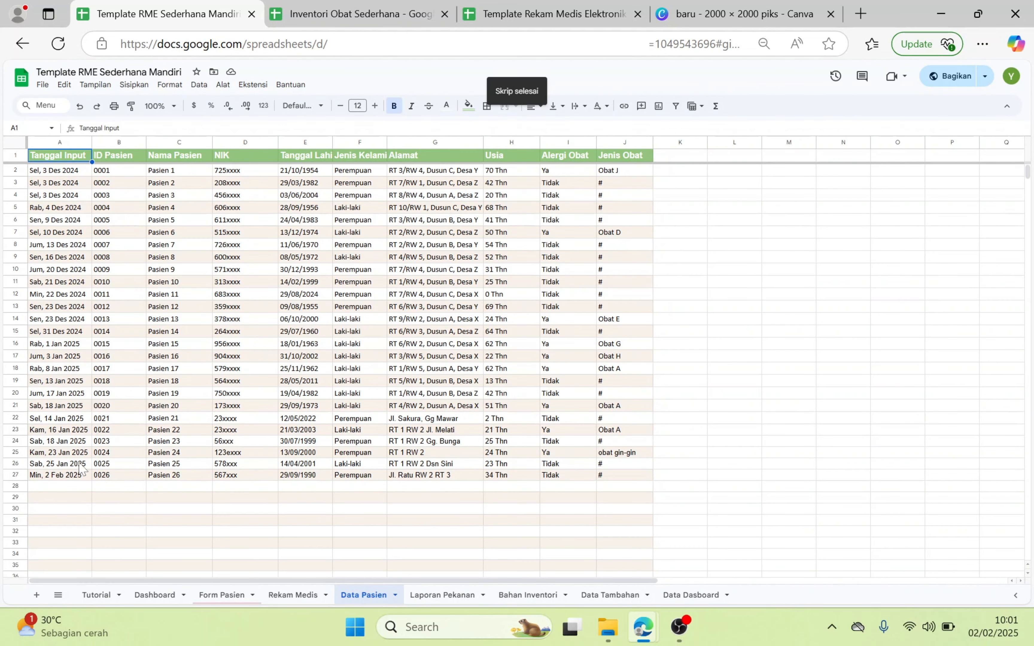
click(177, 476)
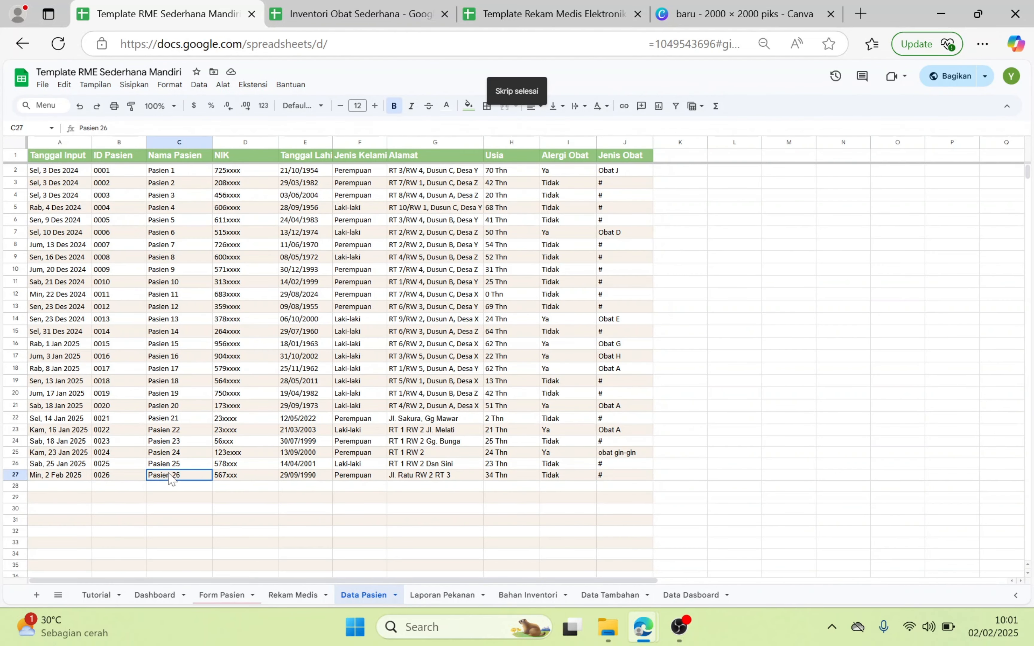
click(103, 475)
click(218, 594)
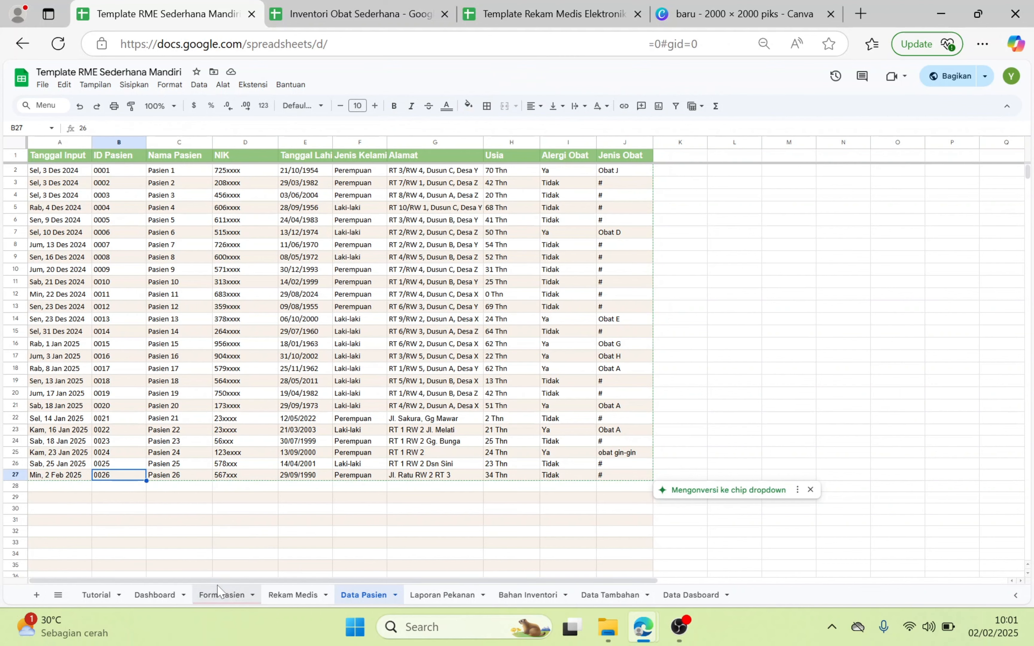
Step: View the current entries in Rekam Medis and record the patient's visit from Form Pasien
click(296, 595)
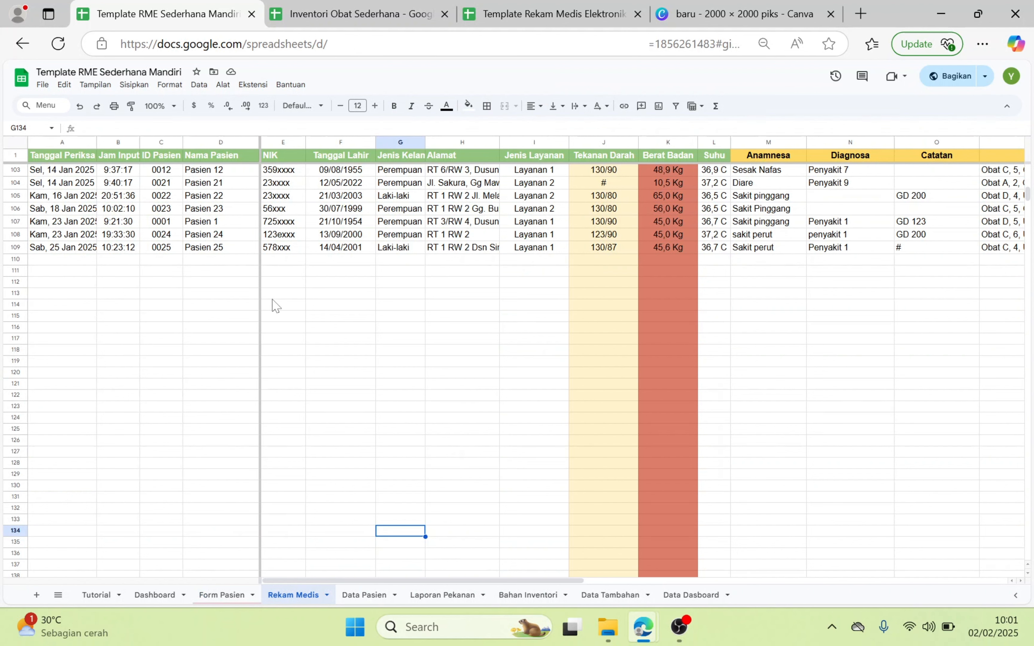
click(209, 596)
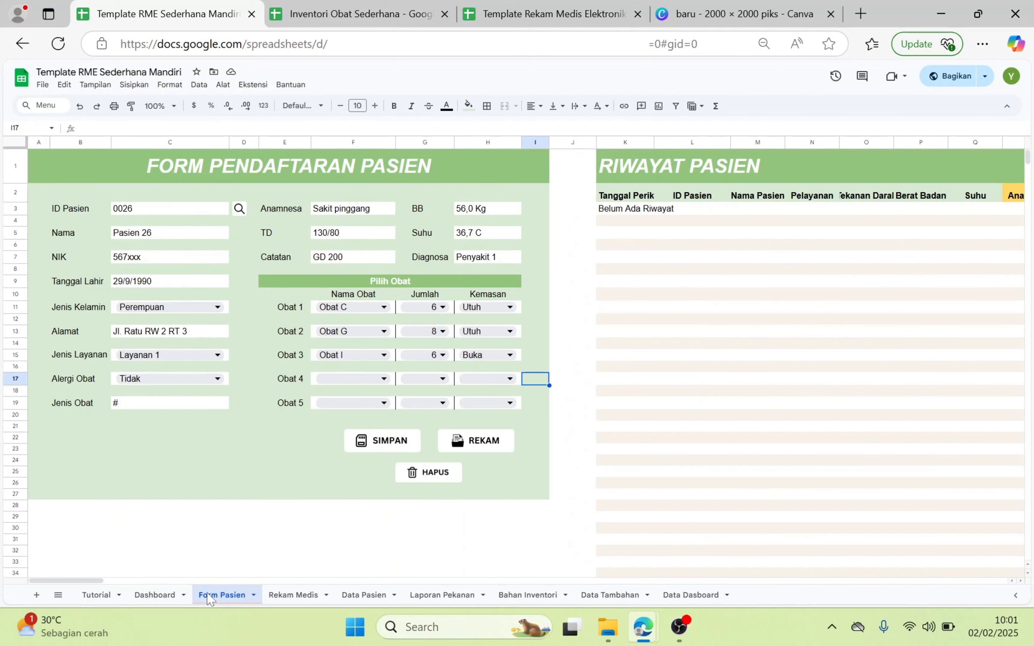
click(493, 446)
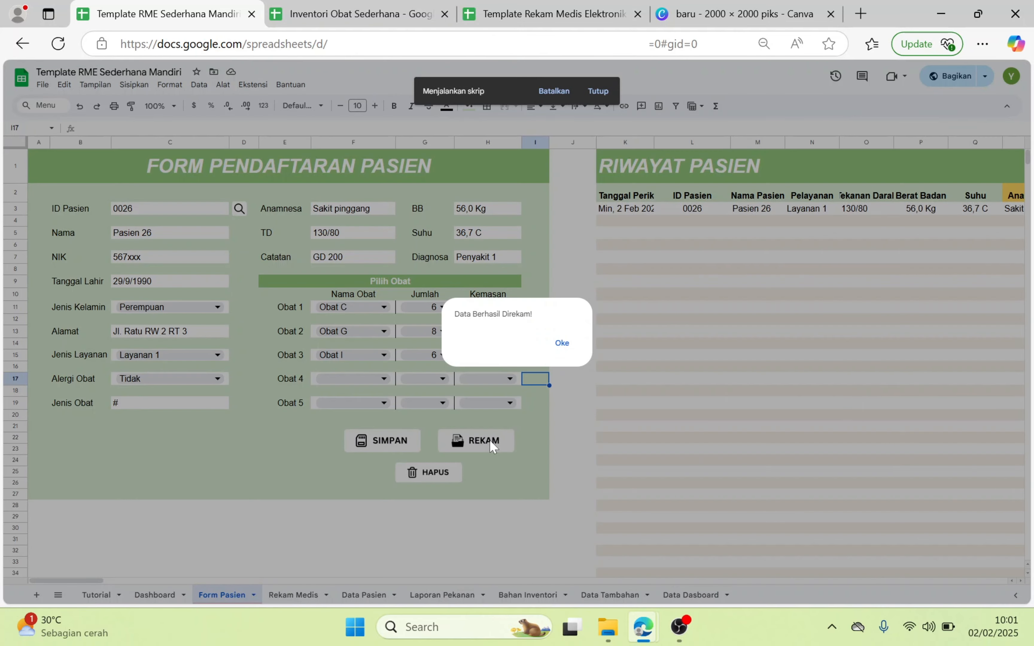
click(562, 344)
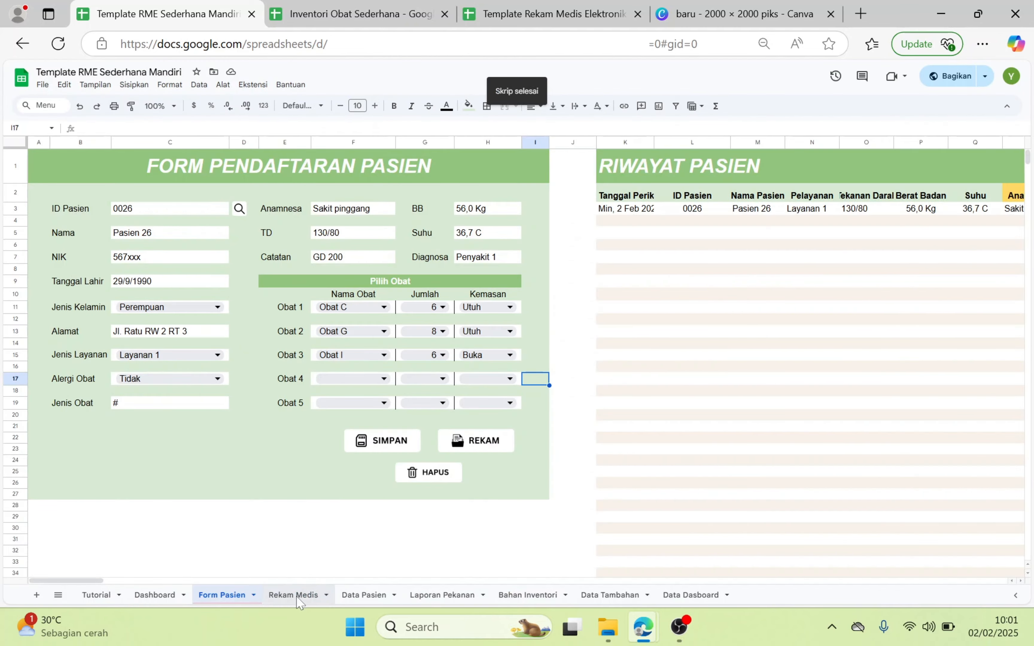
Step: Examine the new visit entry in the Rekam Medis sheet and in the Riwayat Pasien table beside the form
click(295, 596)
click(228, 264)
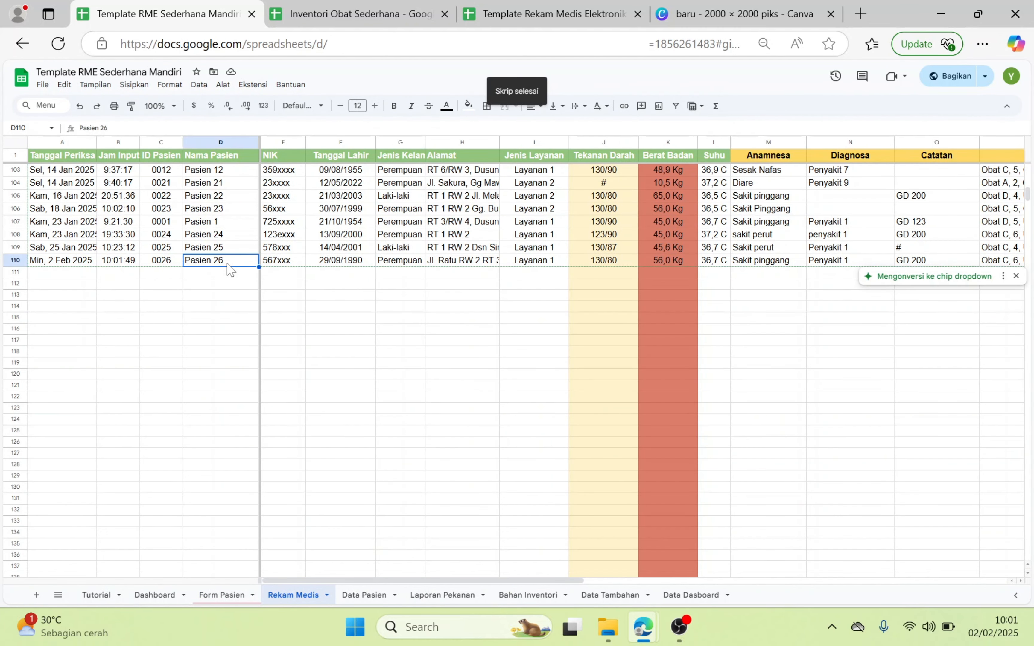
click(223, 596)
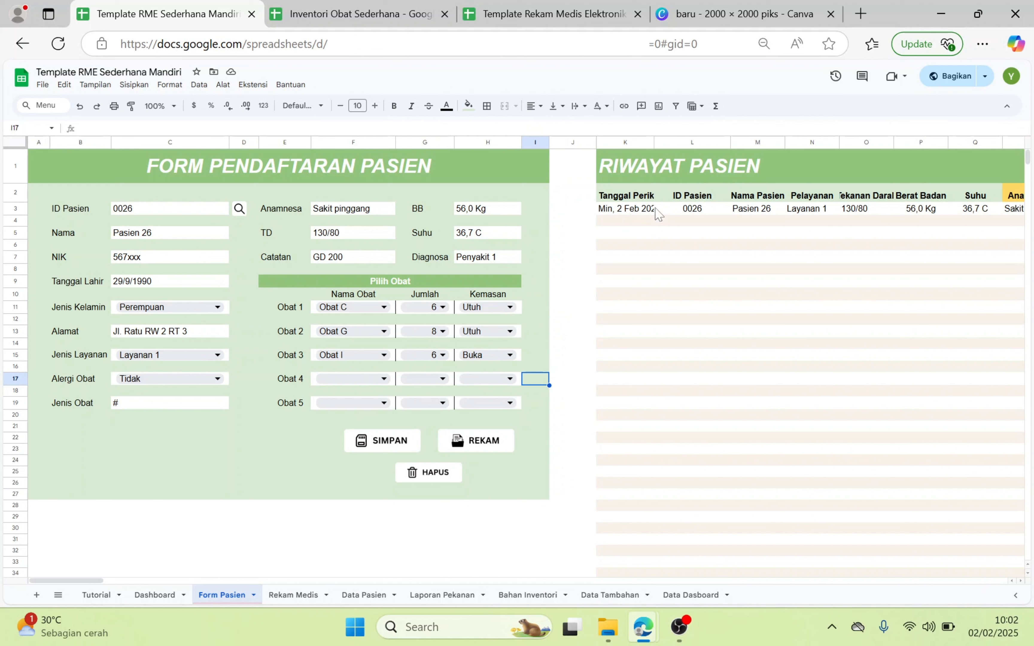
click(673, 210)
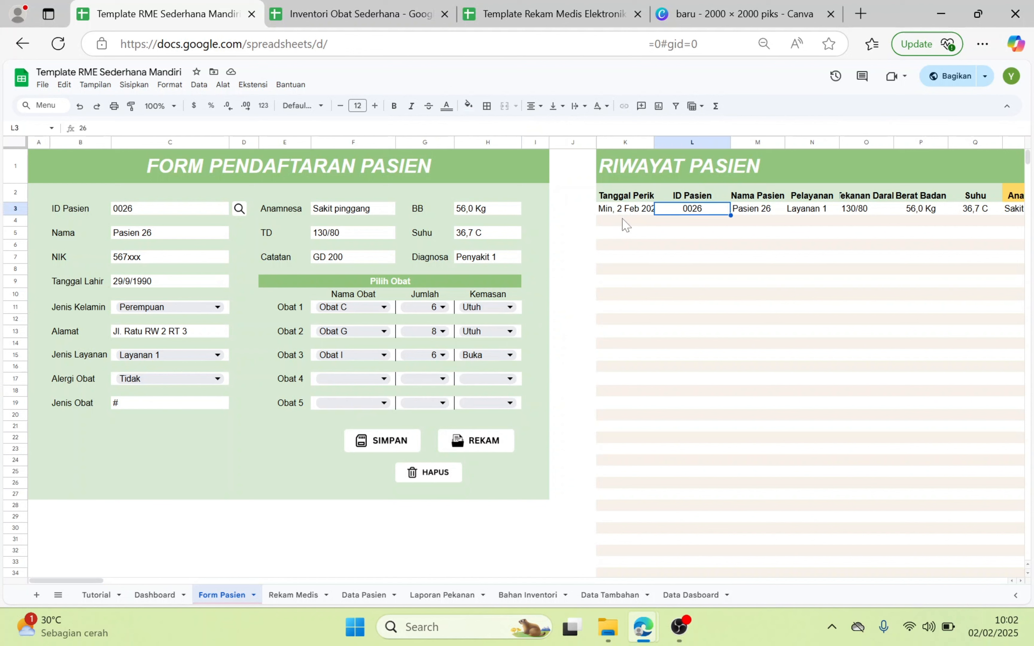
click(592, 235)
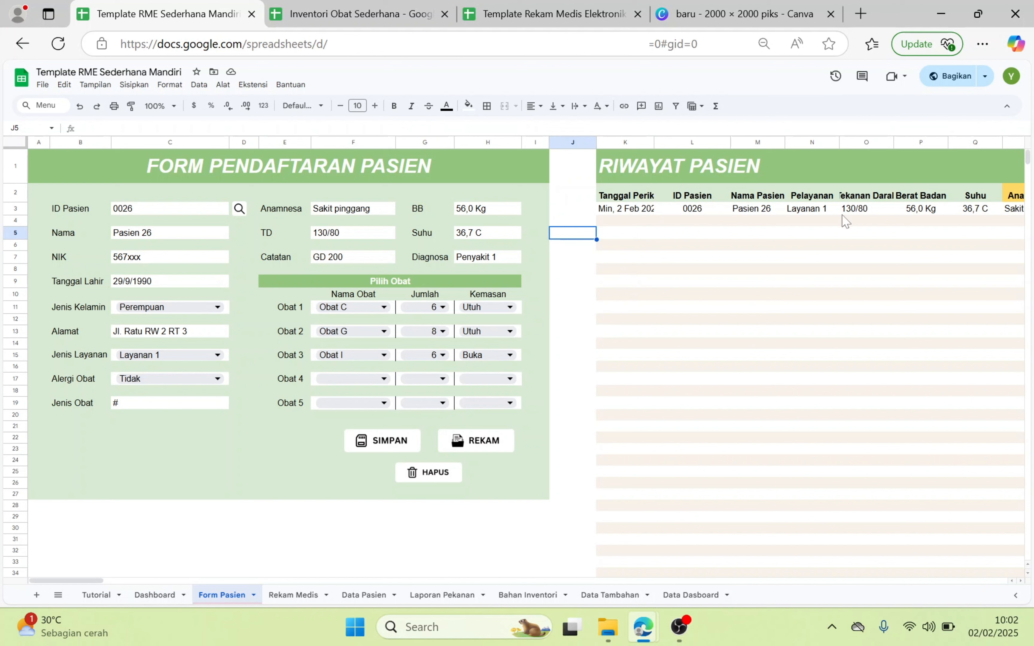
Step: Switch to the Canva simulation, enlarge the Form Obat picture under RME S v.2 for inspection and shrink it again
click(525, 8)
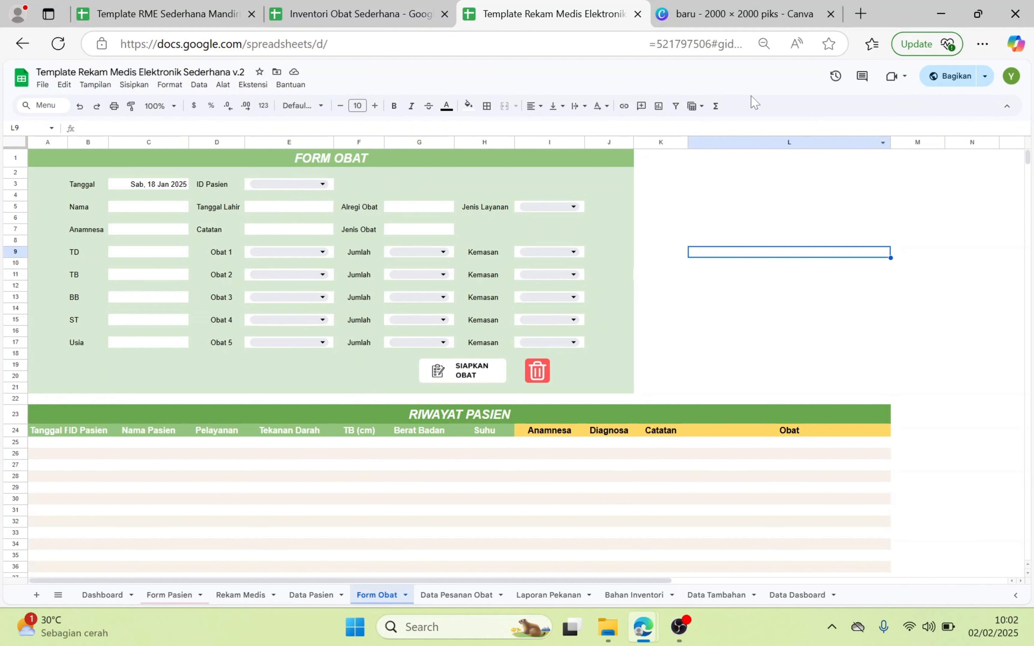
key(ctrl+Tab)
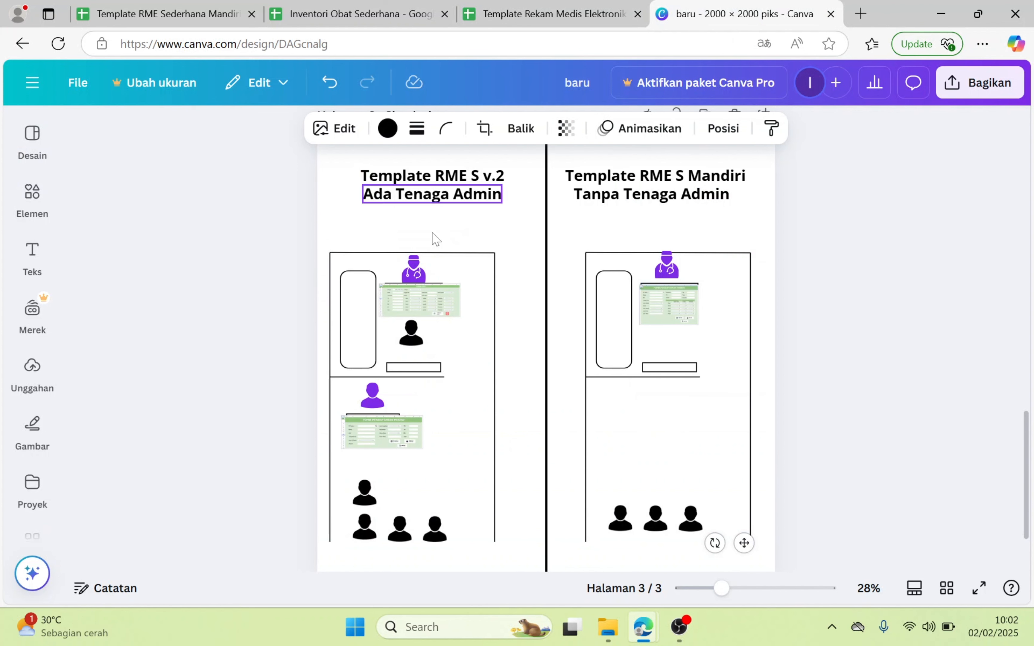
click(446, 316)
drag(460, 318, 578, 365)
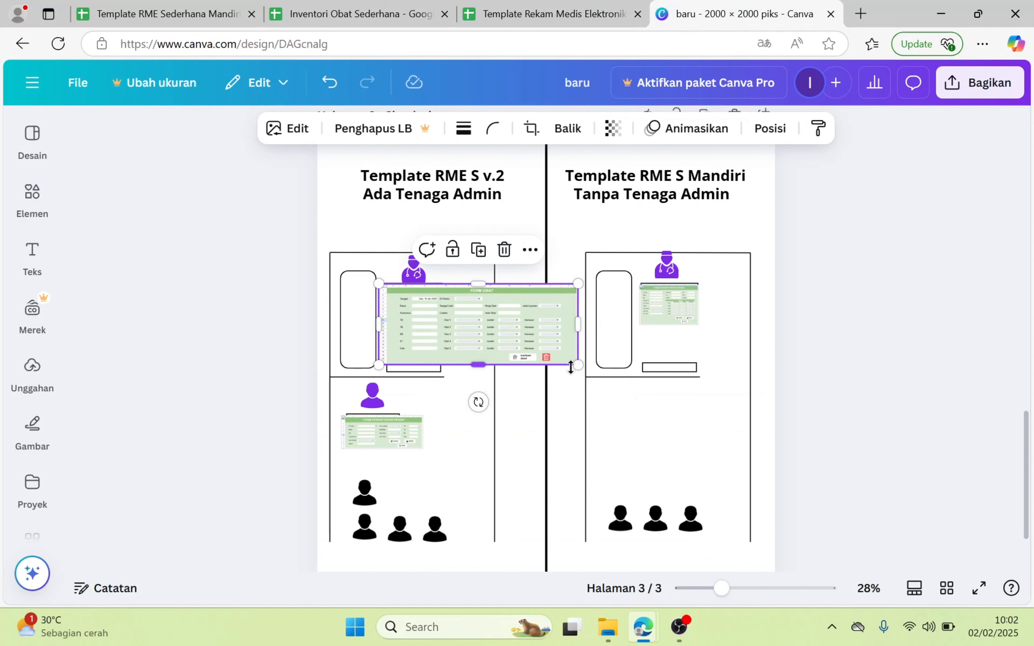
drag(577, 363, 474, 326)
Step: Revisit the Mandiri patient form and move the rightmost waiting patient to the doctor's desk in the Canva simulation's Mandiri clinic
click(551, 14)
click(179, 6)
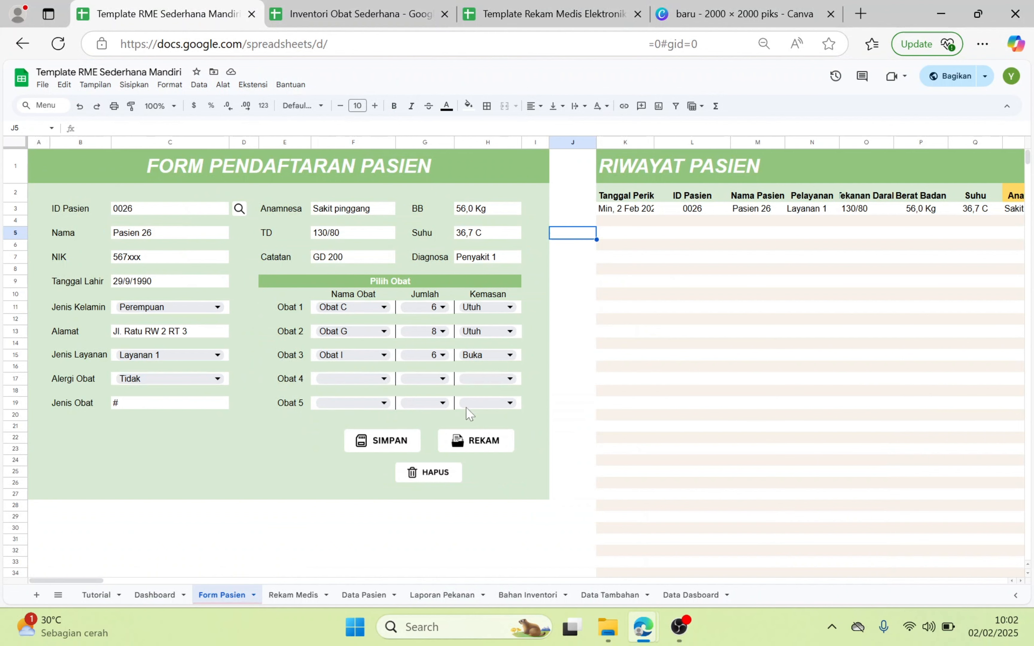
click(684, 10)
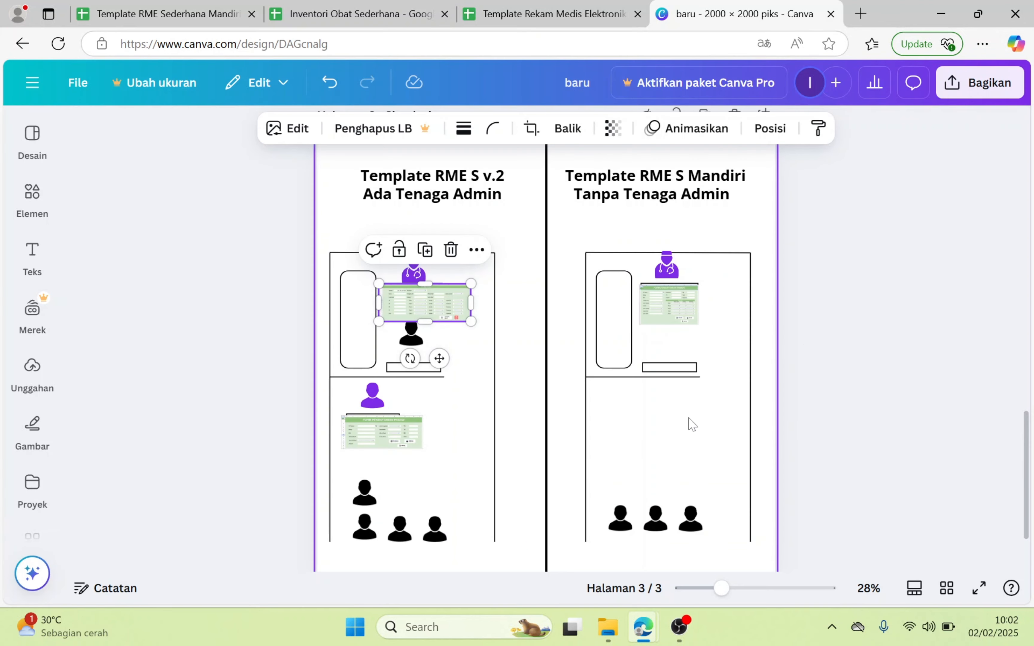
drag(690, 520, 679, 360)
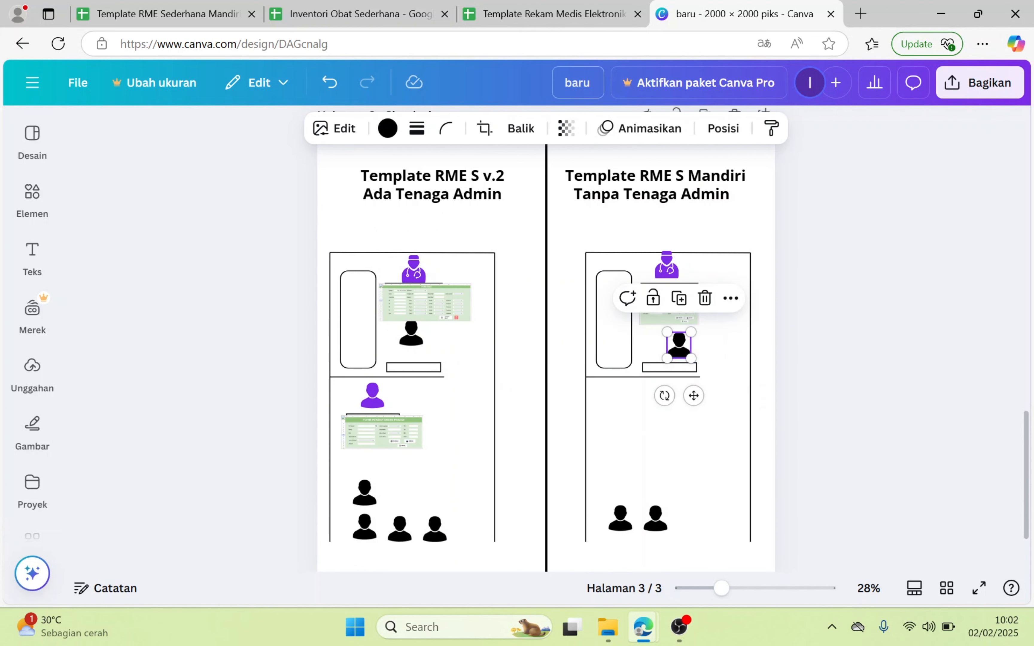
Step: In the Mandiri clinic of the Canva simulation, take the treated patient off the page and move the next waiting patient to the doctor's desk
click(197, 9)
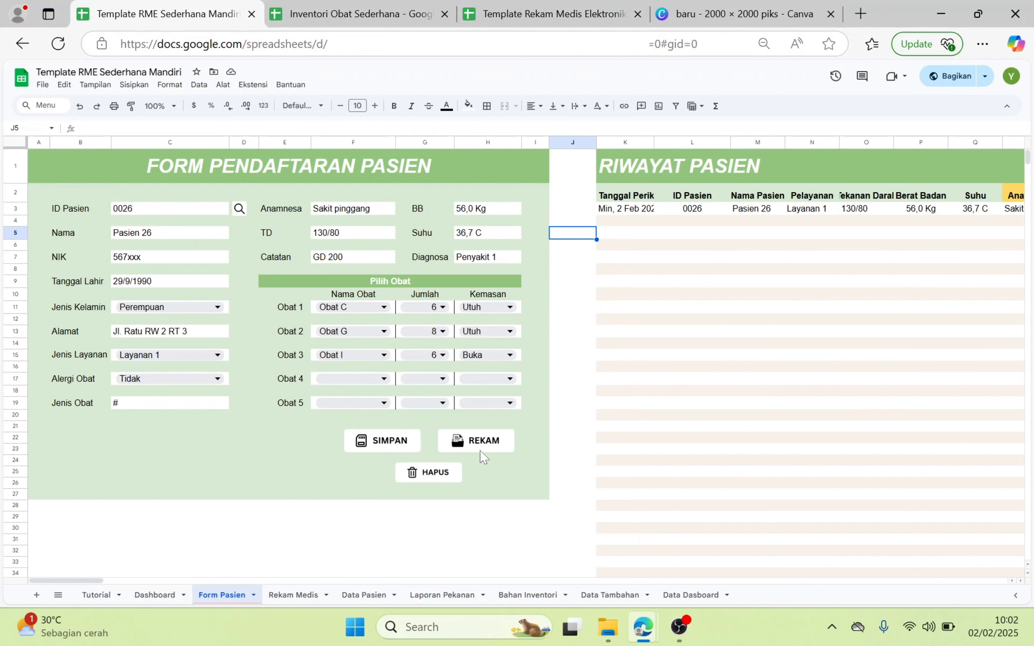
click(723, 6)
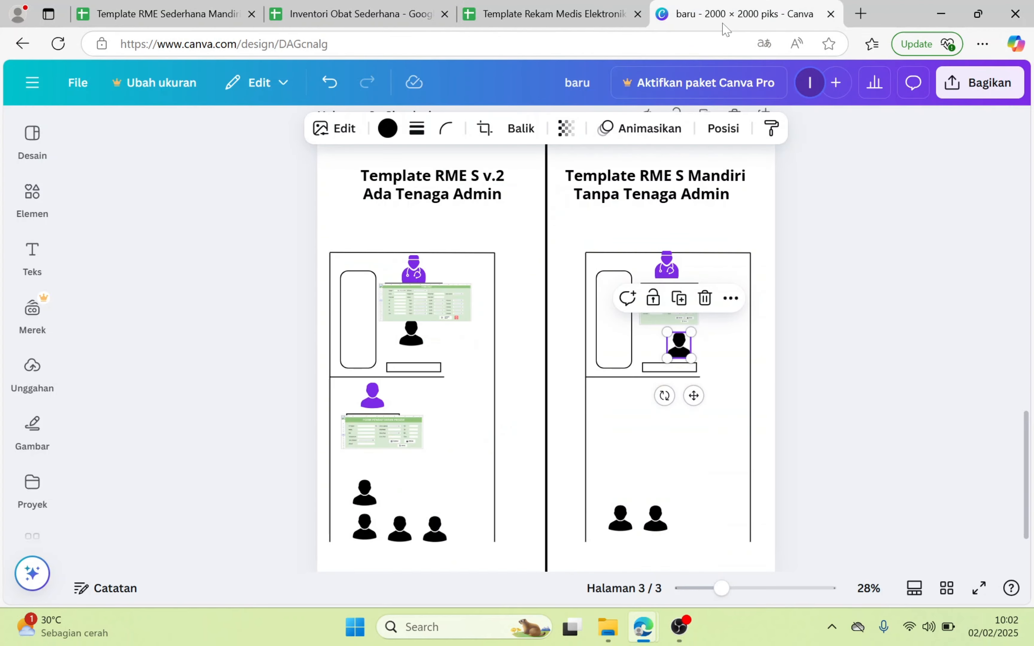
drag(686, 356, 758, 618)
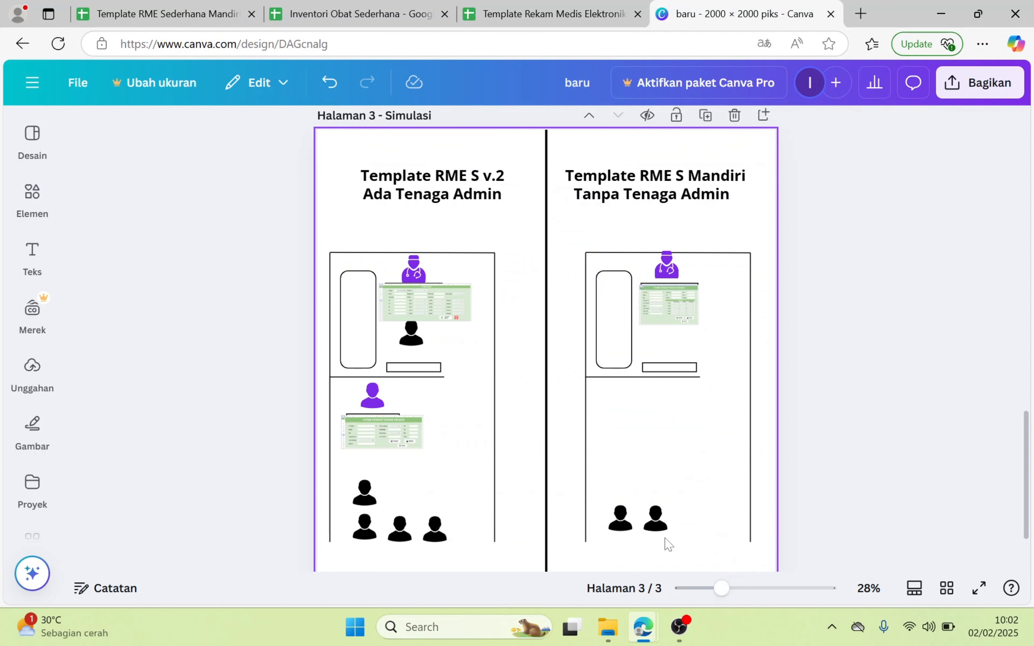
drag(660, 526, 678, 342)
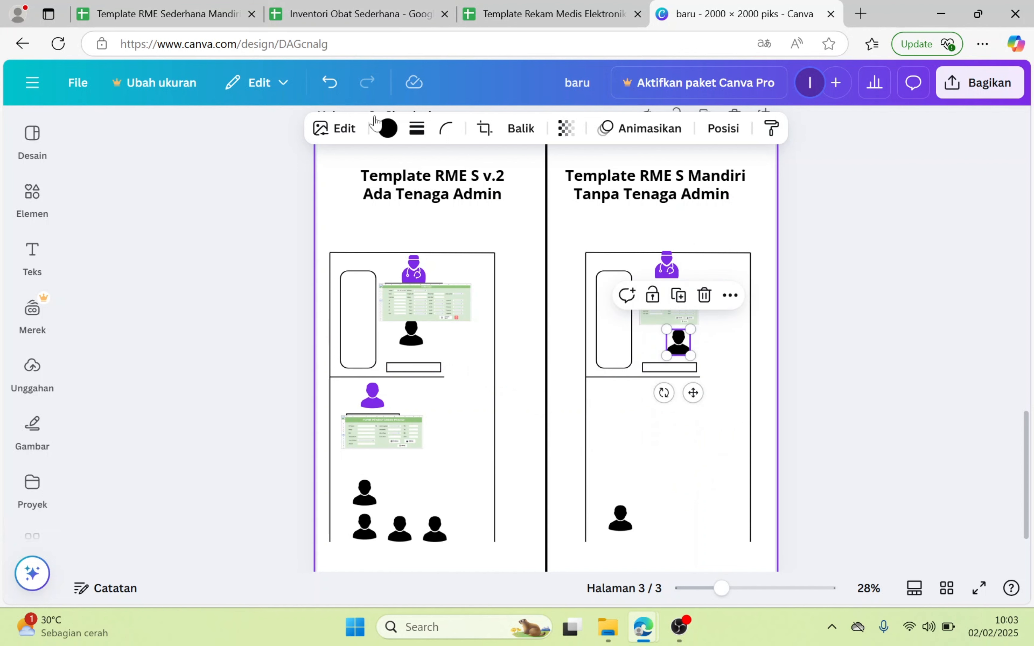
Step: Clear the patient form in the Mandiri template and retrieve Pasien 5's stored data by patient ID
click(199, 12)
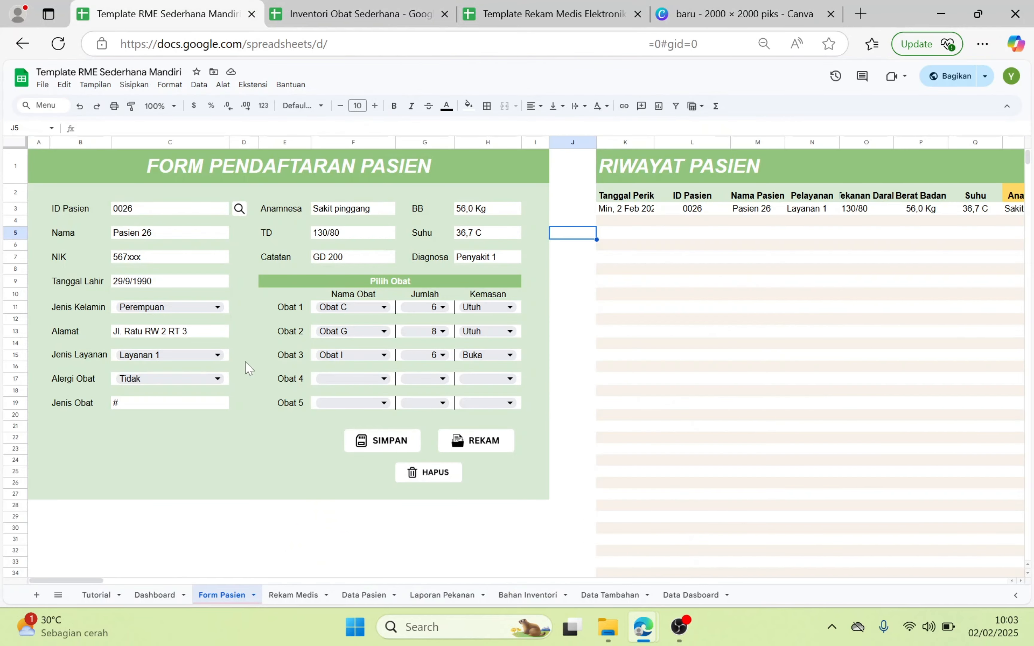
click(447, 472)
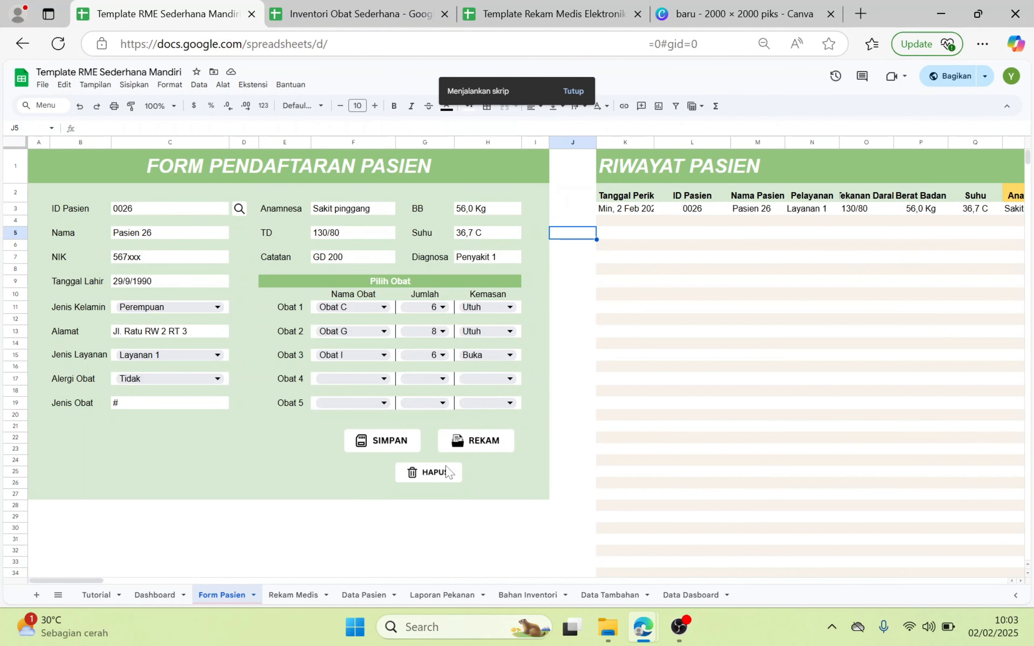
click(153, 210)
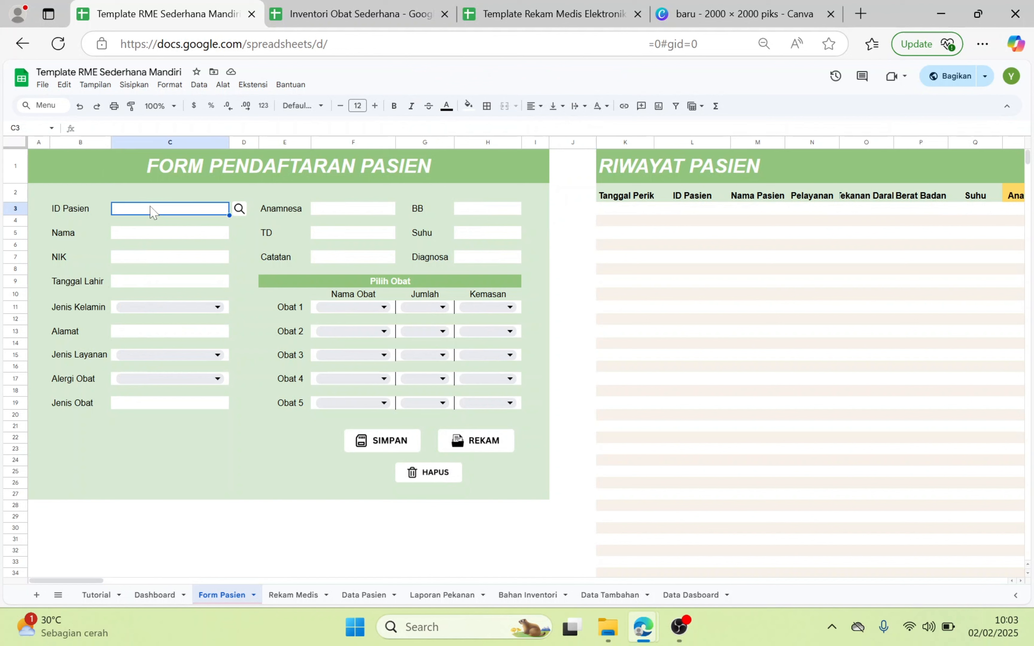
text(5)
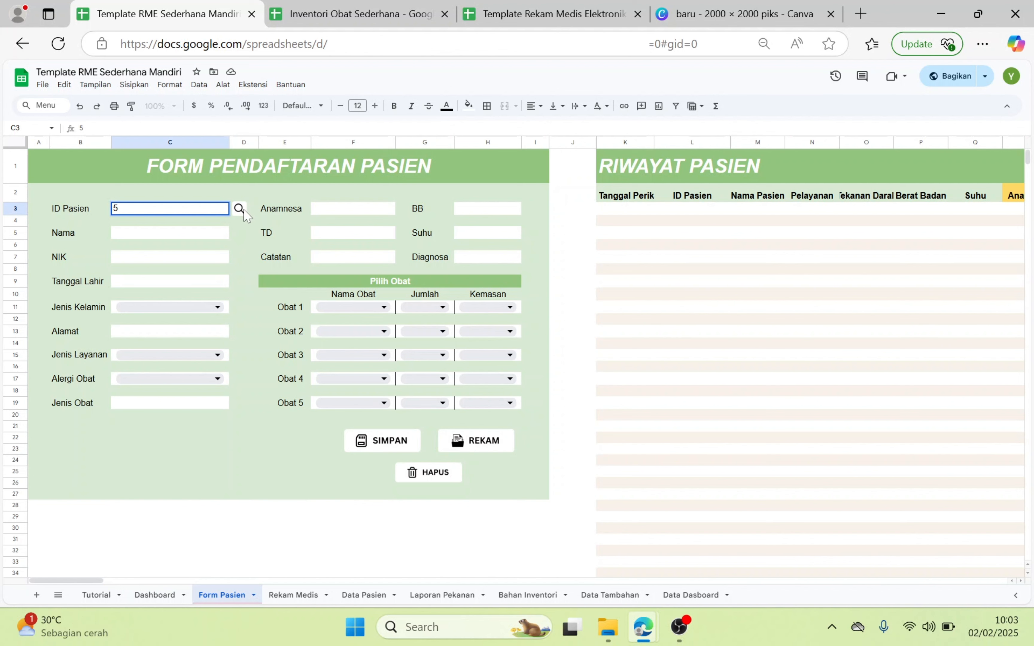
click(241, 234)
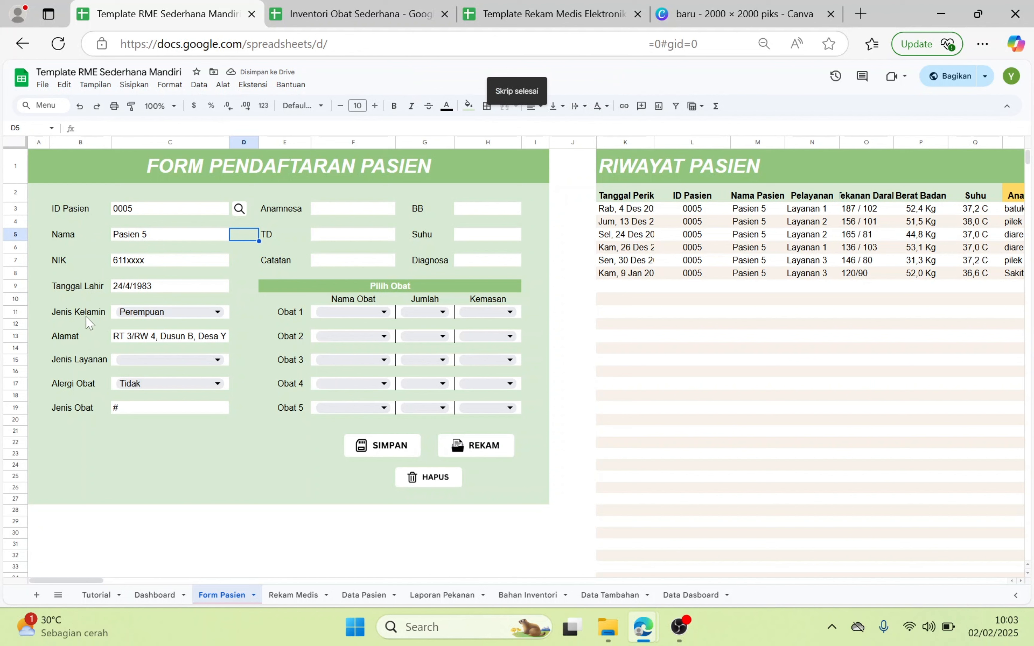
Step: Set the Jenis Layanan of the retrieved patient to Layanan 1
click(191, 363)
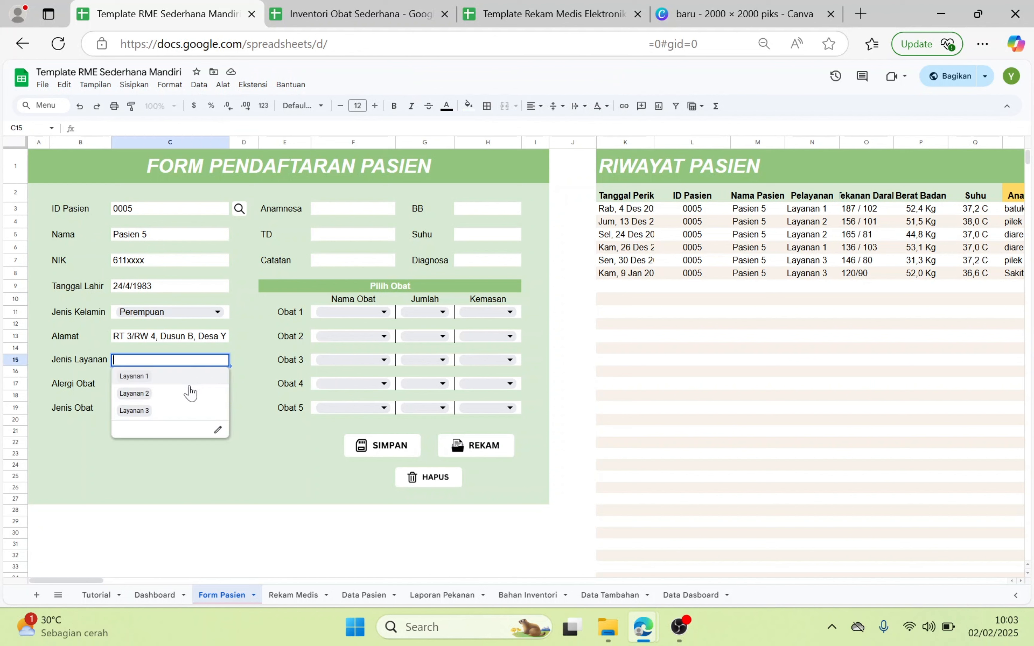
click(159, 376)
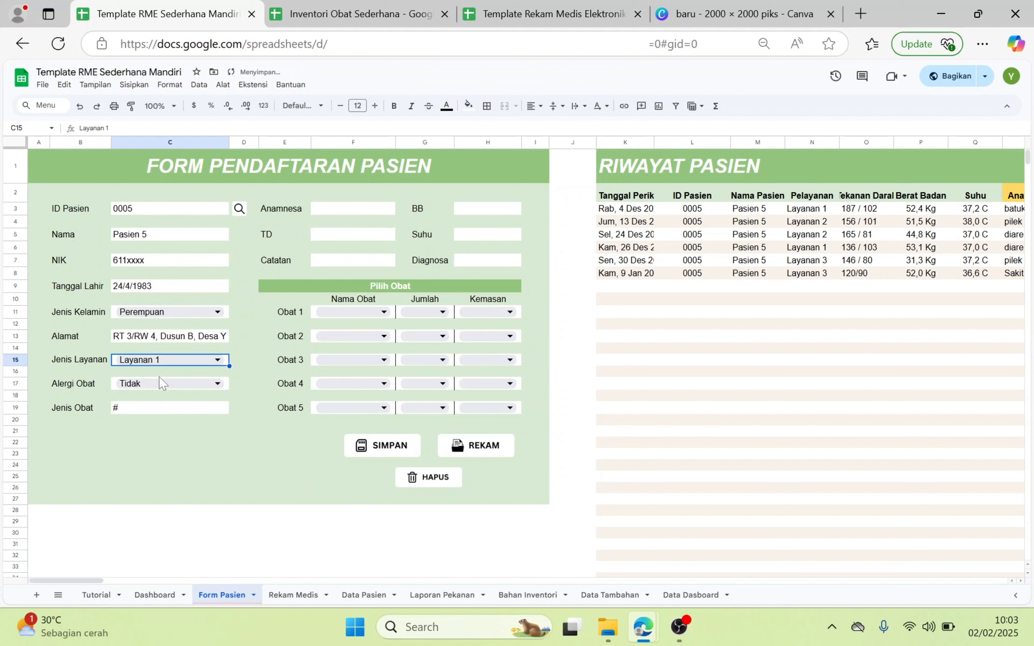
click(246, 374)
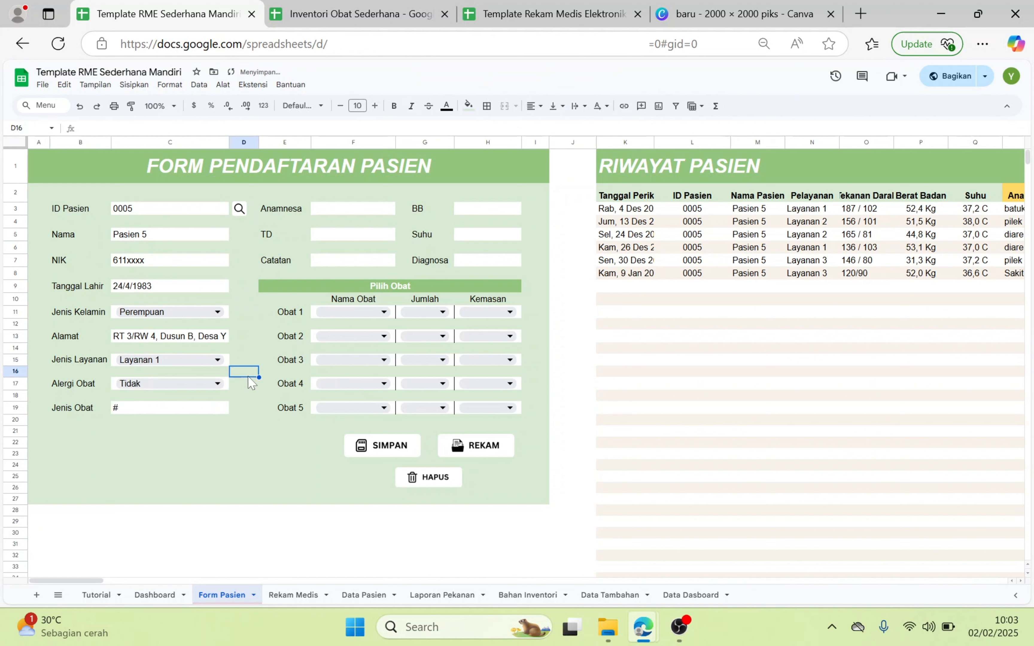
Step: Enter "Sakit perut" as the Anamnesa and 135/90 as the TD in the patient form
click(328, 211)
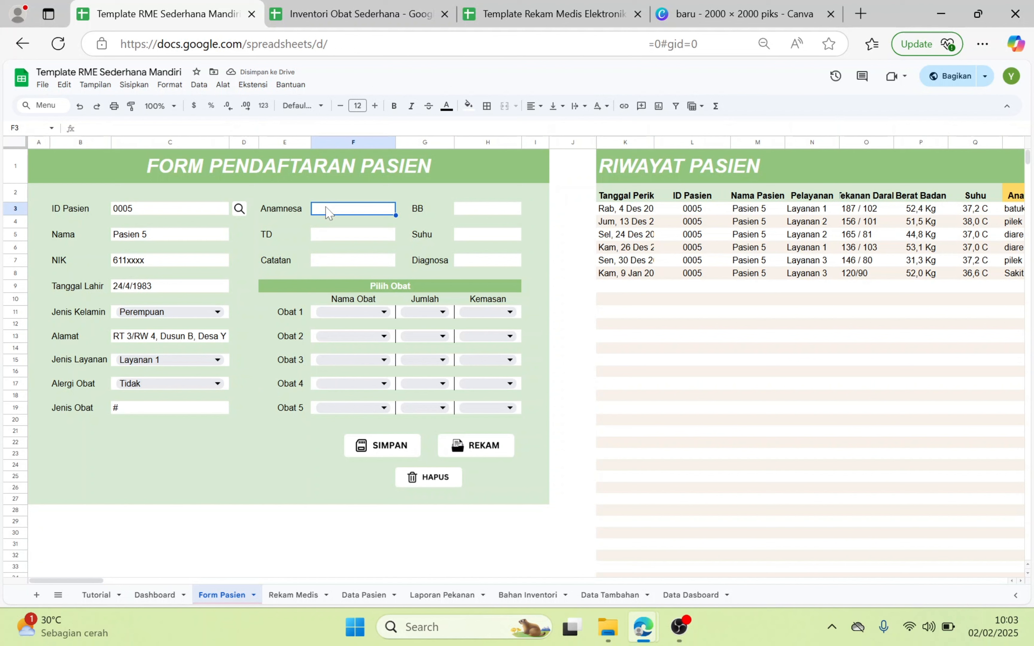
text(Sak)
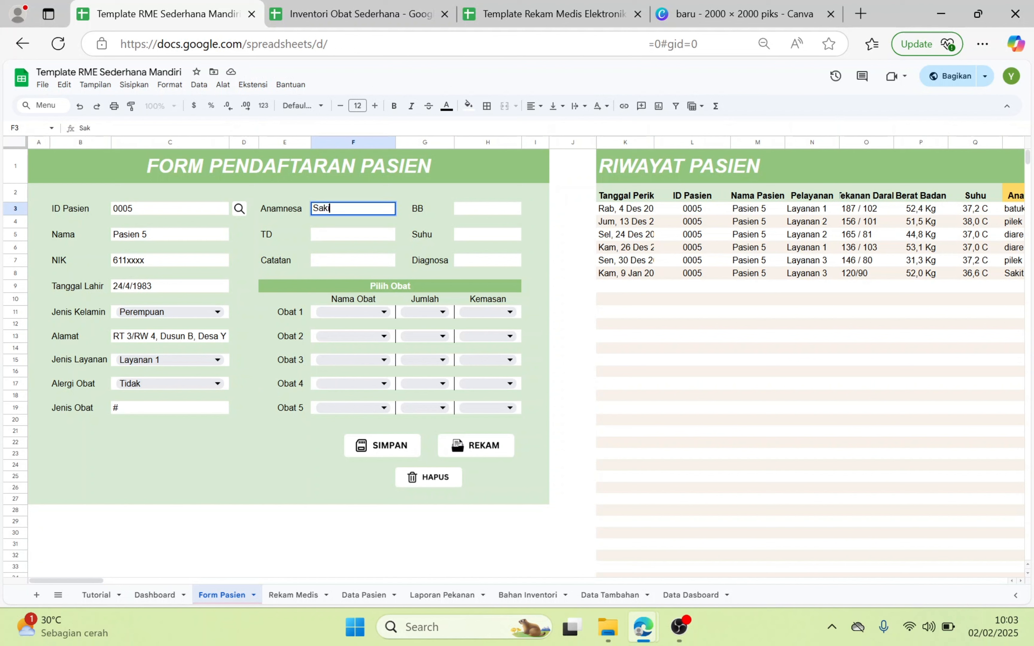
text(it perut)
click(331, 232)
text(135/90)
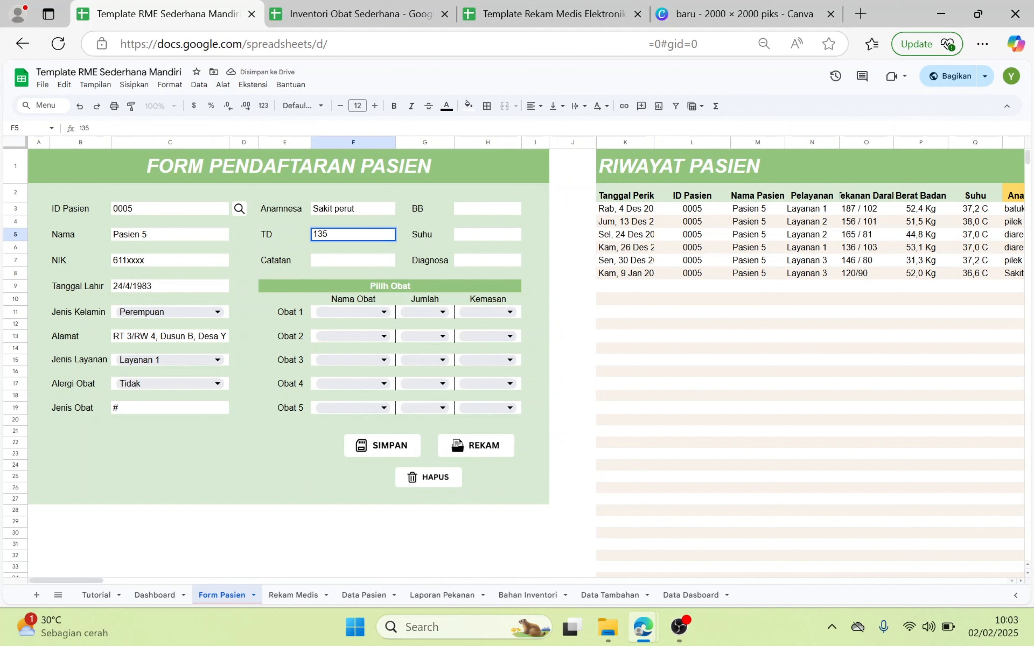
Step: Enter a BB of 53 and a Suhu of 37,2 in the patient form
click(494, 211)
text(53)
key(Return)
key(Return)
text(37,2)
key(Return)
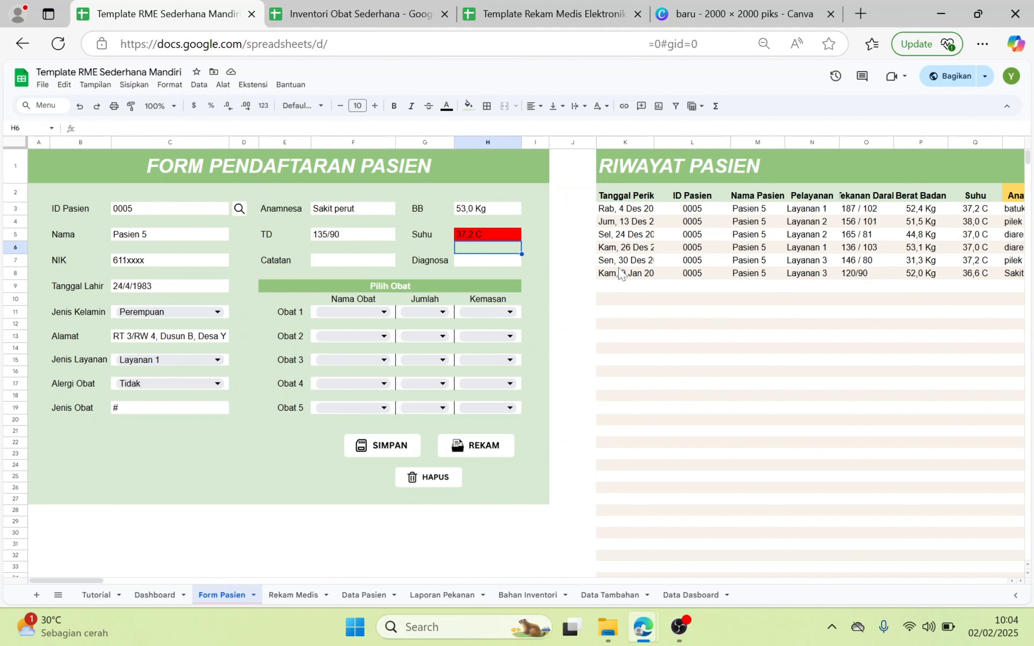
Step: Review the patient's earlier visits across the Riwayat Pasien table and enter # as the Catatan in the form
drag(89, 581, 121, 574)
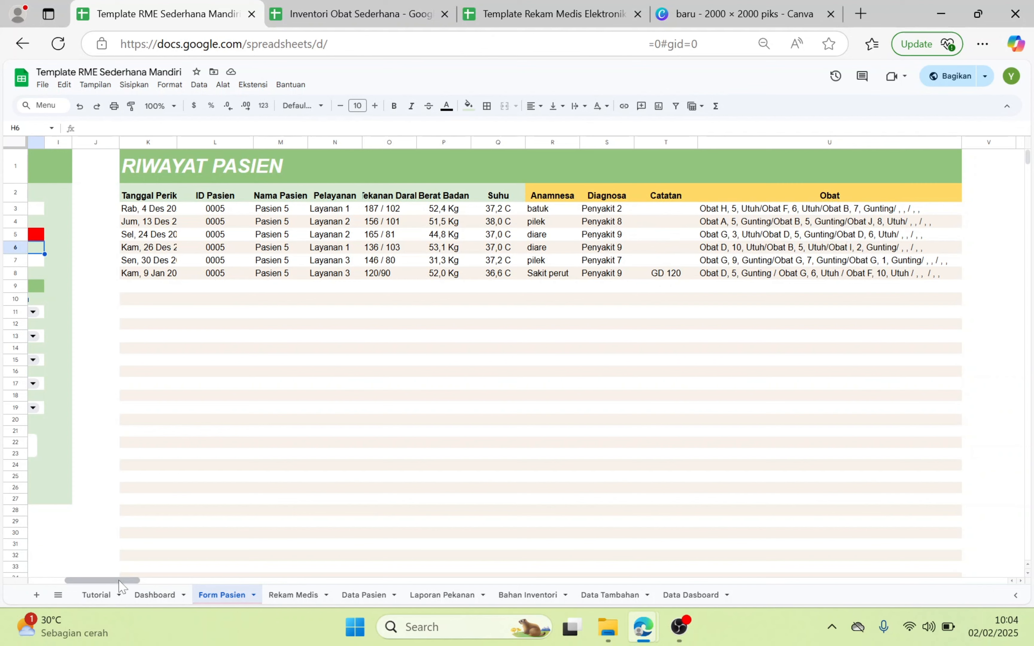
scroll(579, 349, left, 10)
click(335, 262)
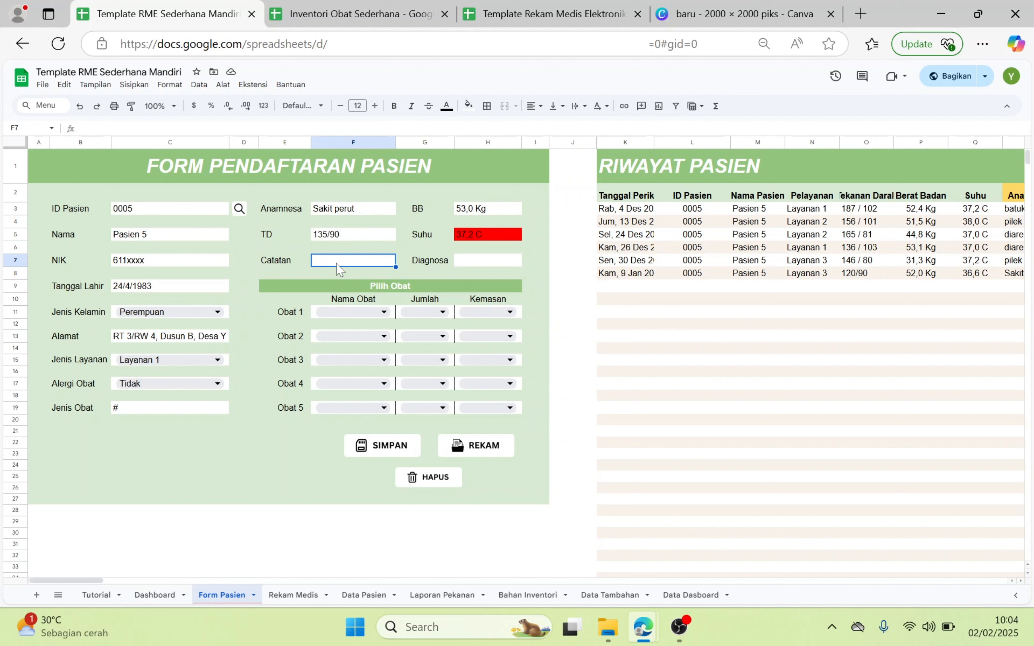
text(#)
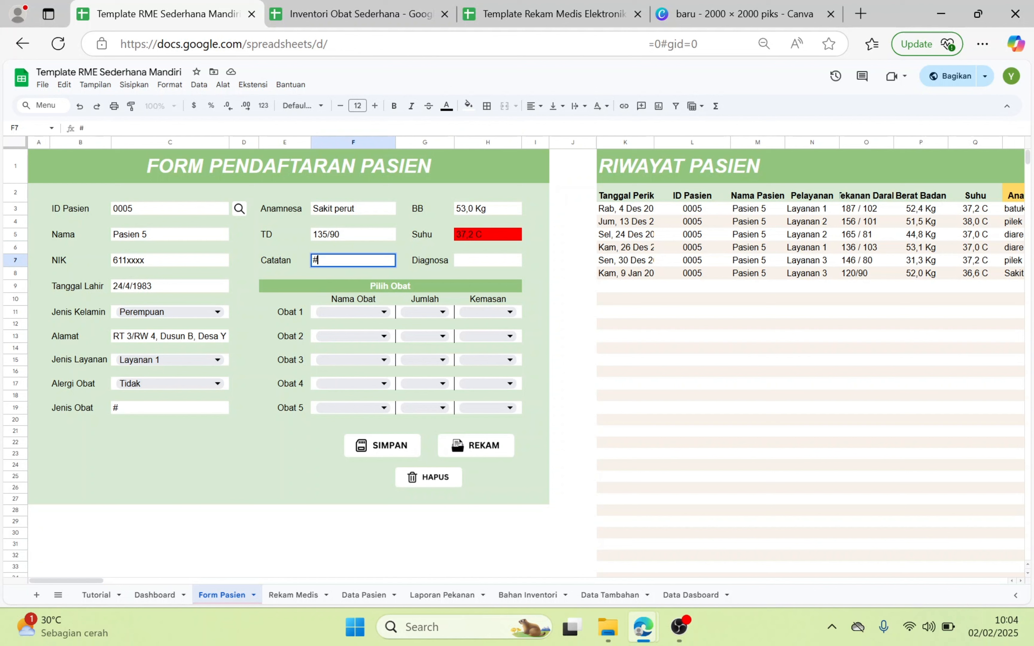
click(533, 278)
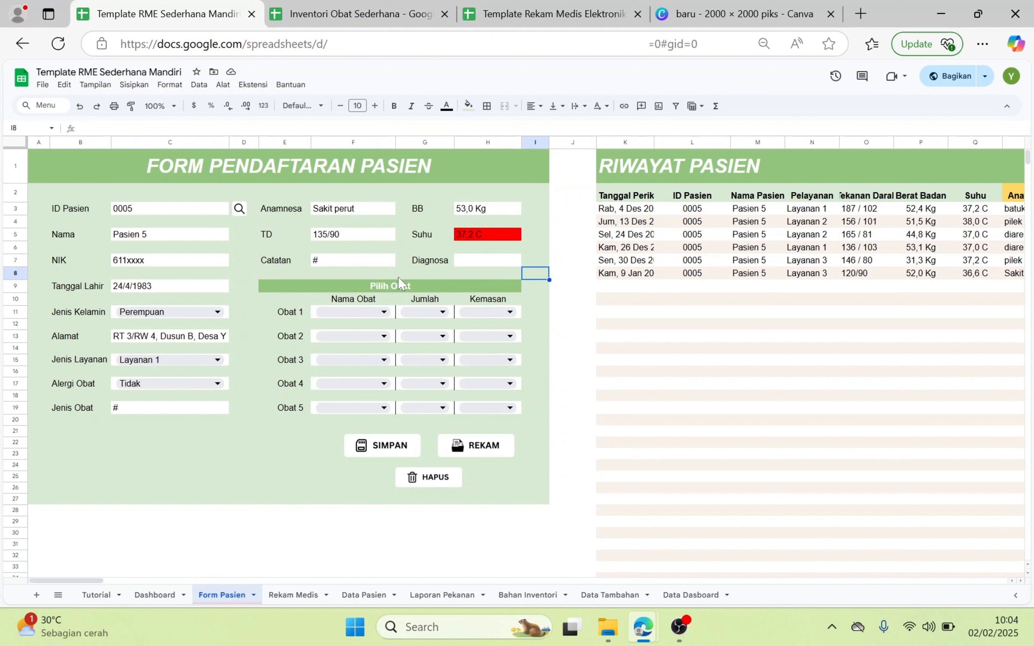
Step: Prescribe Obat E as Obat 1 with a Jumlah of 5 and Utuh as the Kemasan
click(352, 312)
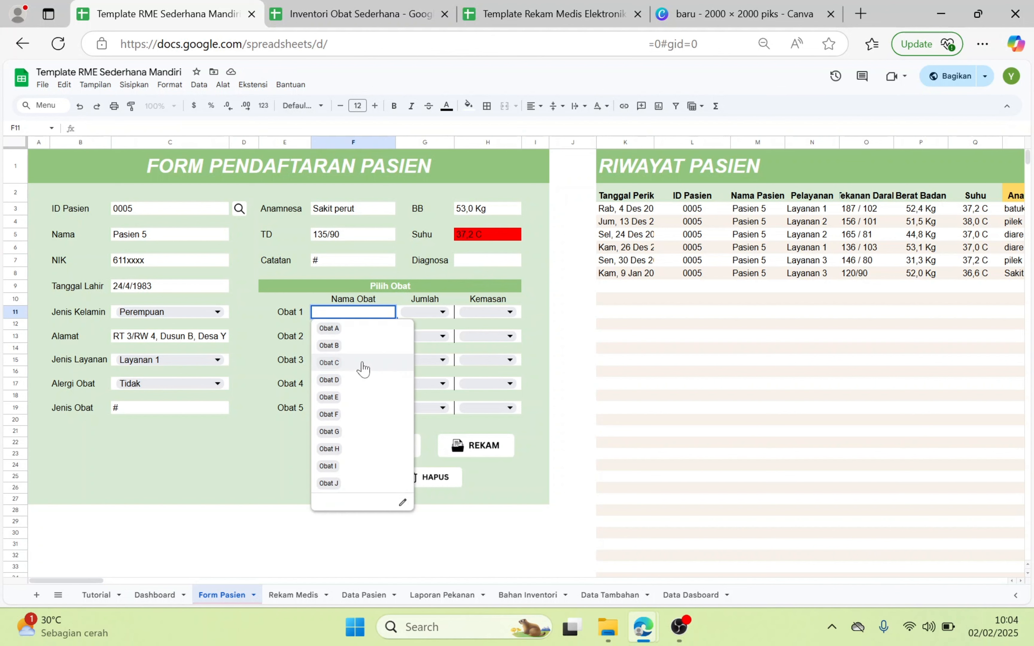
click(361, 397)
click(427, 316)
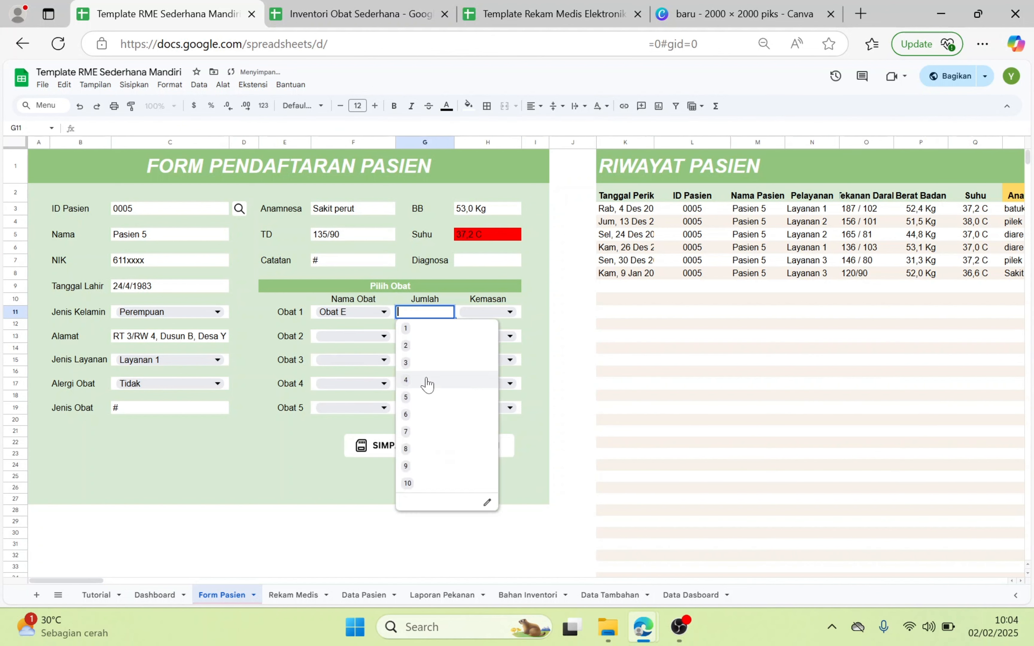
click(429, 397)
click(487, 312)
click(478, 330)
Step: Prescribe Obat G as Obat 2 with a Jumlah of 3 and Buka as the Kemasan
click(353, 336)
click(354, 456)
click(421, 337)
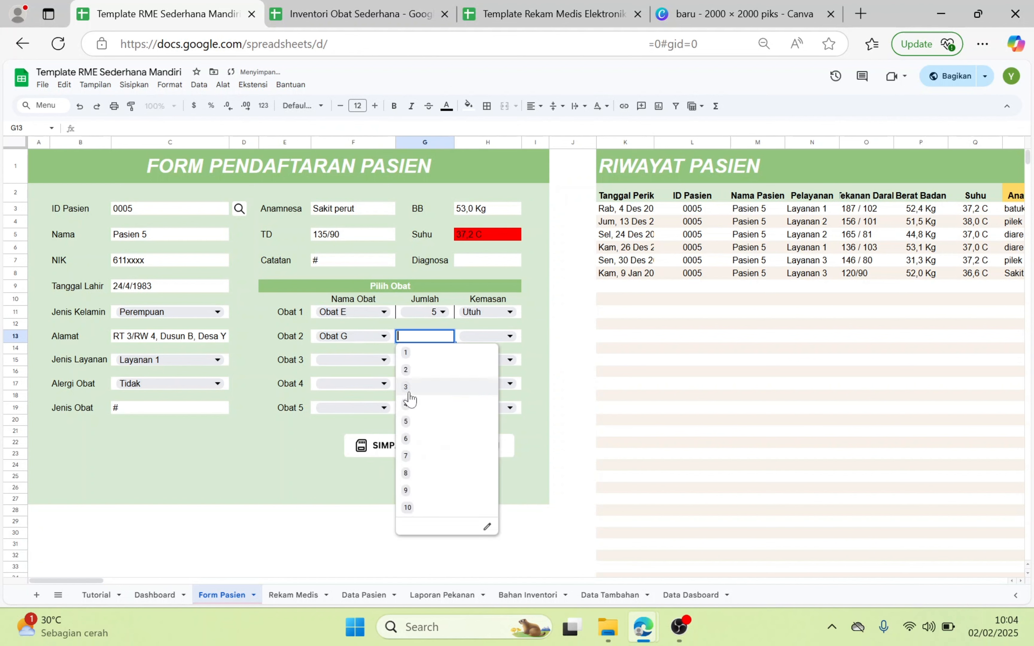
click(411, 389)
click(478, 336)
click(473, 369)
Step: Prescribe Obat F as Obat 3 with a Jumlah of 3 and Buka as the Kemasan
click(355, 360)
click(355, 464)
click(480, 364)
click(476, 393)
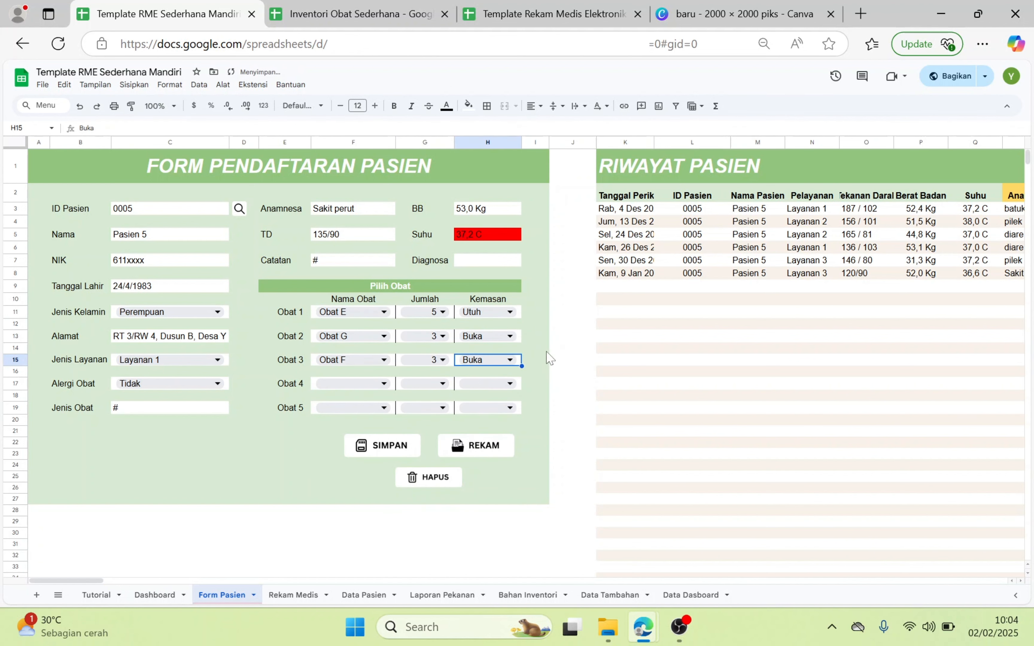
click(536, 349)
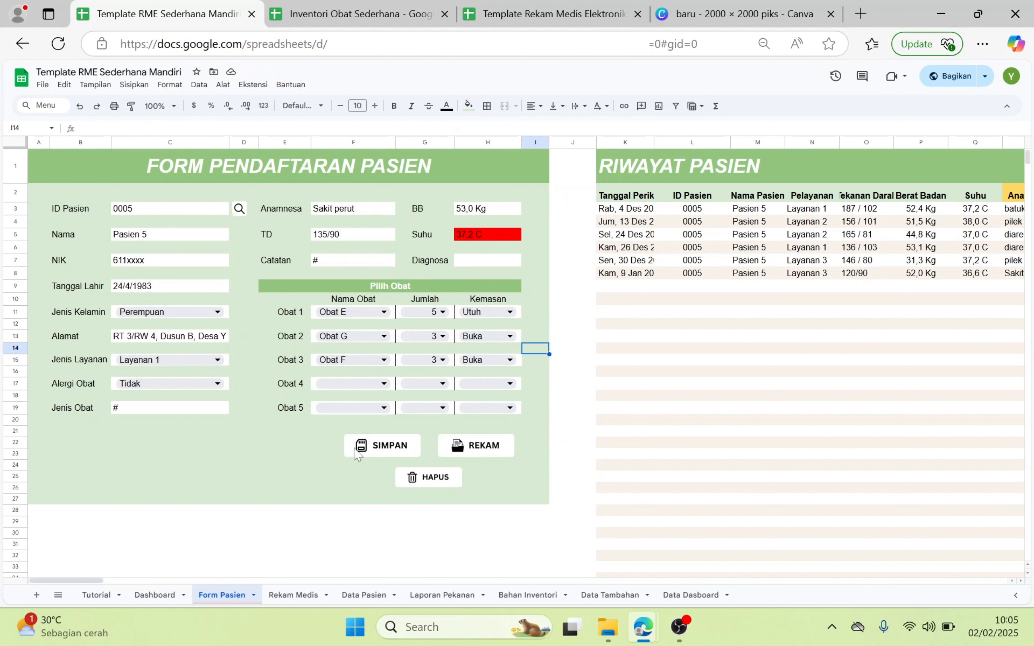
Step: Check the latest entries in the Data Pasien and Rekam Medis sheets and return to the patient form
click(341, 596)
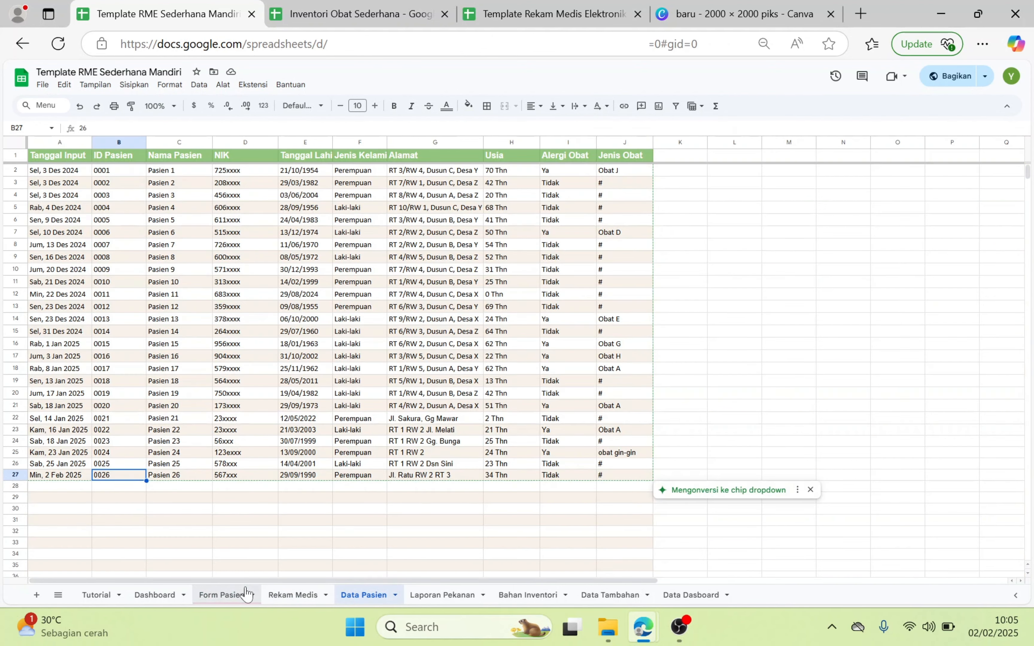
click(241, 594)
click(293, 596)
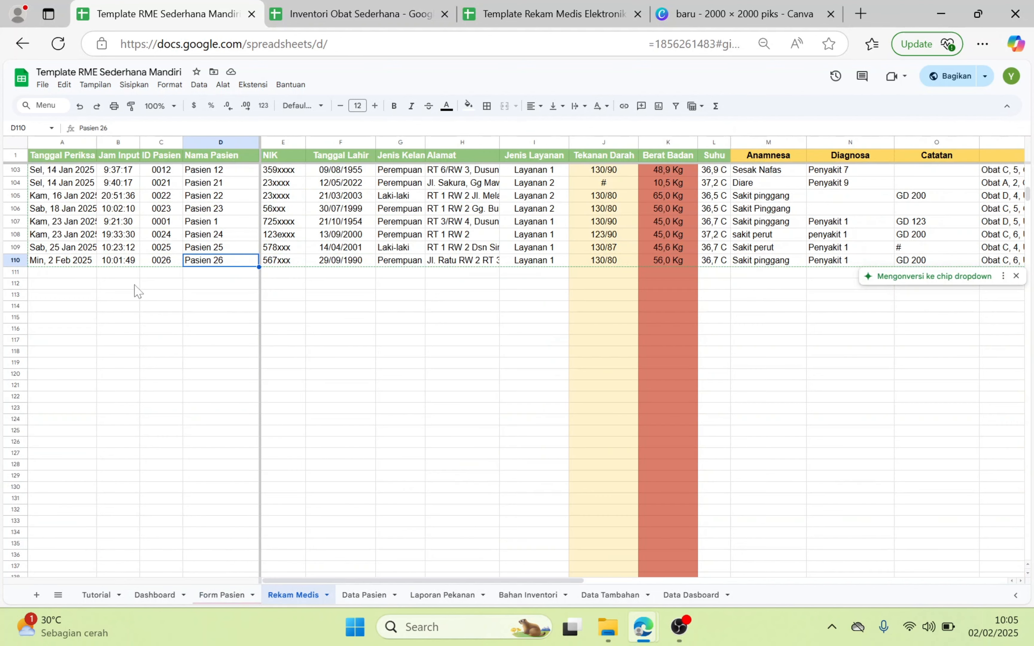
click(222, 595)
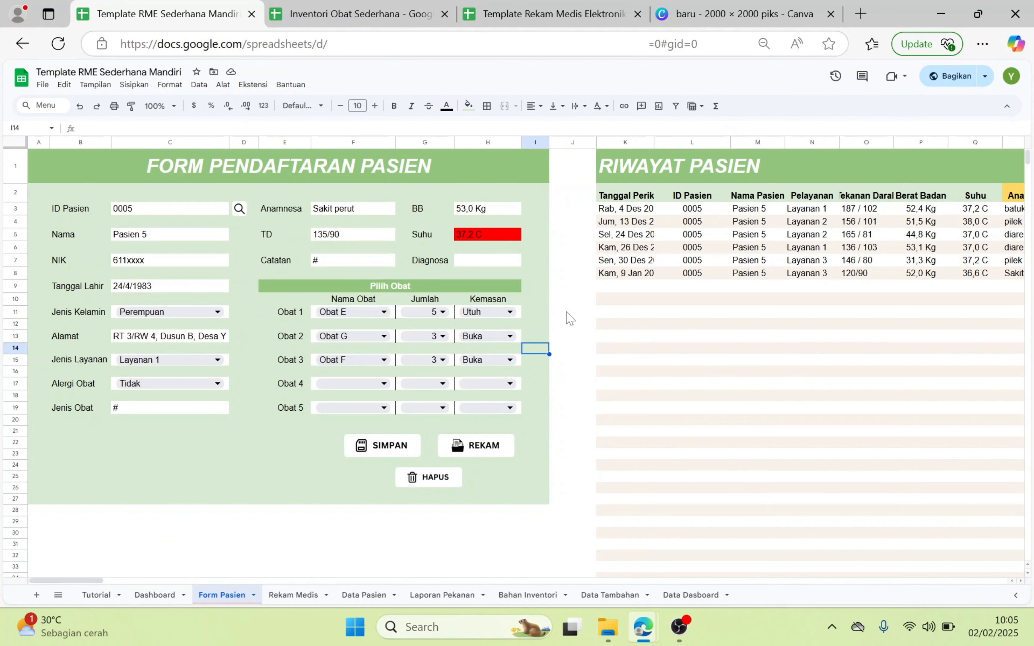
Step: Record Pasien 5's visit from the form and check the new entry in the Rekam Medis sheet
click(471, 448)
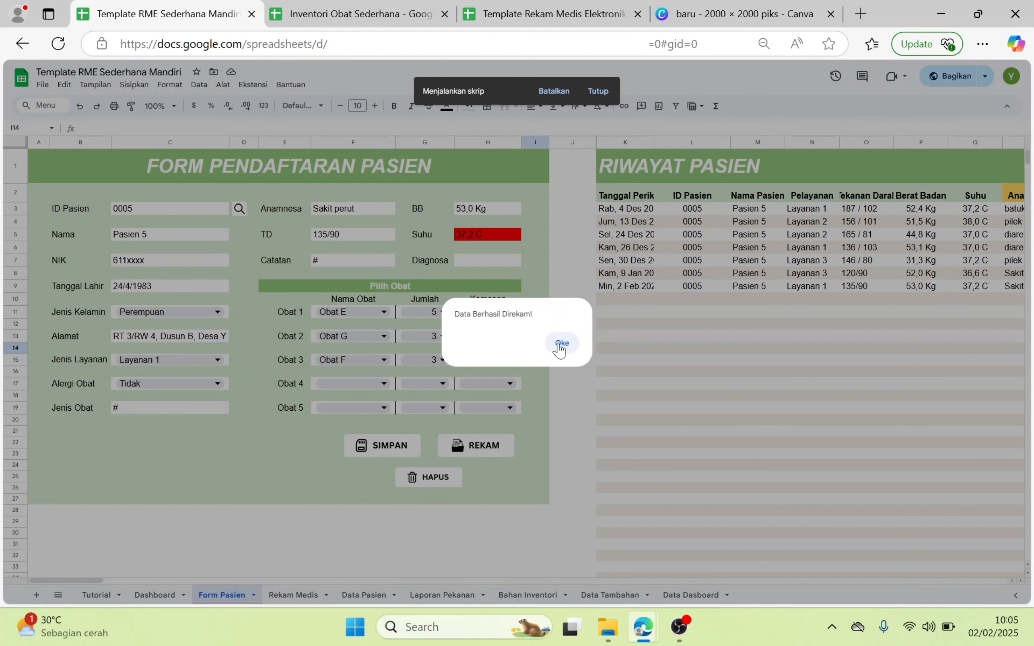
click(561, 344)
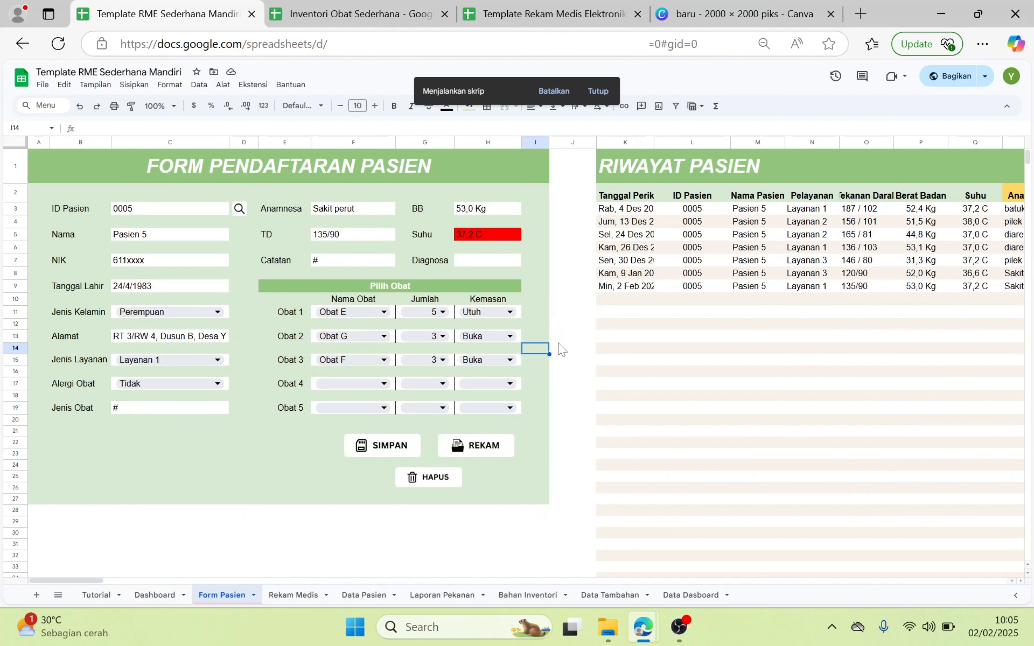
click(294, 595)
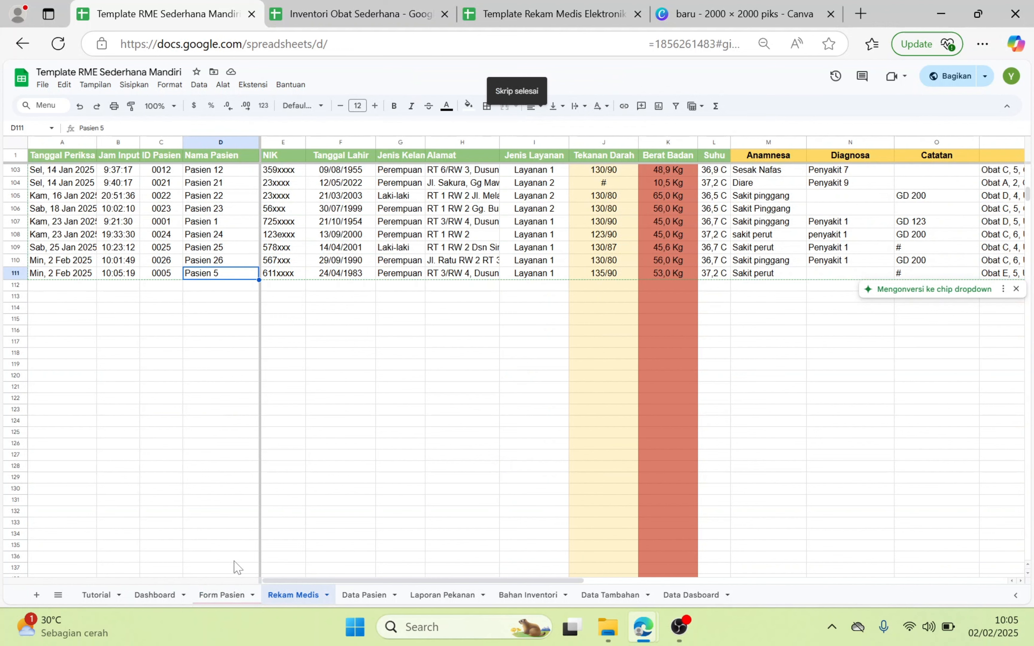
click(224, 595)
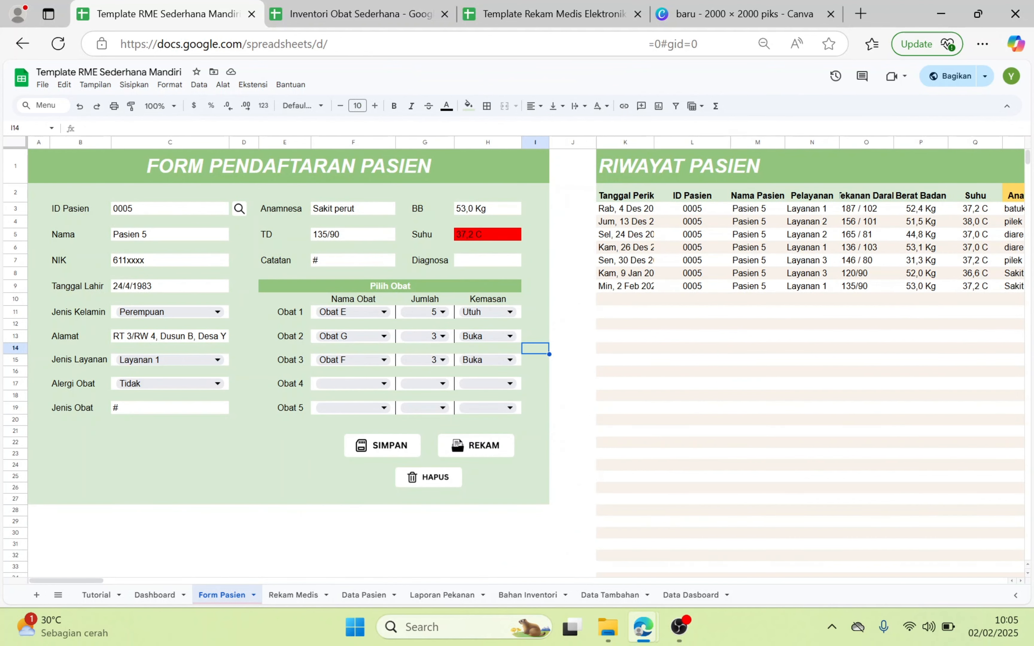
Step: Replace the treated patient with the last waiting one at the Canva simulation's Mandiri doctor's desk, and clear the Mandiri template's patient form
click(674, 17)
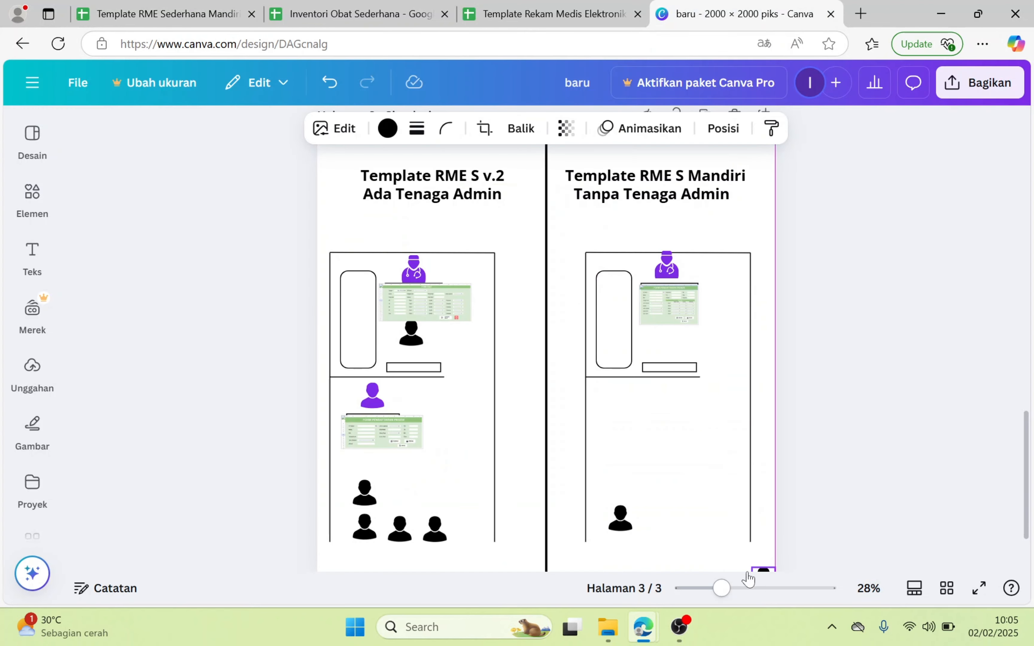
drag(620, 518, 679, 344)
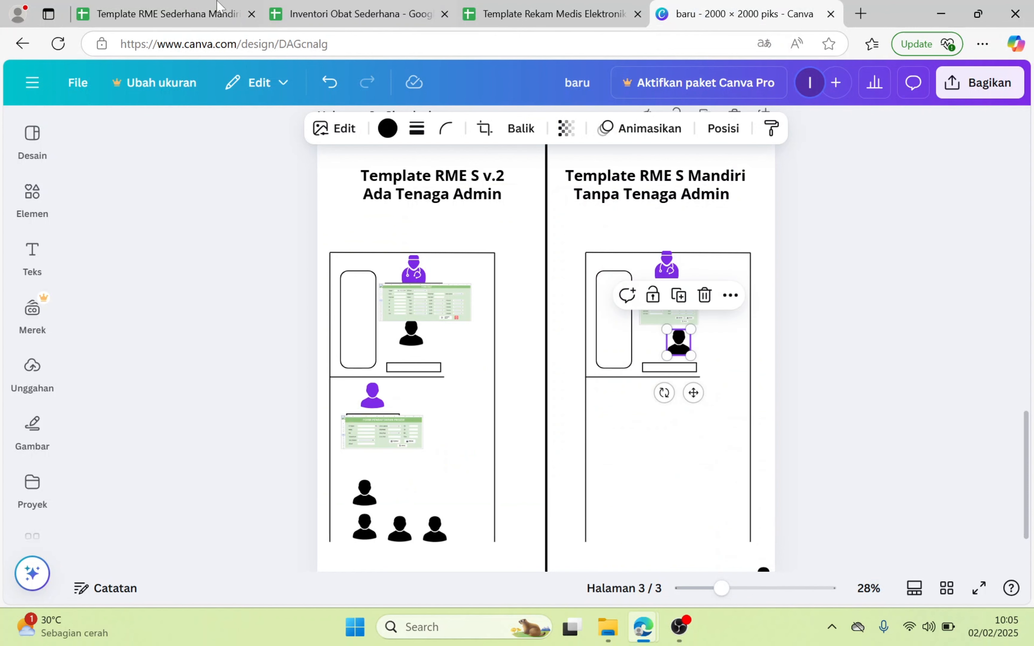
click(158, 9)
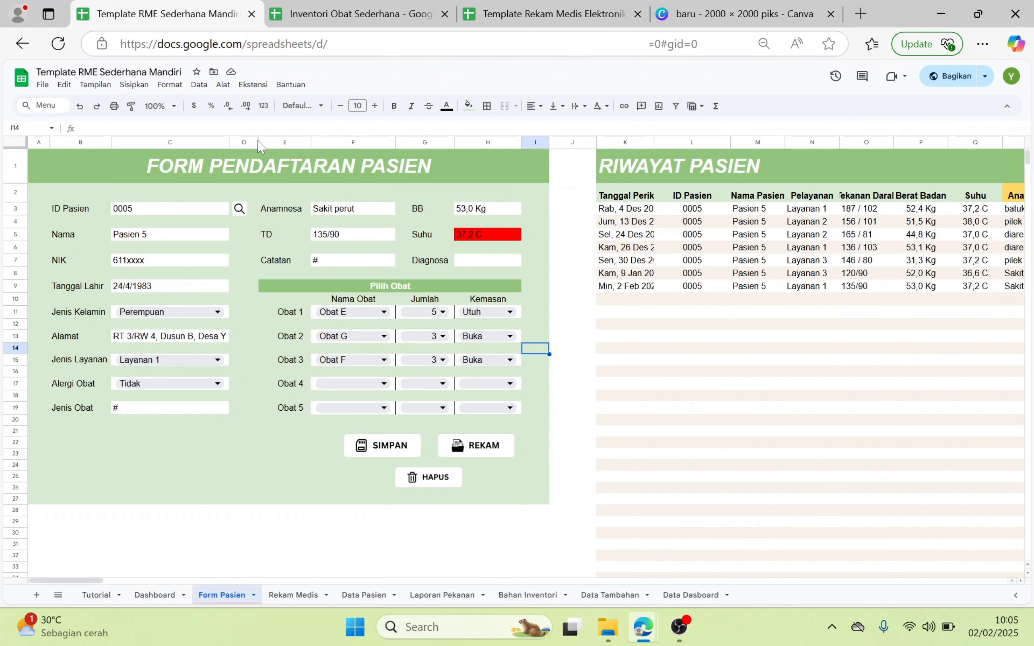
click(424, 486)
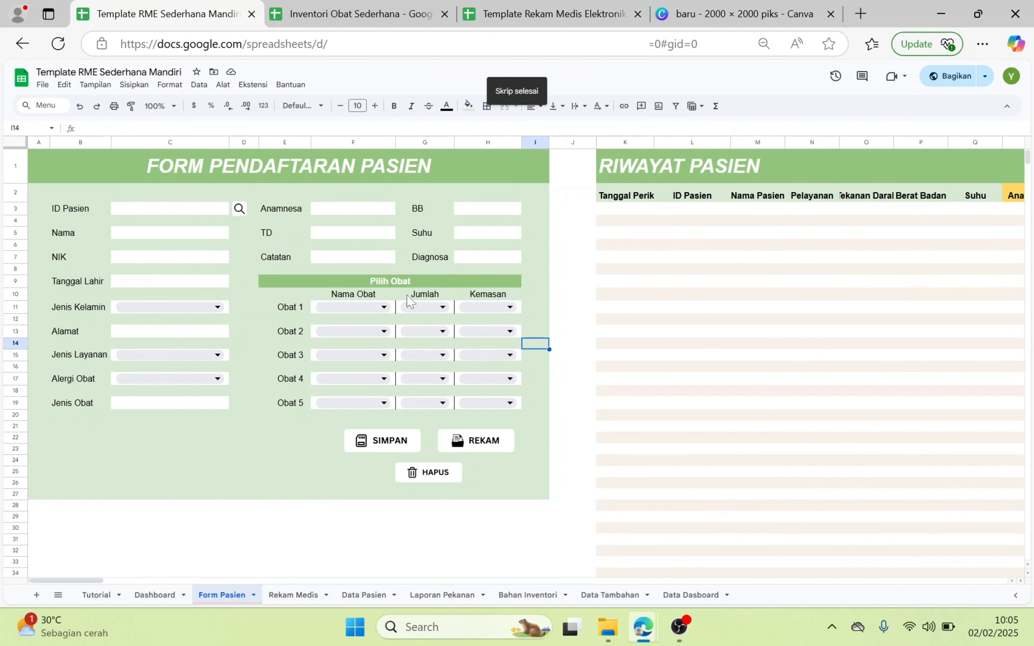
Step: Enter Penyakit 2 as the Diagnosa in Pasien 5's latest row of the Rekam Medis sheet
click(293, 595)
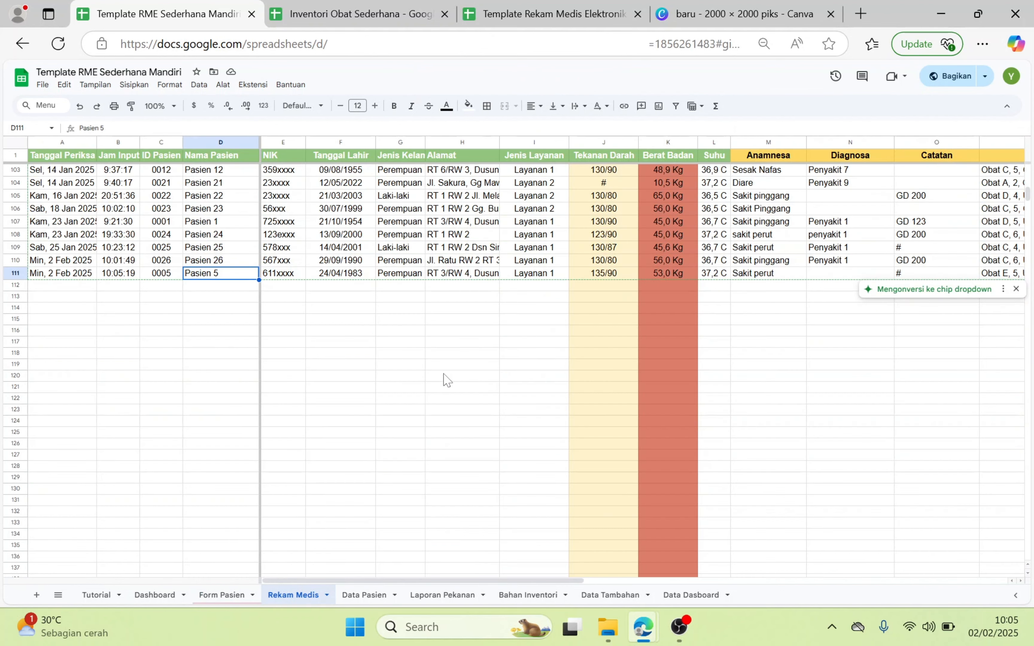
drag(385, 578, 500, 549)
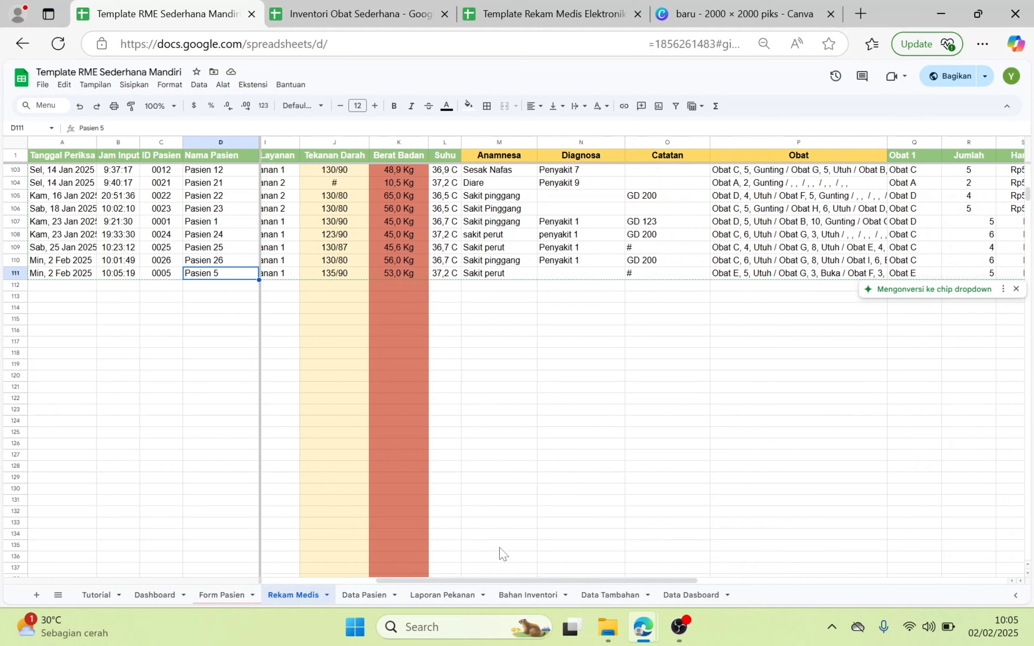
click(568, 274)
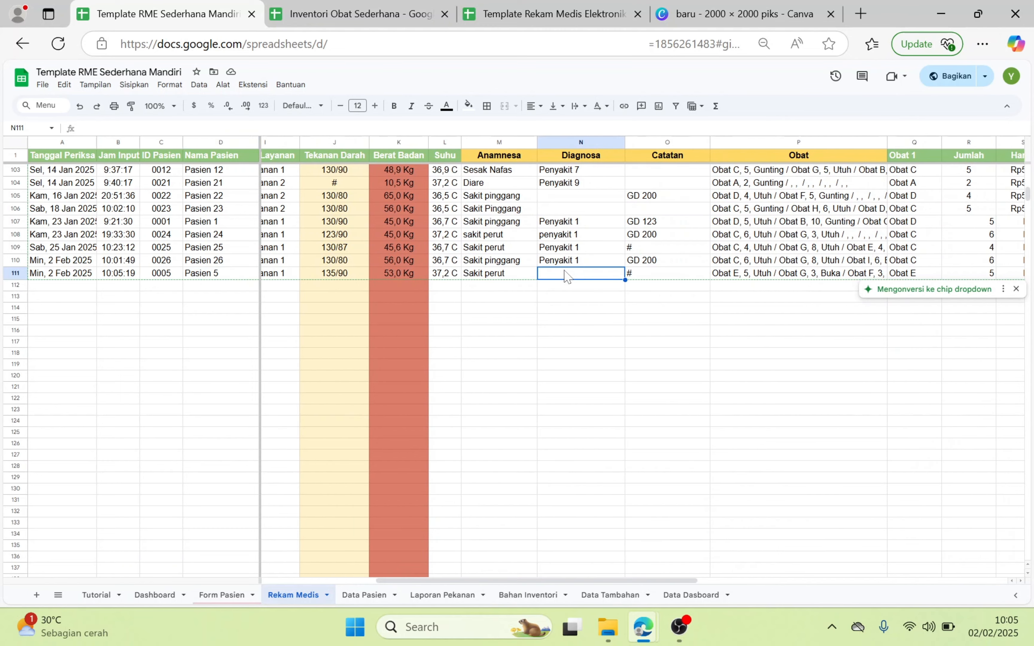
text(Penyakit)
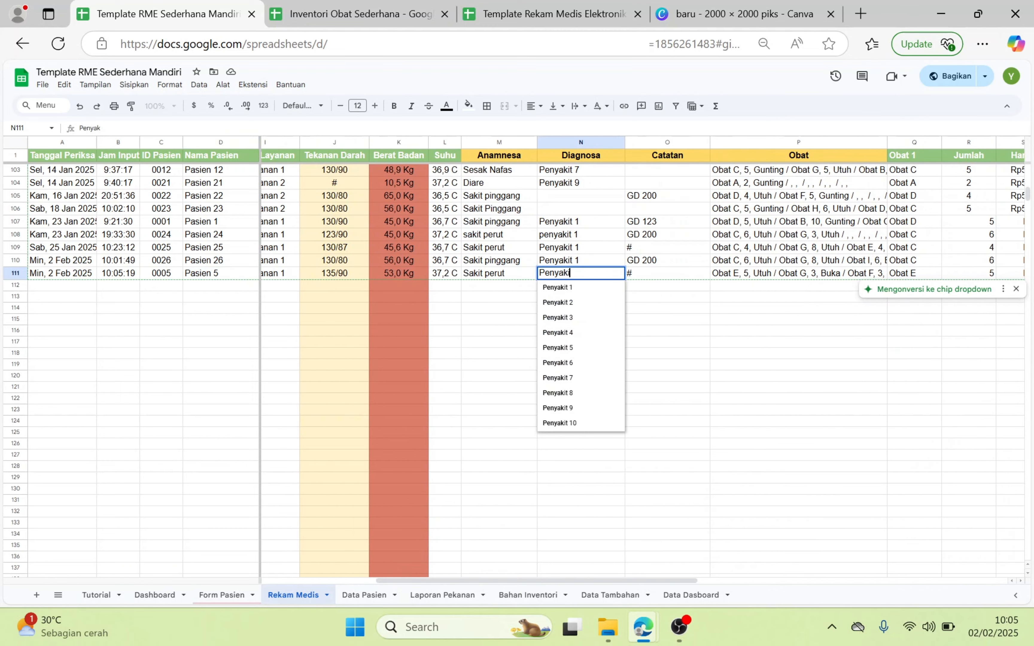
click(568, 303)
click(582, 346)
Step: Compare the medicine columns of the Mandiri Rekam Medis sheet with the Data Pesanan Obat sheet in the v.2 template
scroll(607, 329, right, 6)
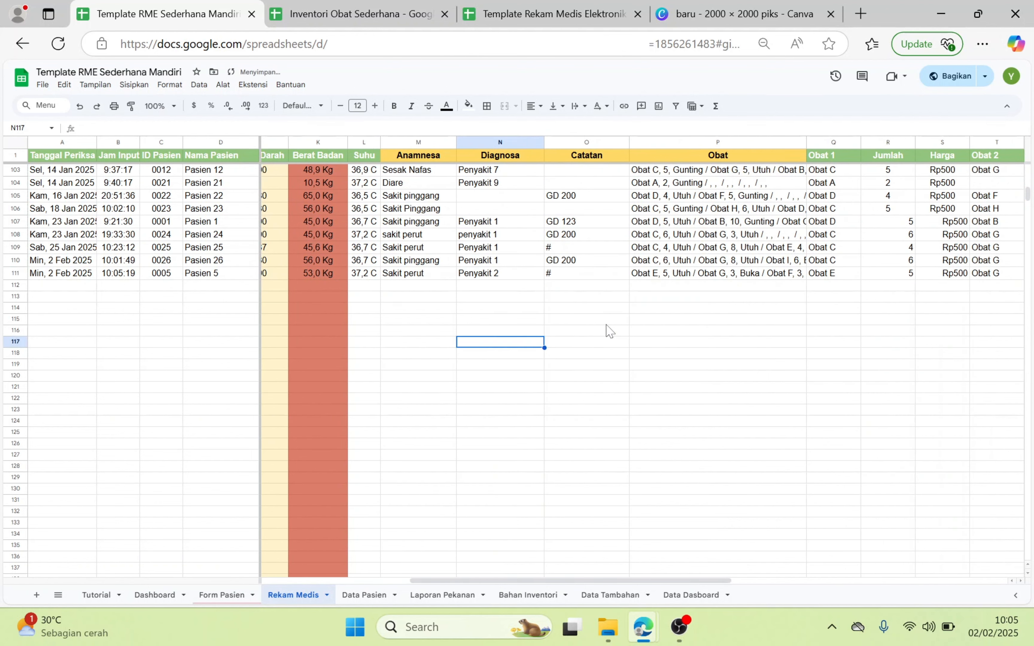
scroll(607, 329, right, 2)
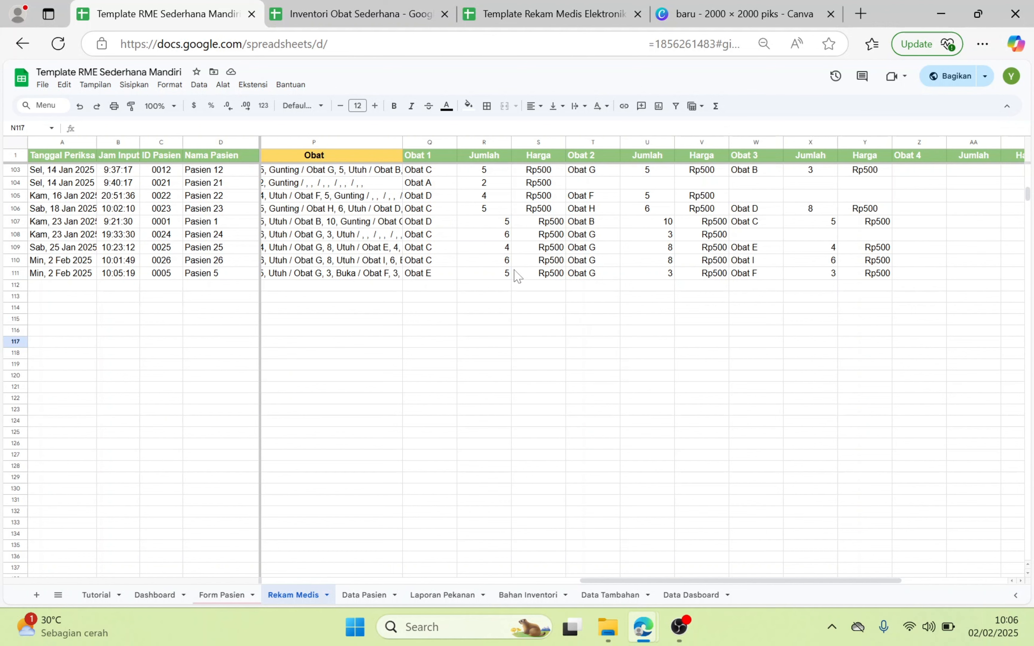
click(556, 12)
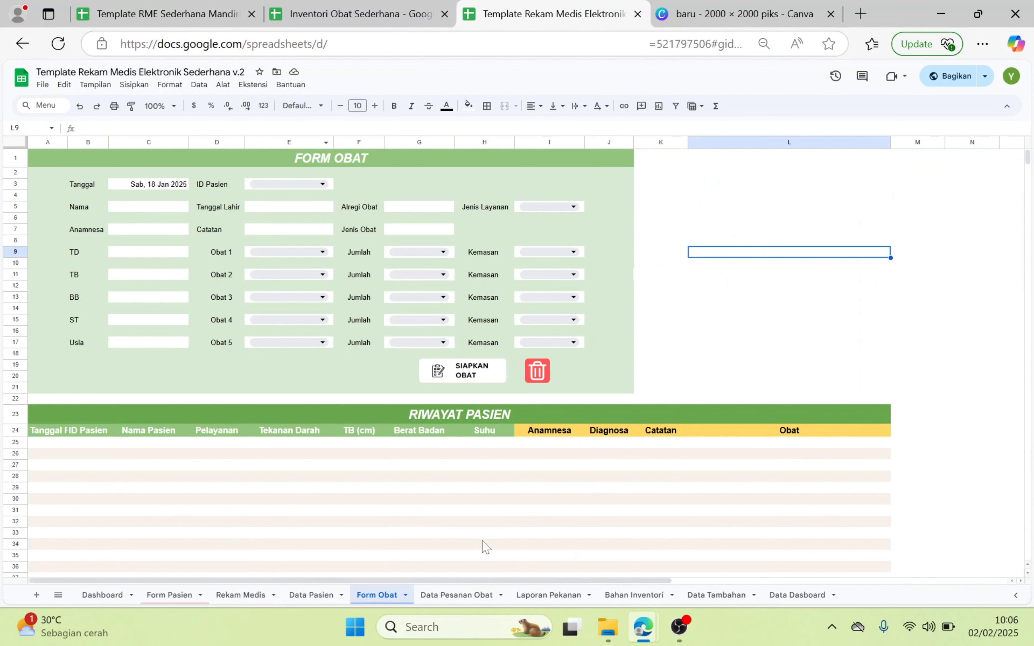
click(456, 595)
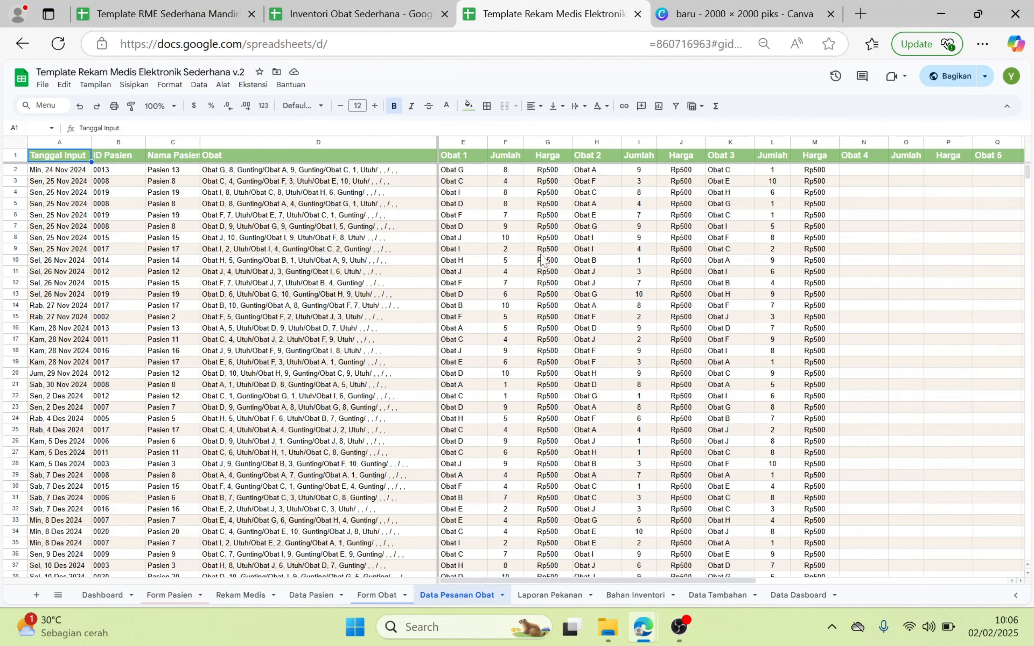
scroll(368, 316, right, 3)
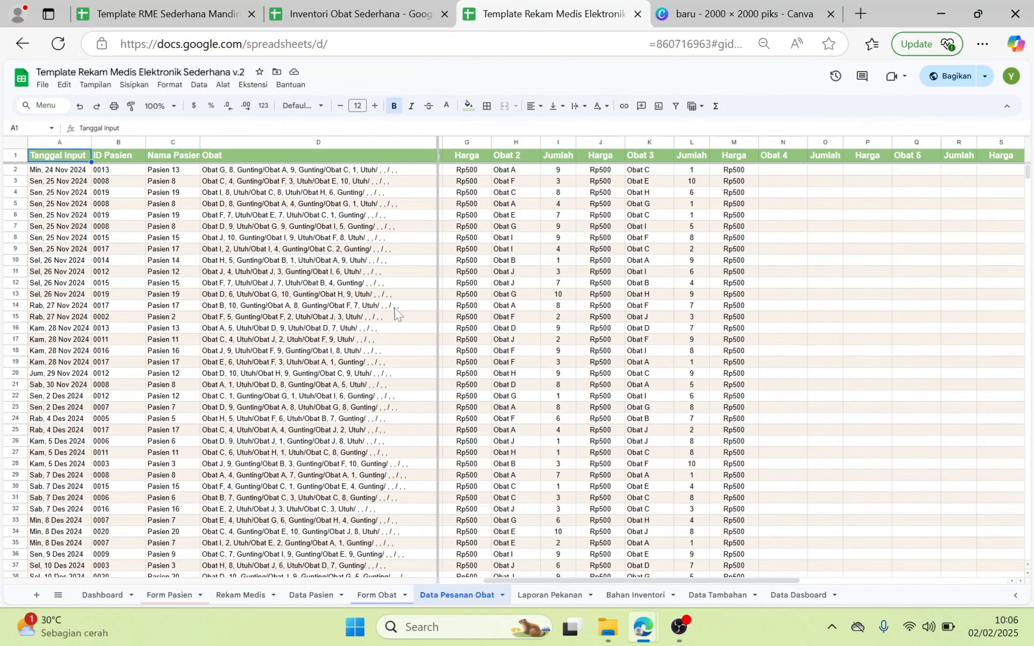
scroll(449, 312, right, 2)
scroll(463, 316, left, 5)
Step: Return to the Mandiri template and examine the medicine, quantity, price and total columns alongside the visit data in Rekam Medis
click(185, 4)
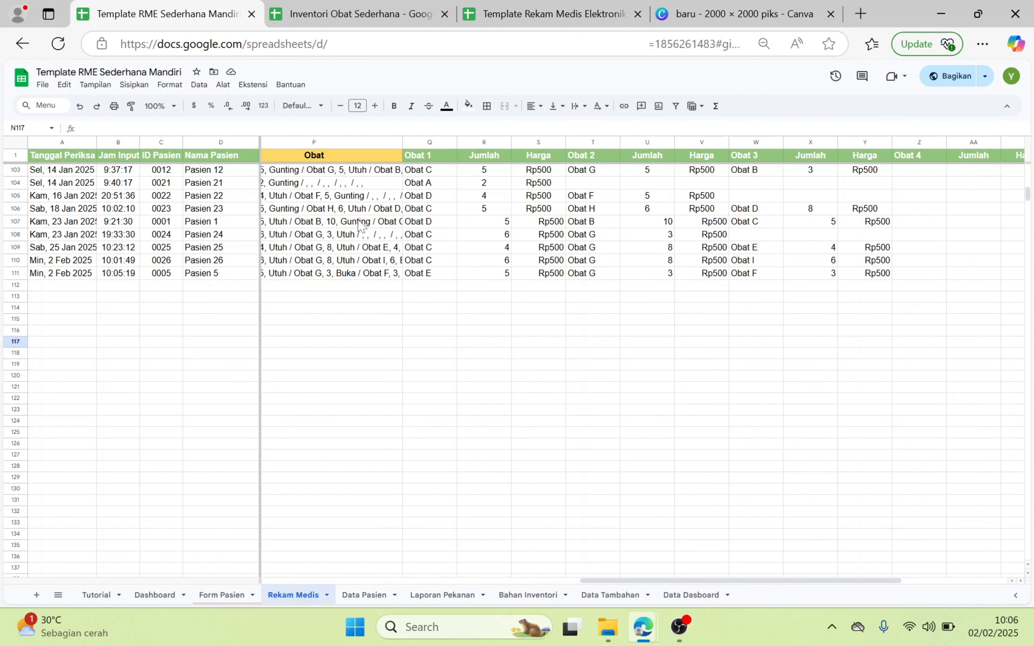
scroll(363, 225, left, 3)
scroll(362, 225, right, 3)
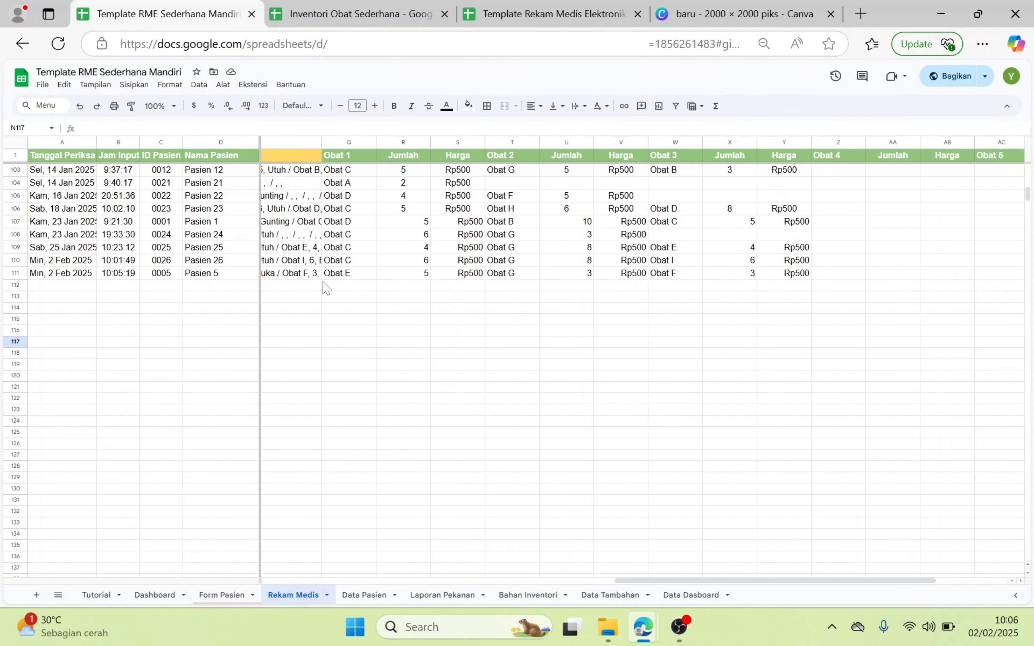
scroll(401, 288, right, 3)
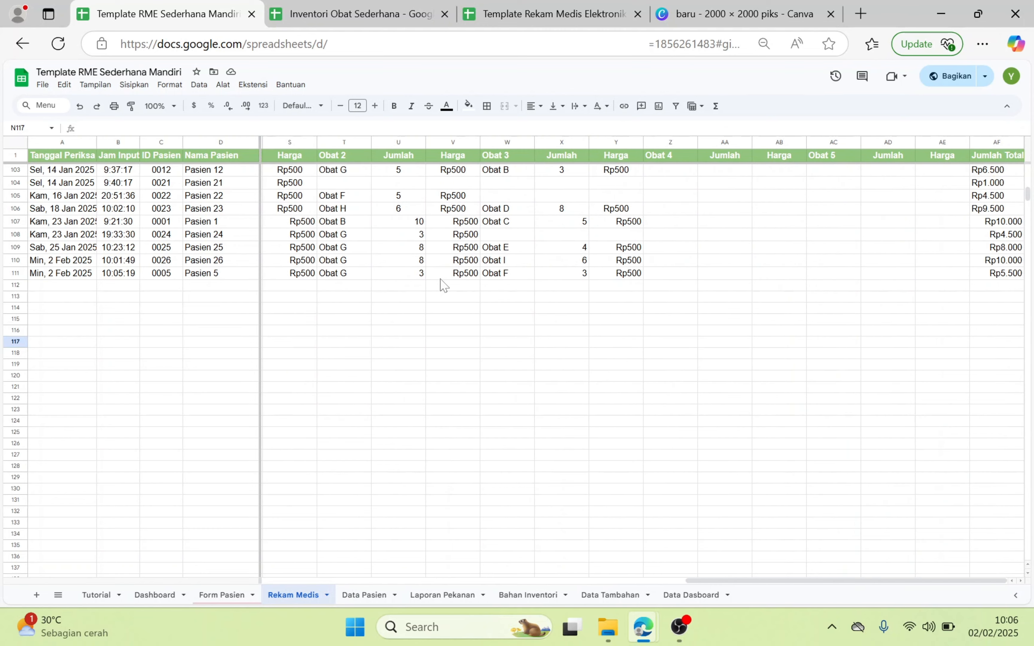
scroll(367, 318, left, 5)
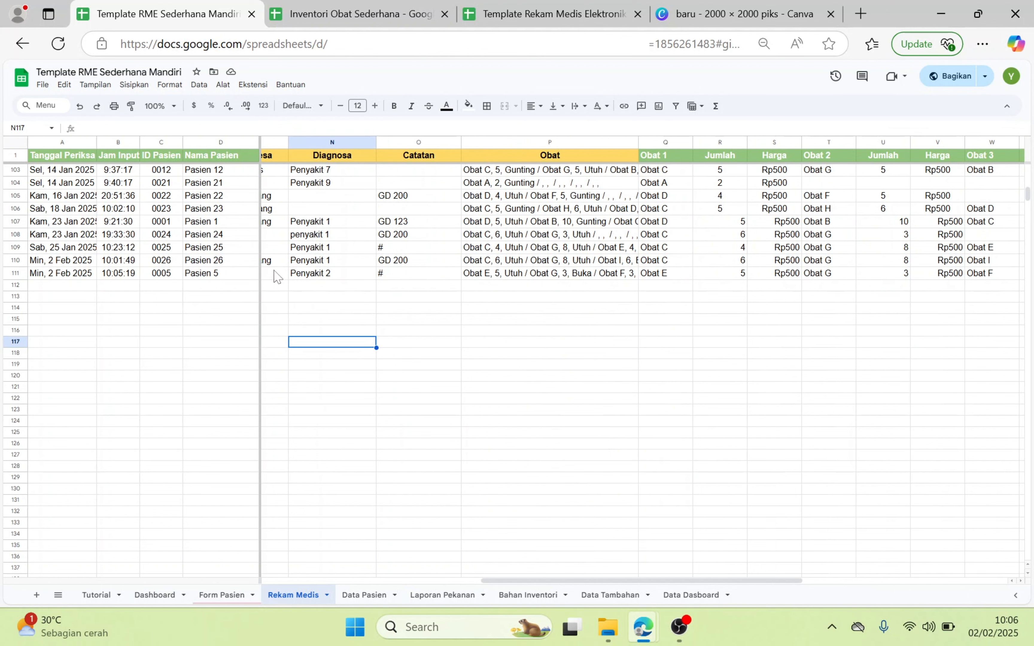
scroll(276, 276, left, 5)
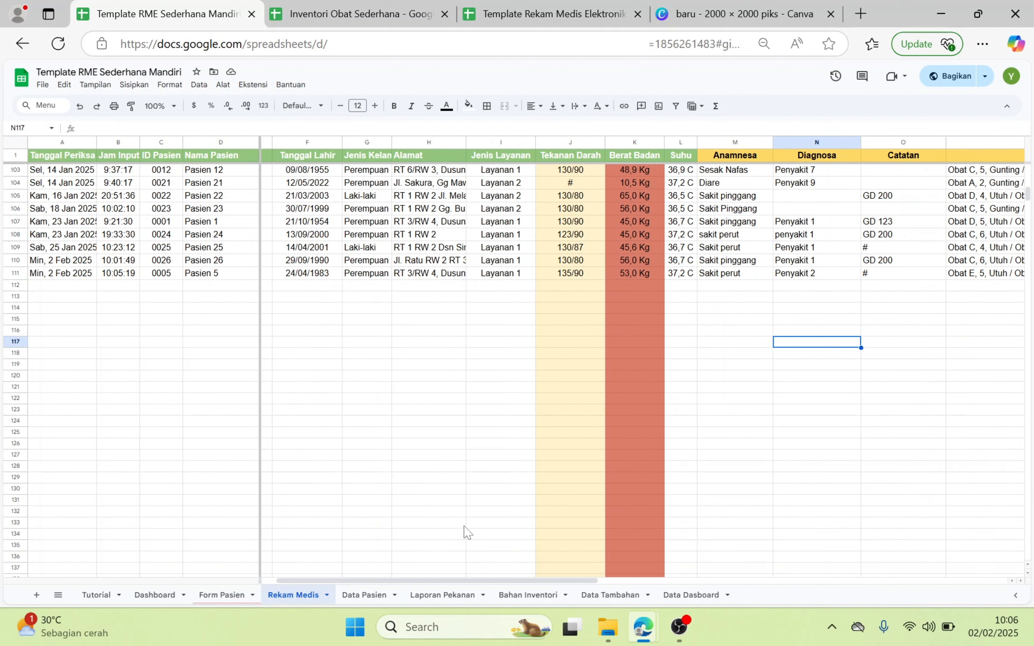
Step: Set the Laporan Pekanan report period from 8/12/2024 to 14/12/2024
click(435, 596)
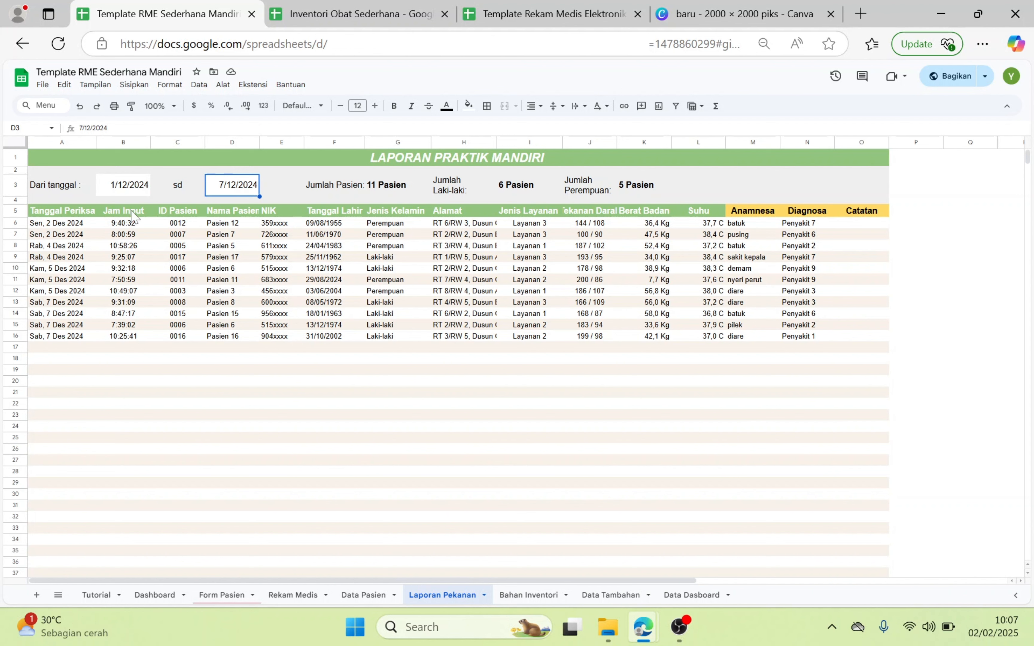
double_click(225, 188)
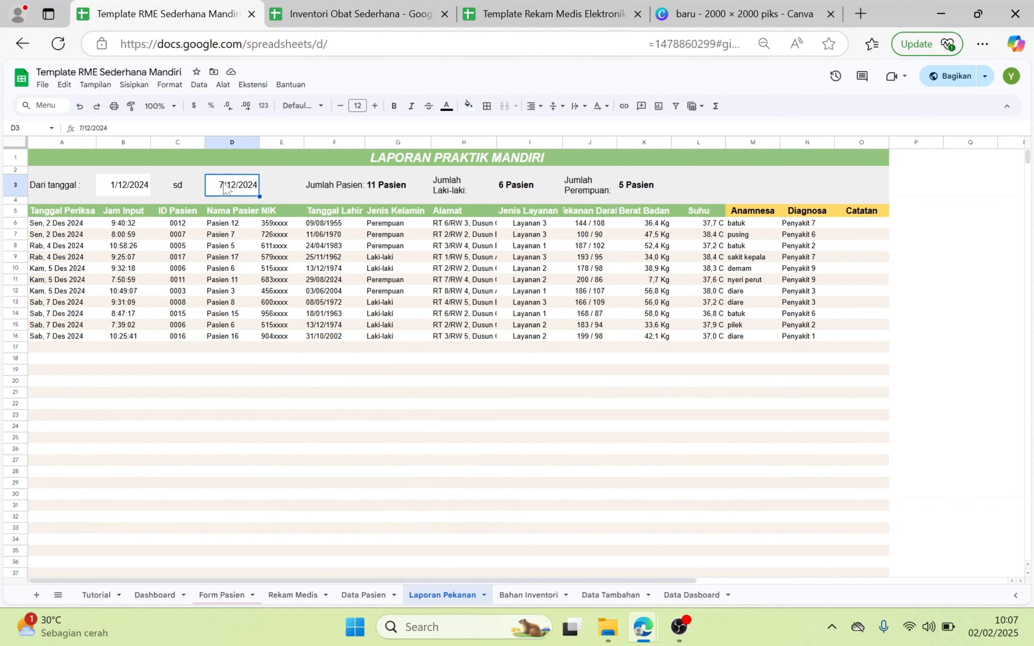
click(271, 255)
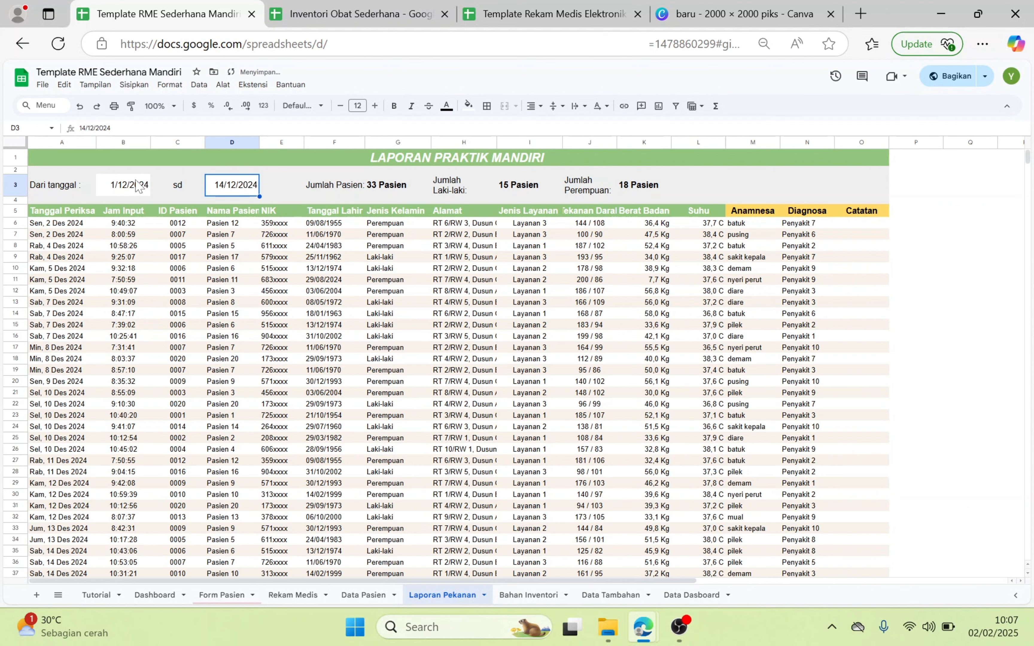
double_click(144, 189)
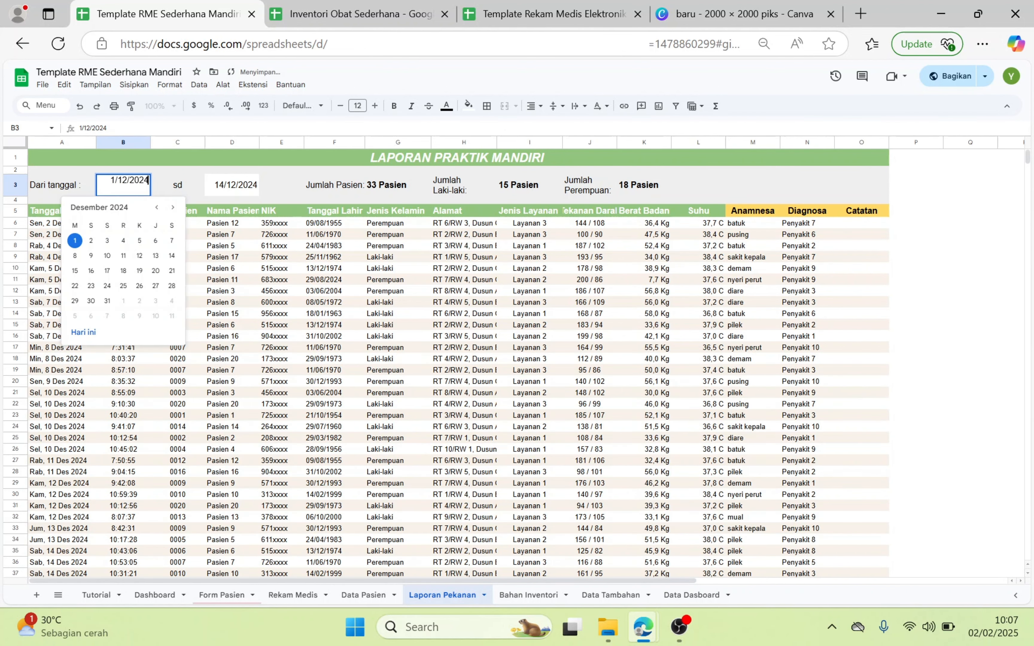
click(75, 255)
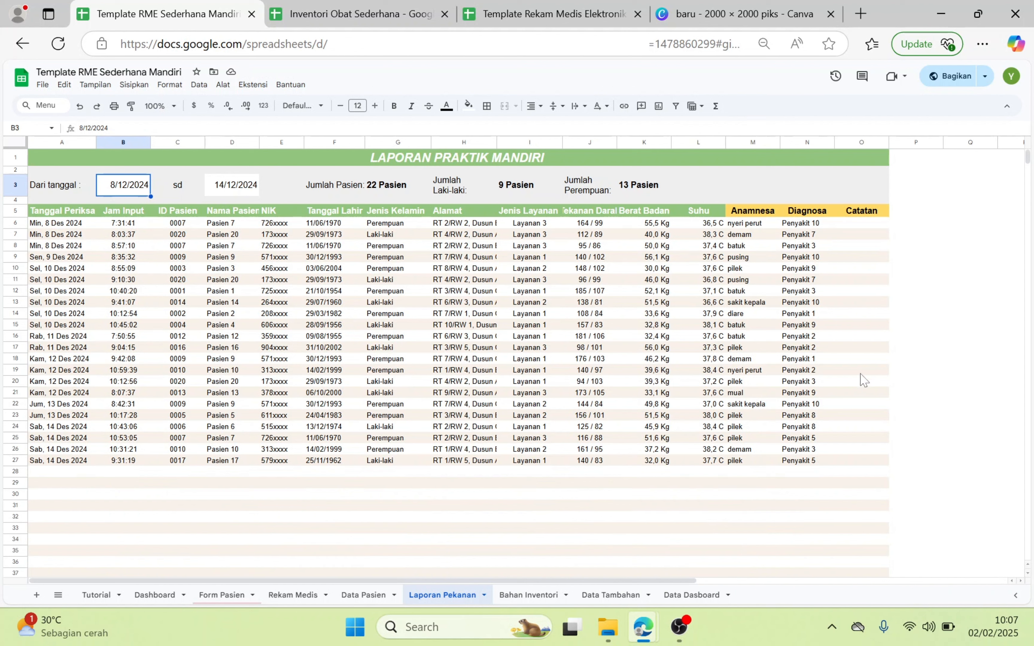
Step: Select the weekly report's patient rows A6:N27 to review the data range, and return to its first cell
click(53, 223)
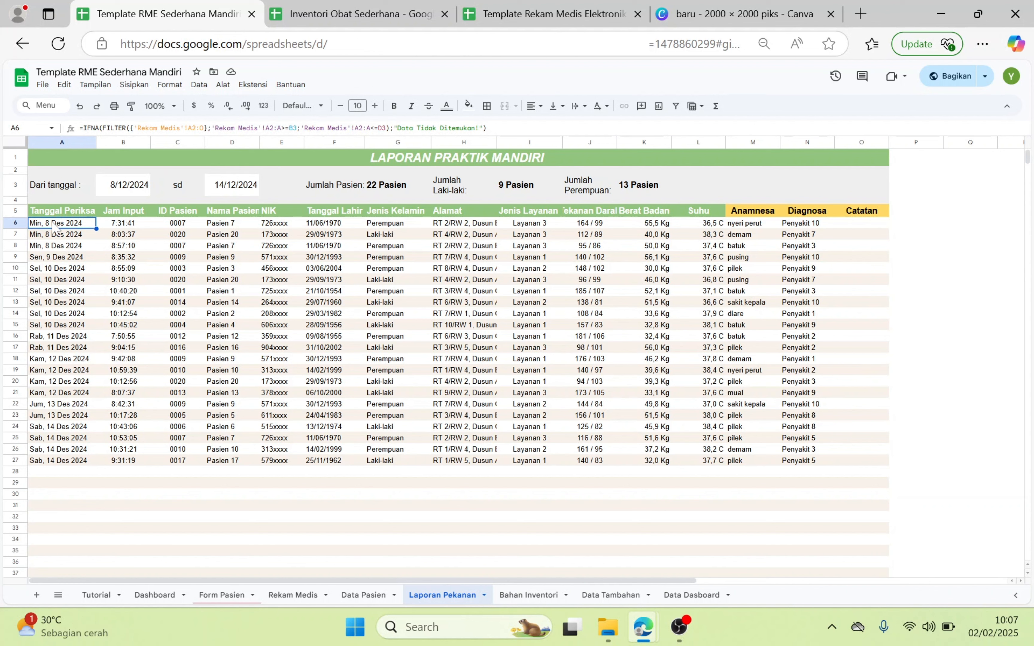
shift+click(813, 462)
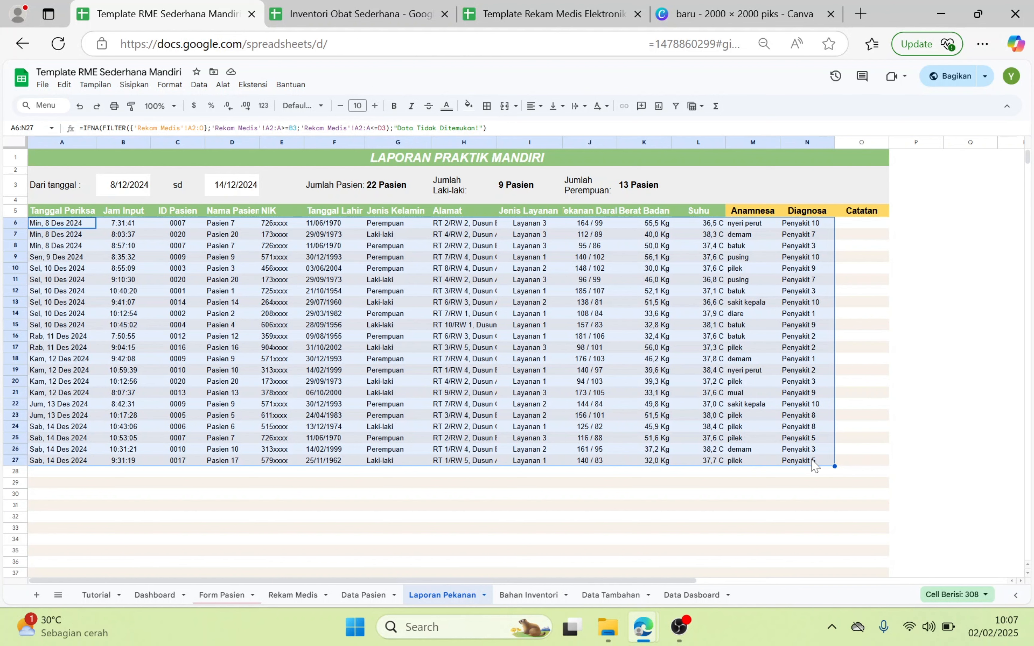
click(668, 499)
click(48, 226)
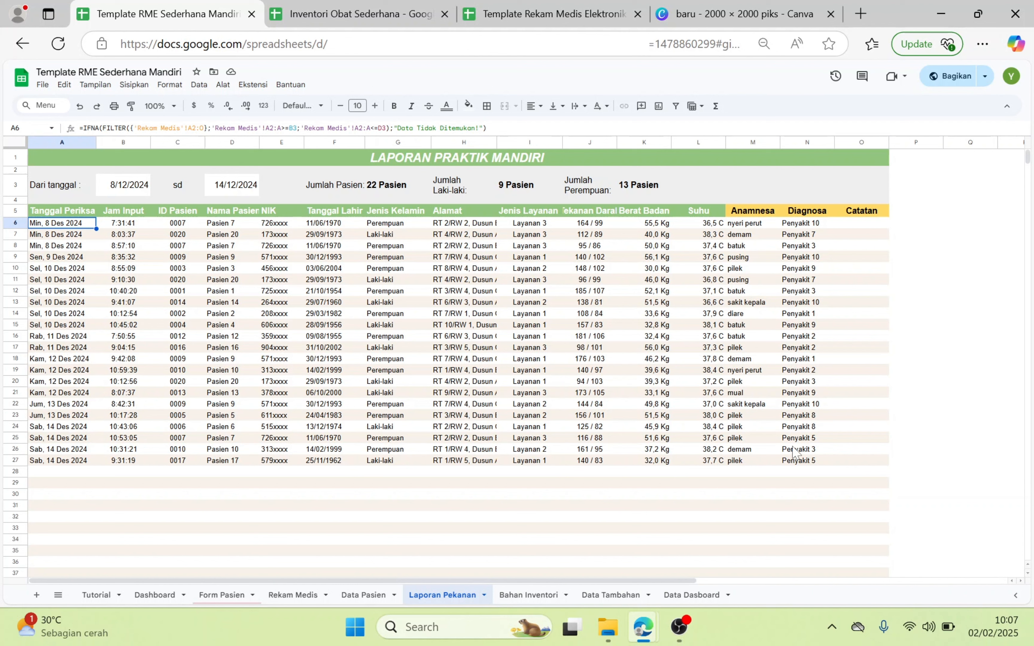
Step: Clear the Cek Obat Keluar list in the Bahan Inventori sheet and look up the outgoing medicines for 25/11/2024
click(538, 593)
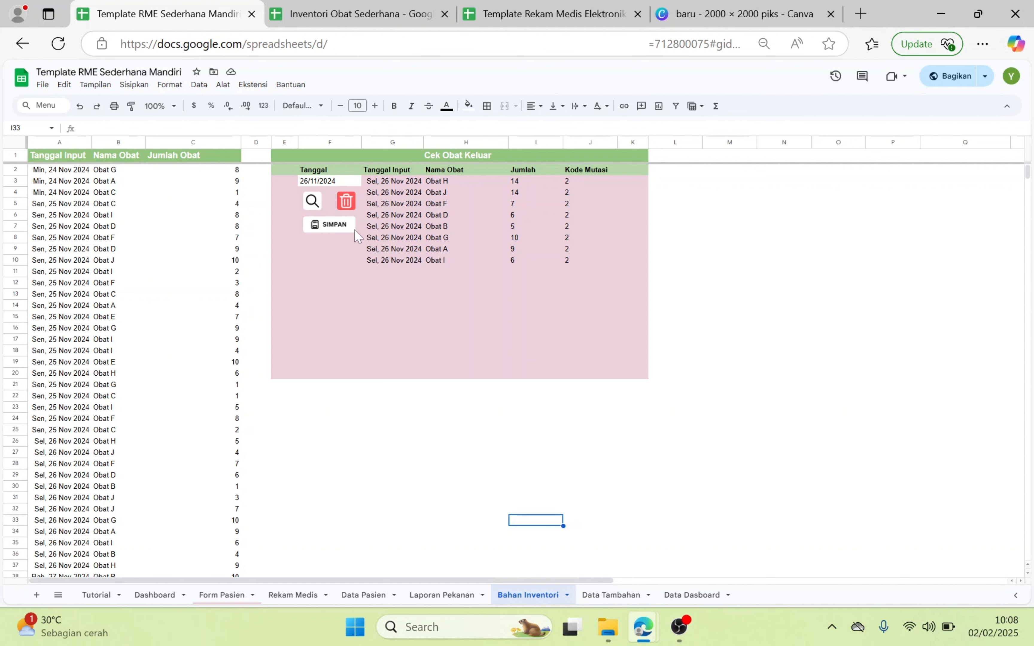
click(347, 201)
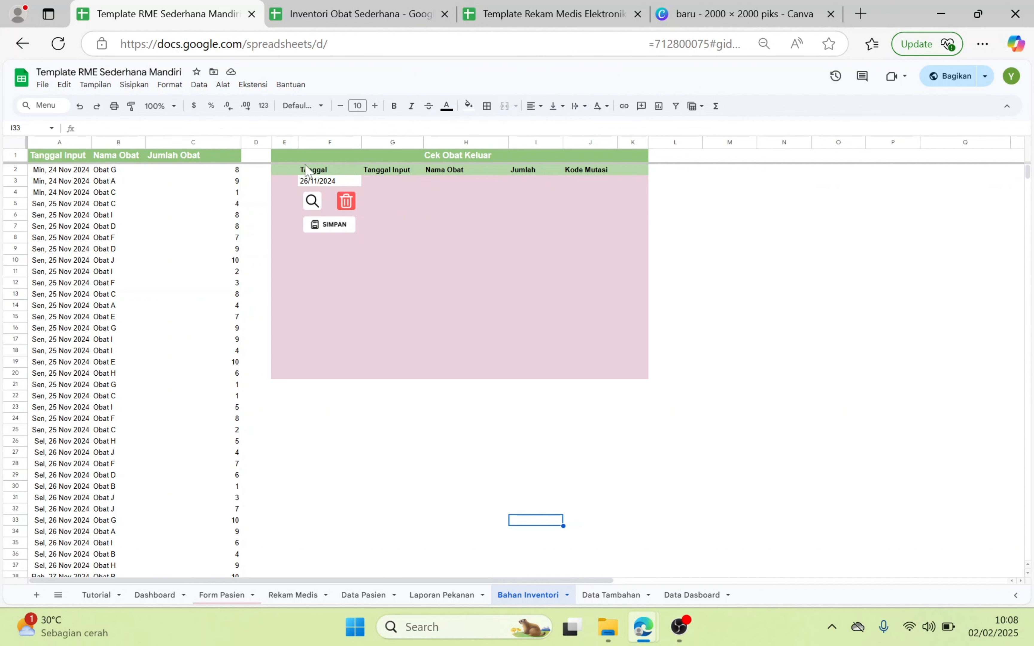
double_click(318, 181)
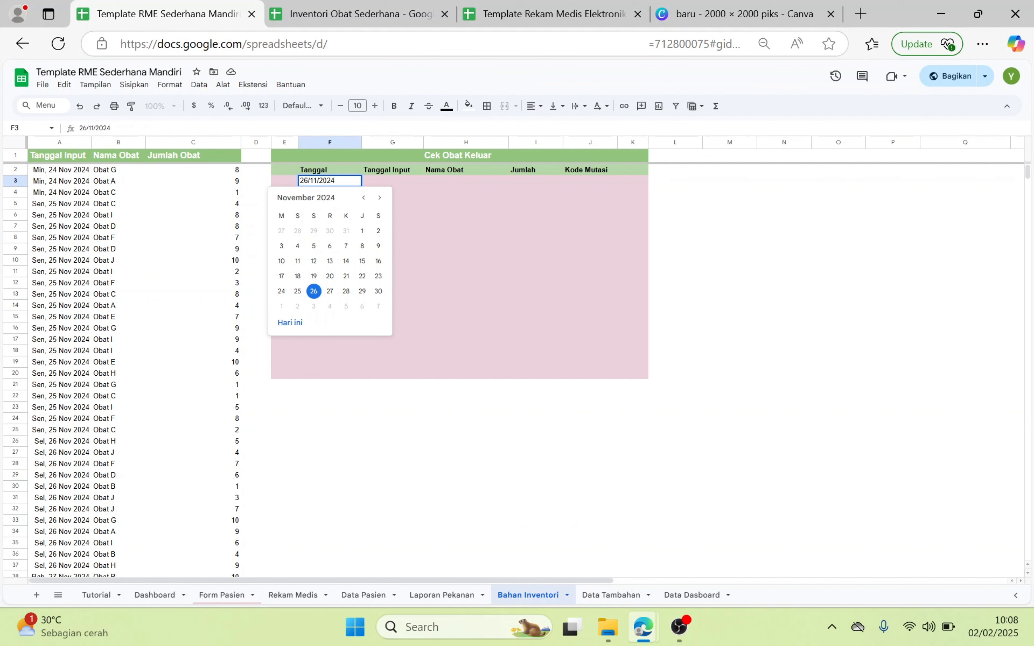
click(298, 291)
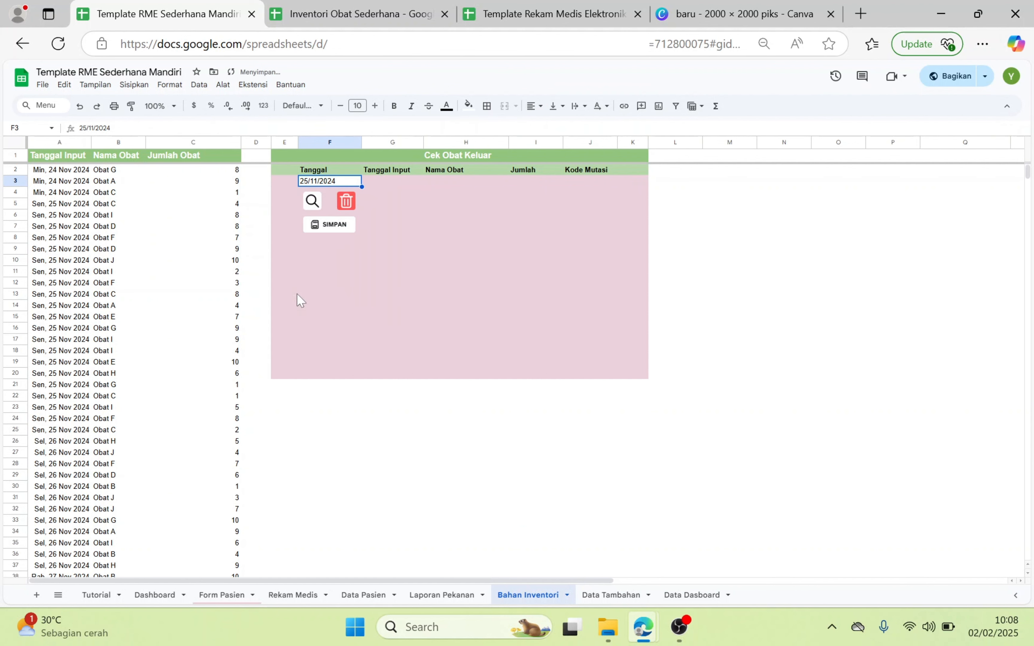
click(313, 200)
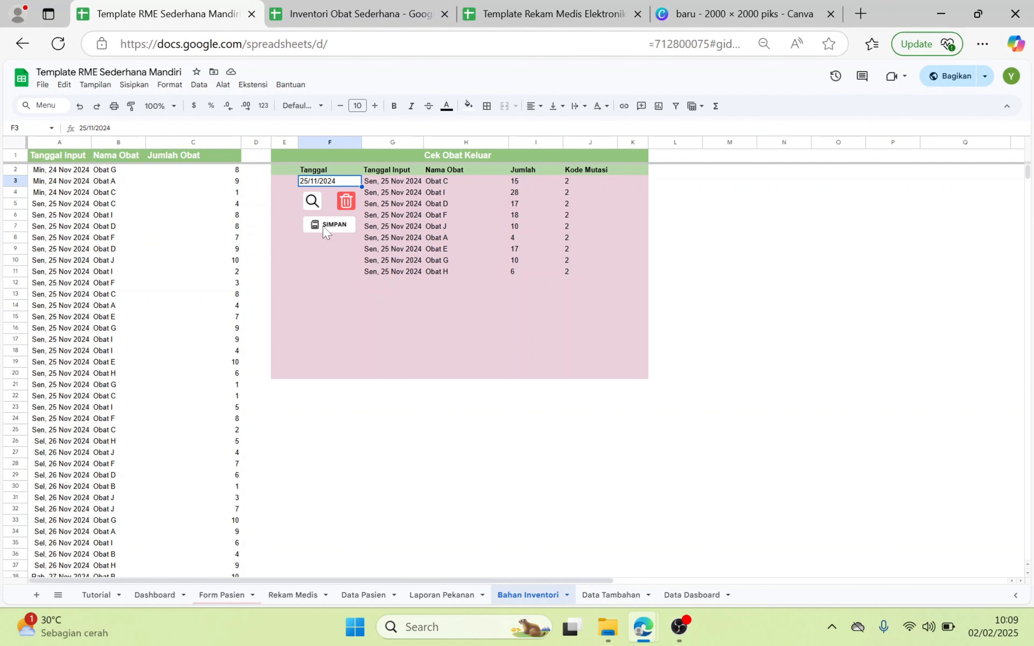
Step: Switch to the Inventori Obat Sederhana spreadsheet and examine the low-stock medicines on its Dashboard and the Part Master list
click(349, 17)
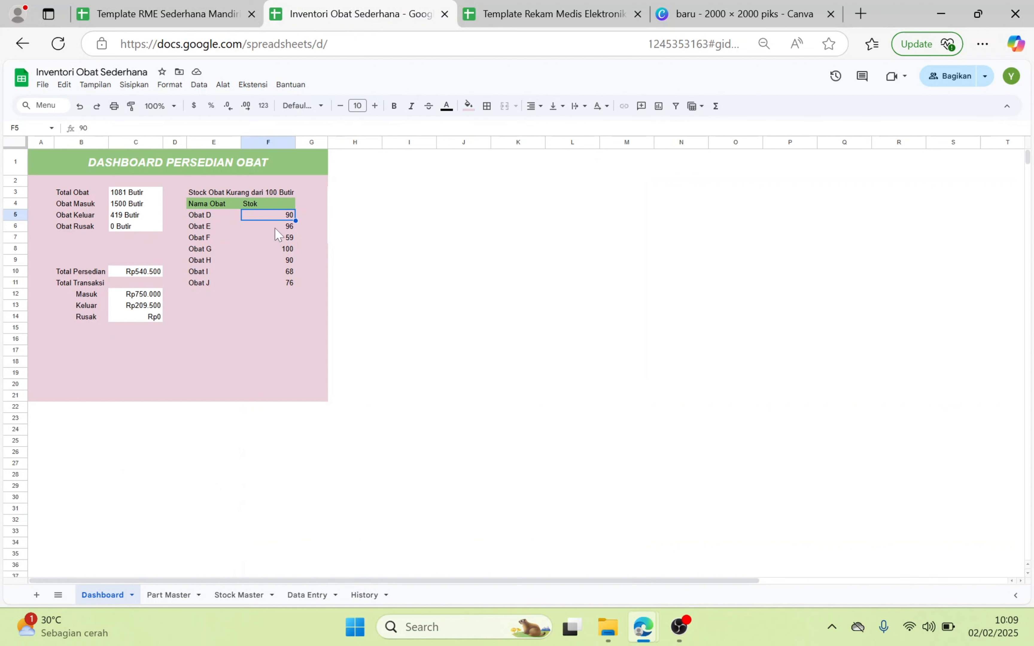
key(Down)
key(Down)
key(Down)
key(Down)
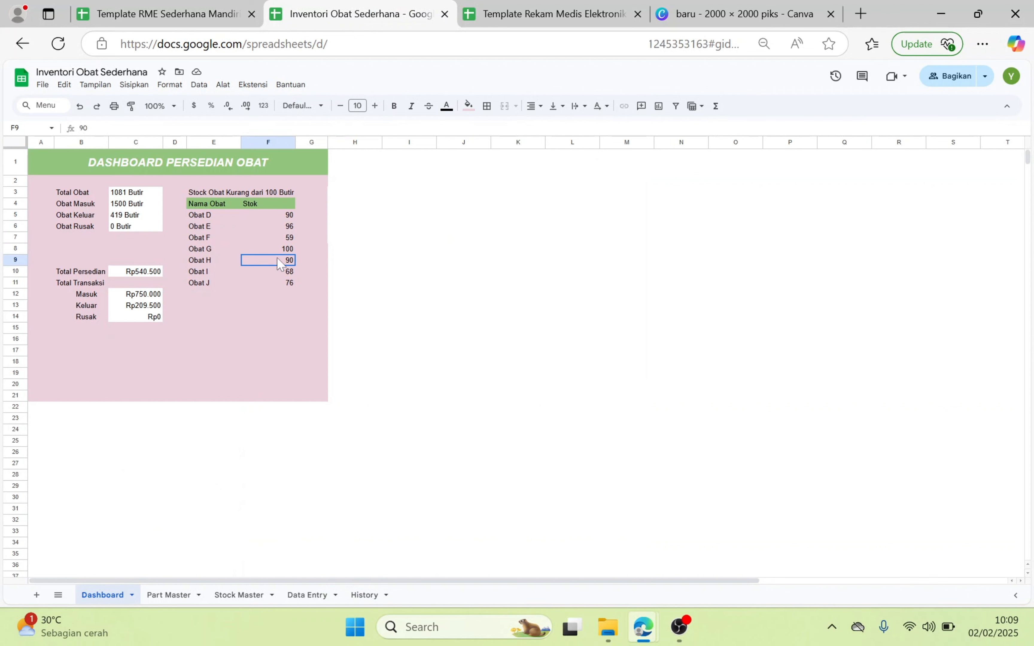
click(276, 281)
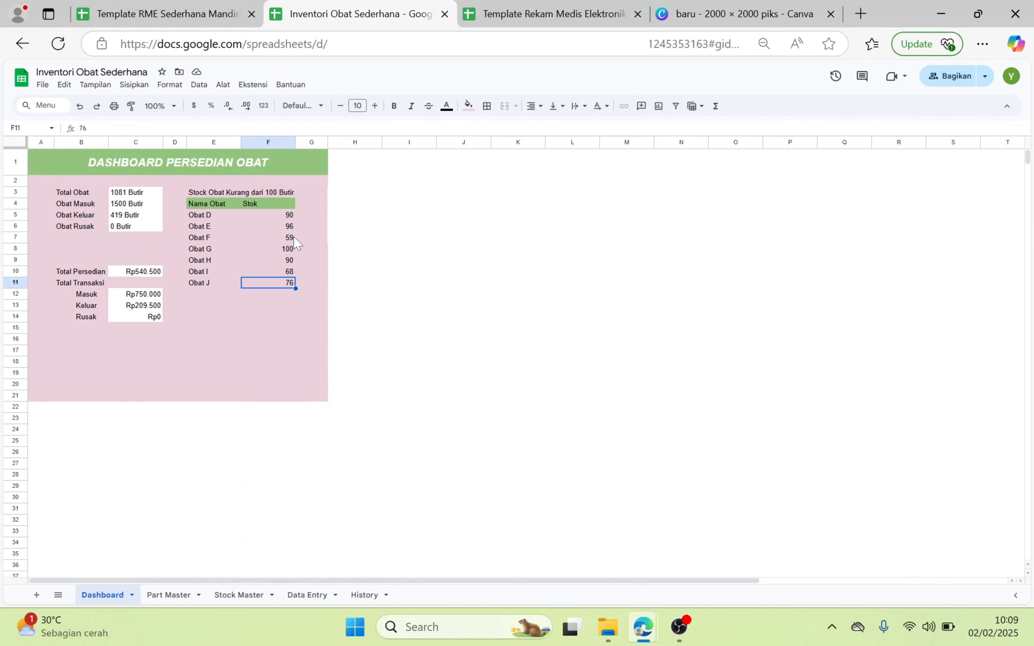
click(183, 596)
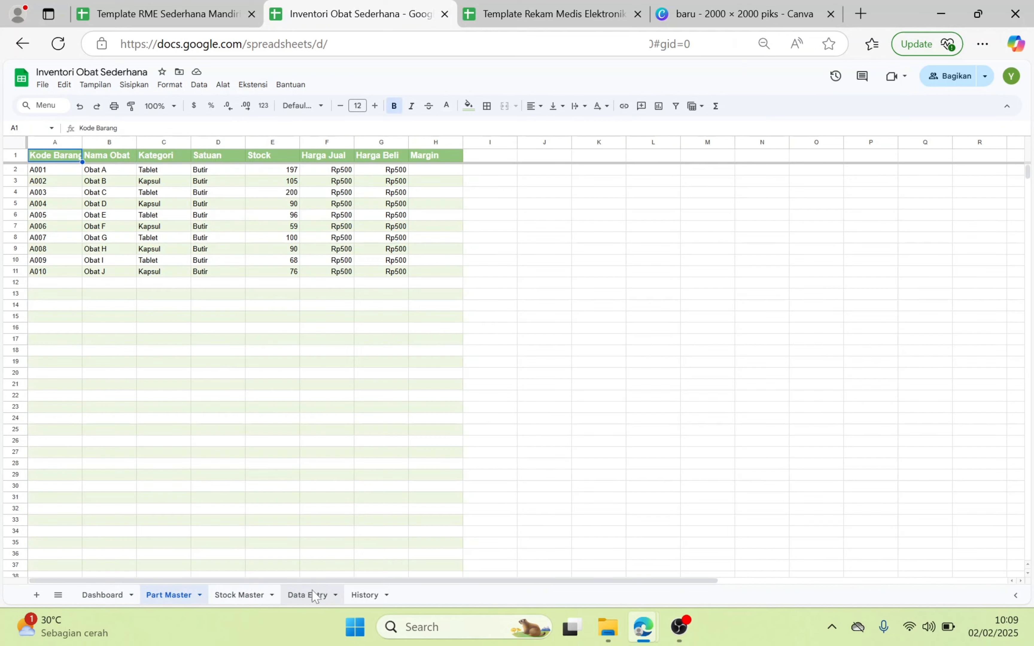
Step: Delete the 26 Nov 2024 outgoing medicine entries in A43:H50 of the Data Entry sheet
click(316, 596)
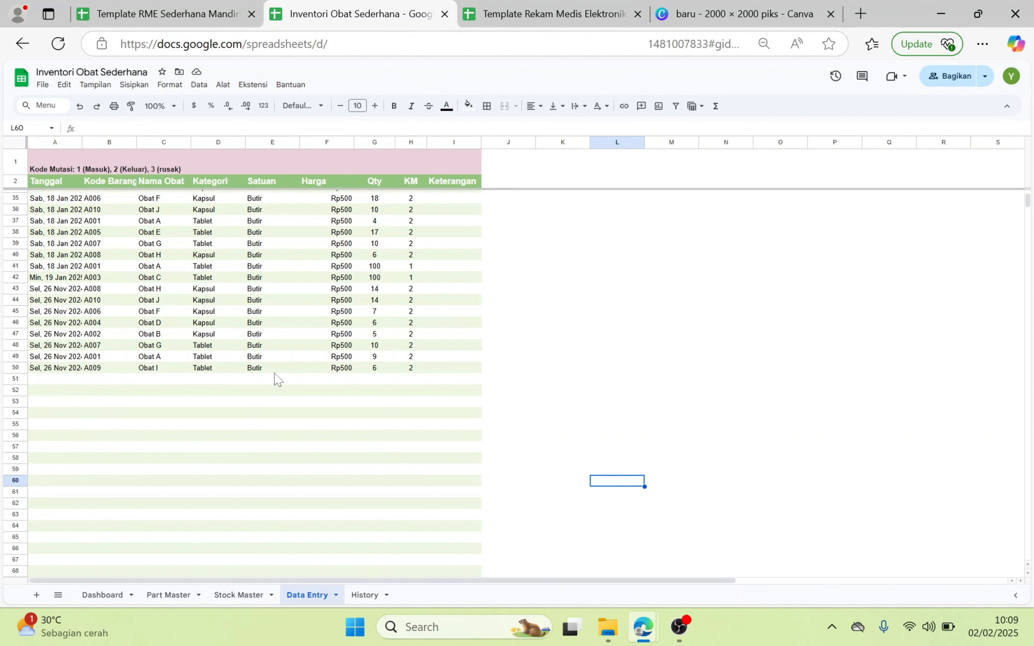
click(49, 290)
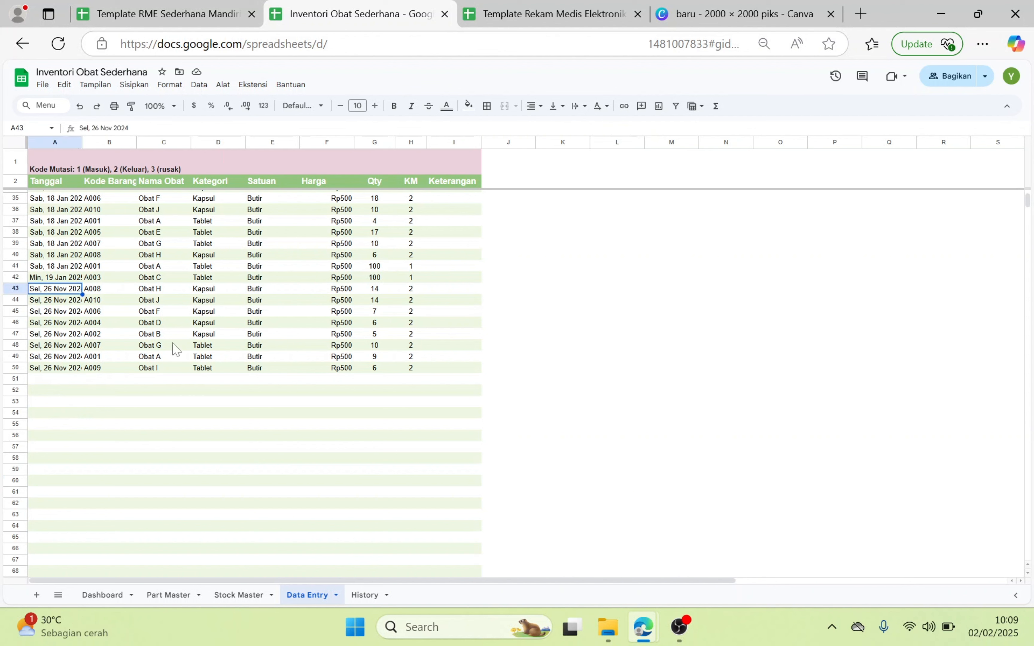
shift+click(413, 370)
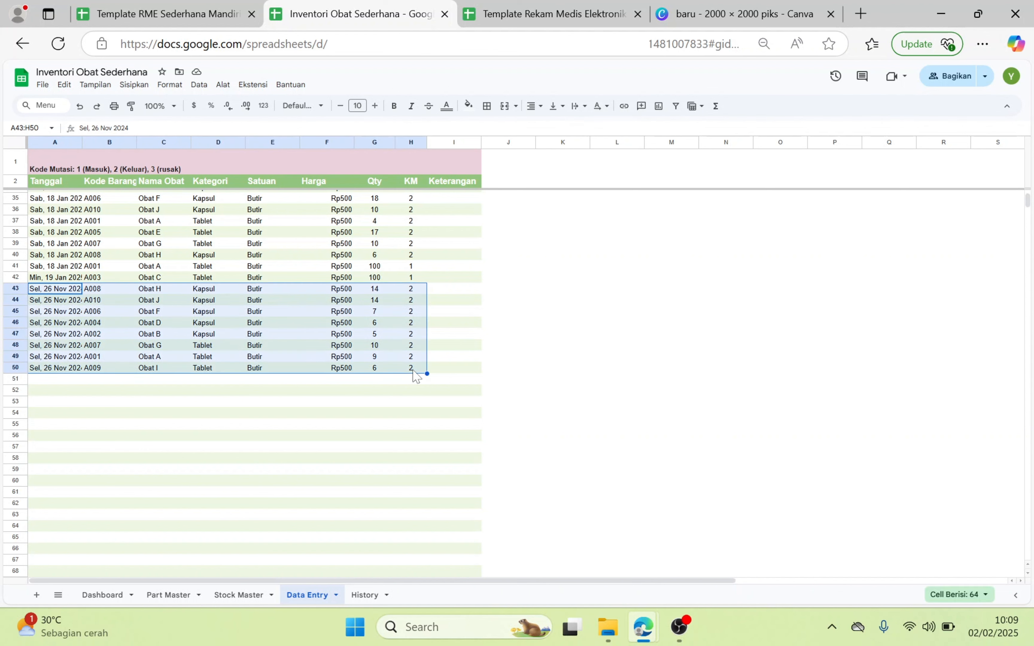
key(Delete)
click(603, 335)
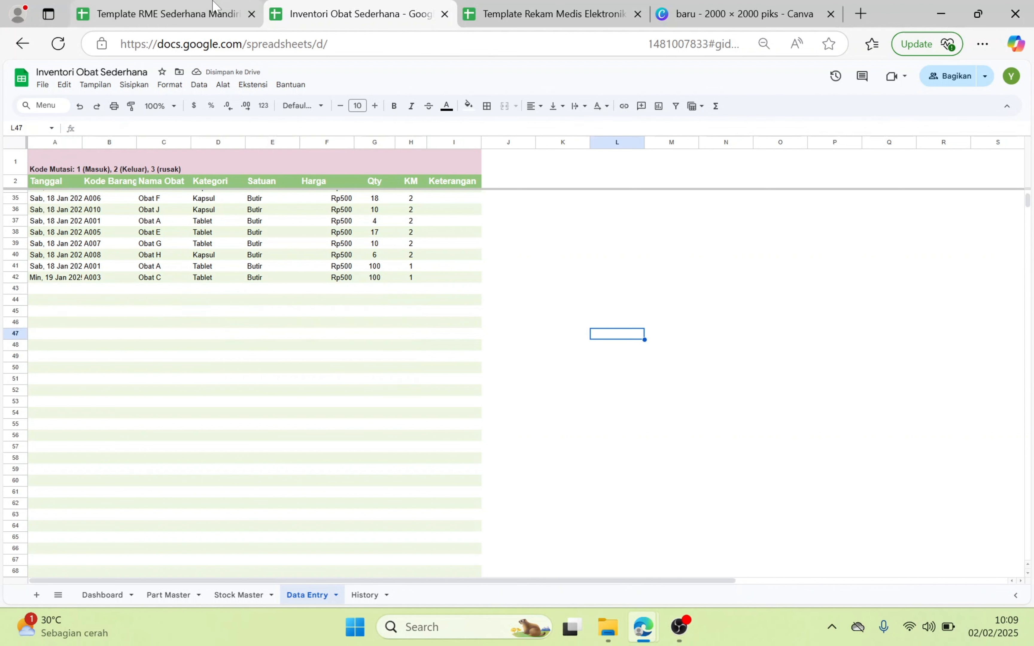
Step: Save the 25/11/2024 outgoing medicines from Bahan Inventori to Inventori Obat Sederhana and compare the new Data Entry rows with the source list
click(191, 6)
click(335, 233)
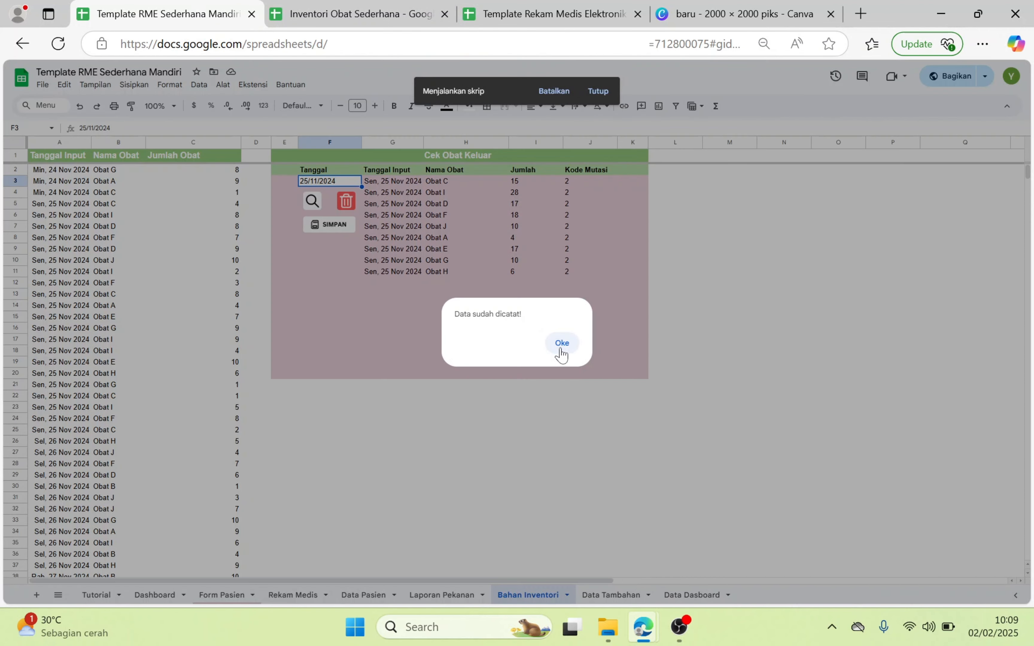
click(561, 343)
click(371, 15)
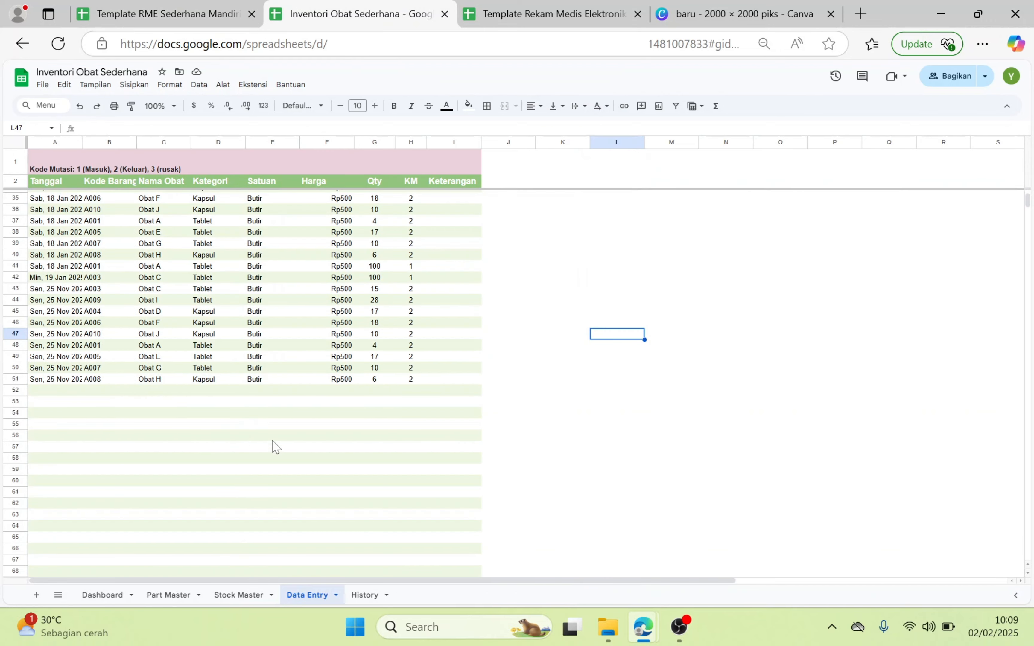
scroll(274, 428, up, 3)
click(163, 14)
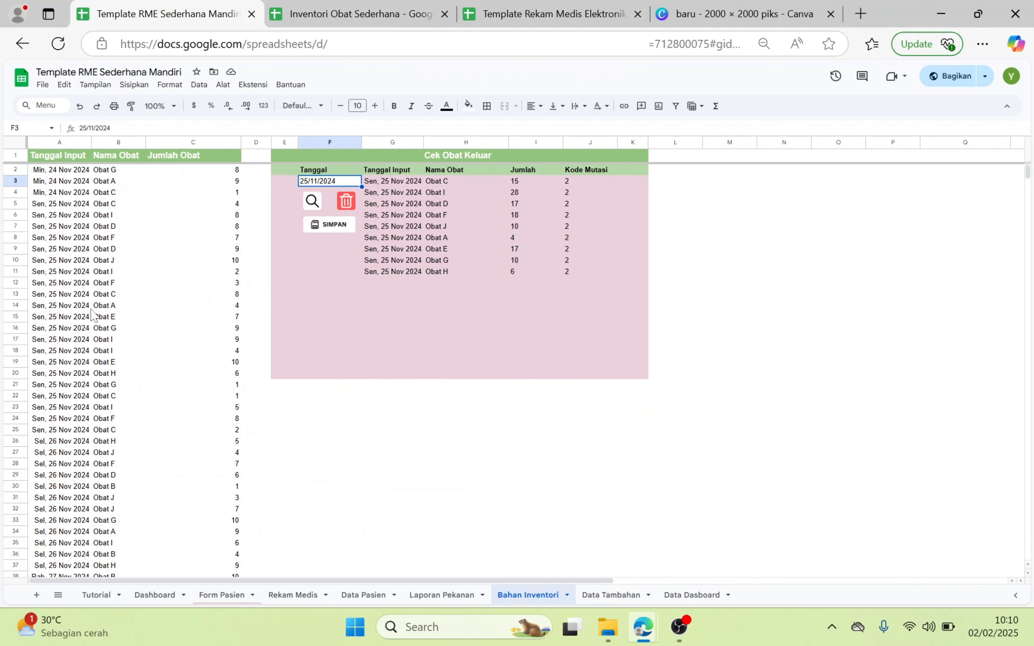
click(354, 14)
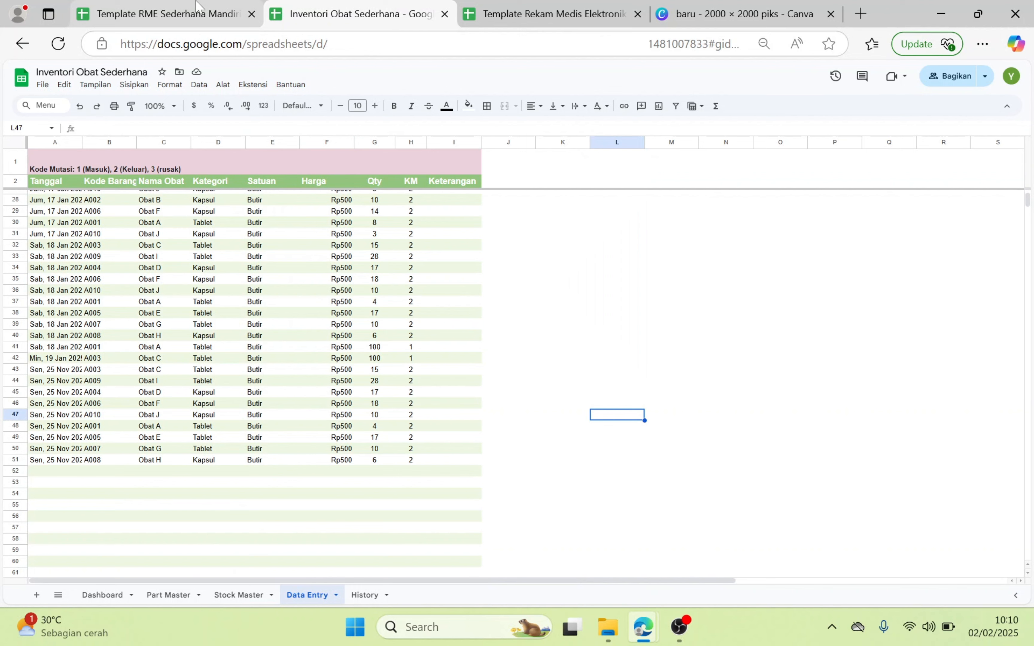
click(203, 6)
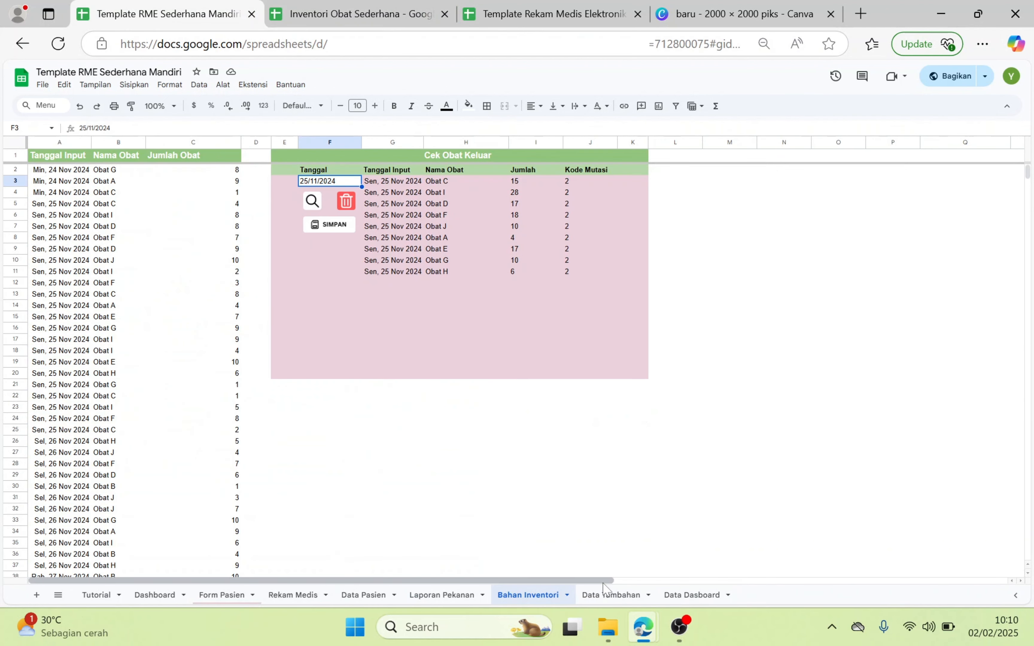
Step: Review the reference lists in the Data Tambahan sheet and the Obat 1 medicine choices they supply in Form Pasien
click(612, 595)
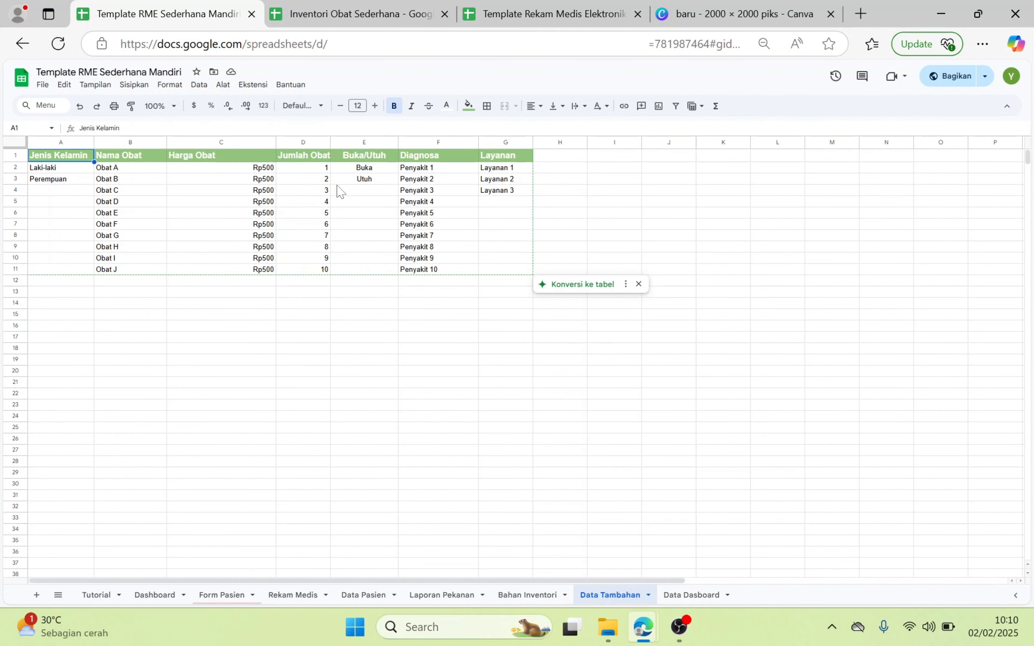
click(234, 595)
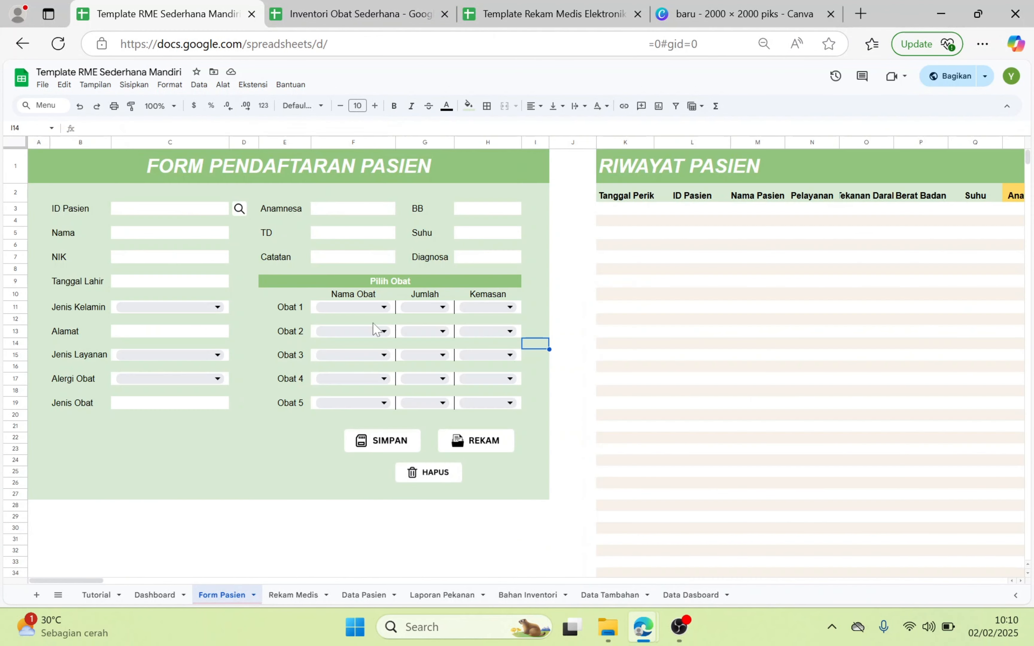
click(383, 307)
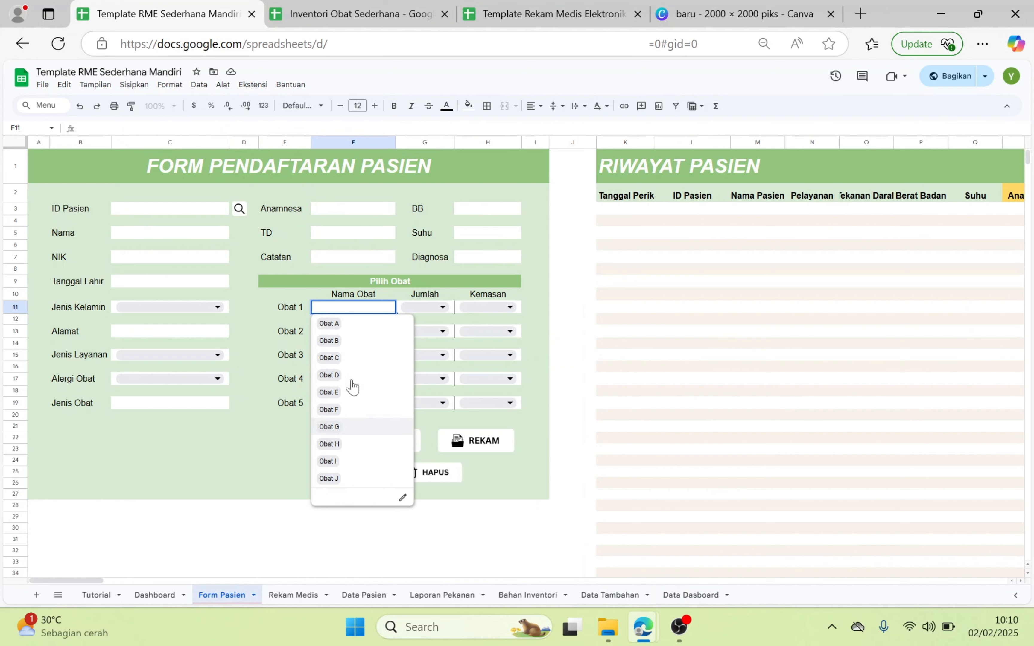
click(245, 429)
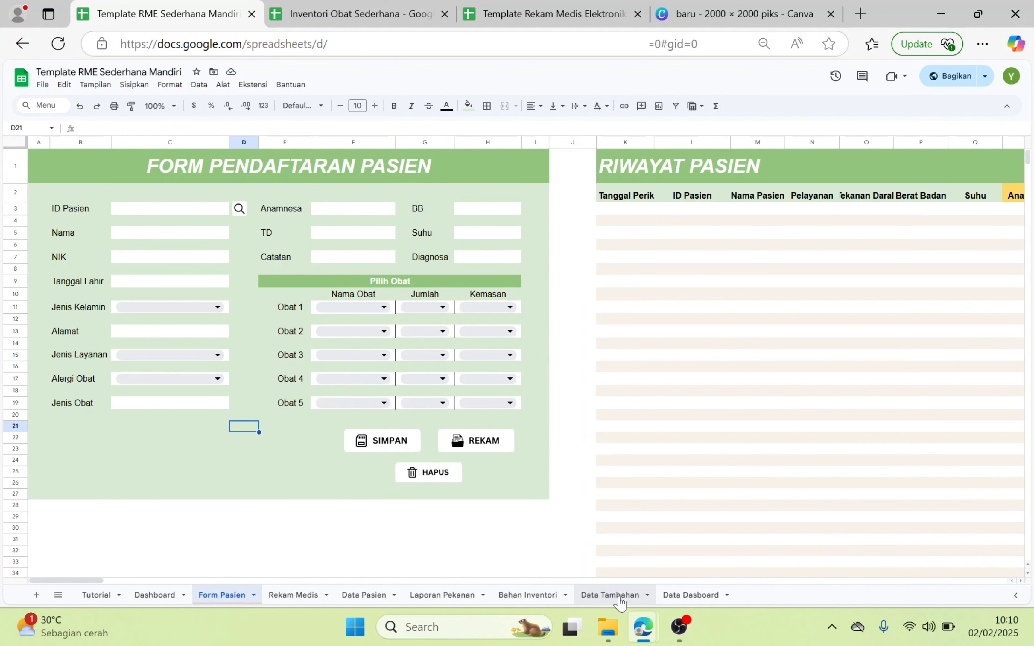
click(615, 596)
Step: Review the Data Dasboard sheet, and set the end date of Cek Pasien Pekanan on the Dashboard to 31/12/2024
click(679, 596)
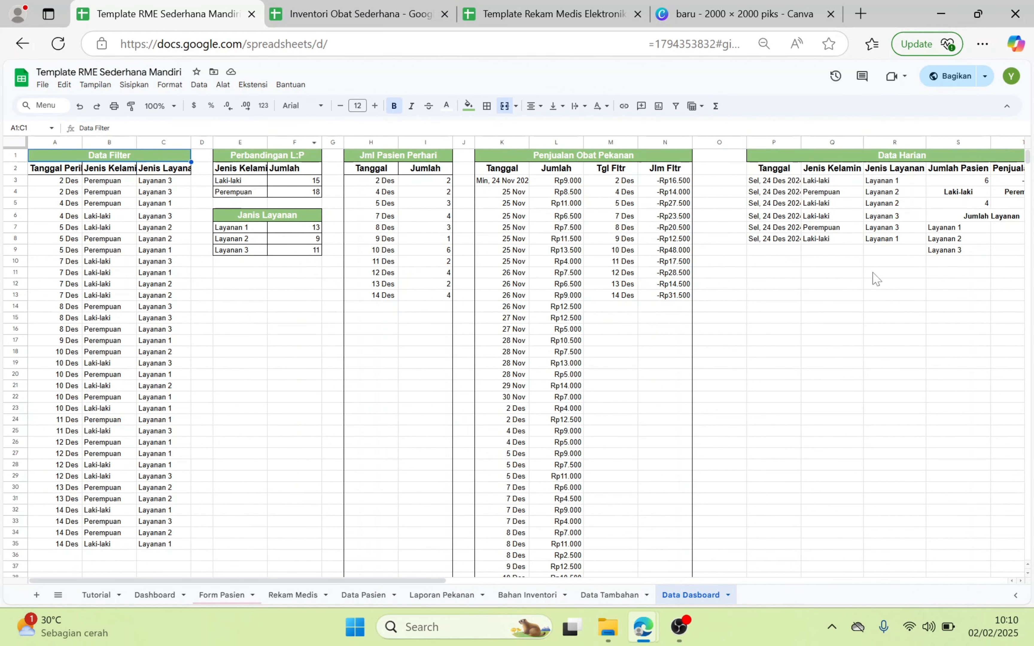
click(147, 596)
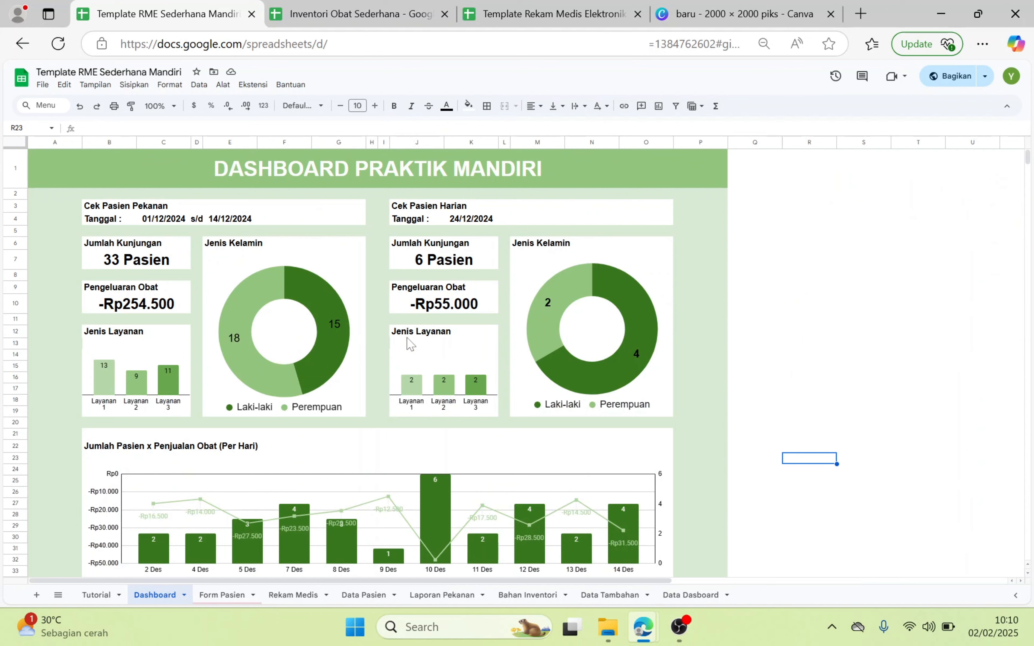
scroll(406, 346, down, 2)
scroll(406, 348, up, 2)
double_click(226, 220)
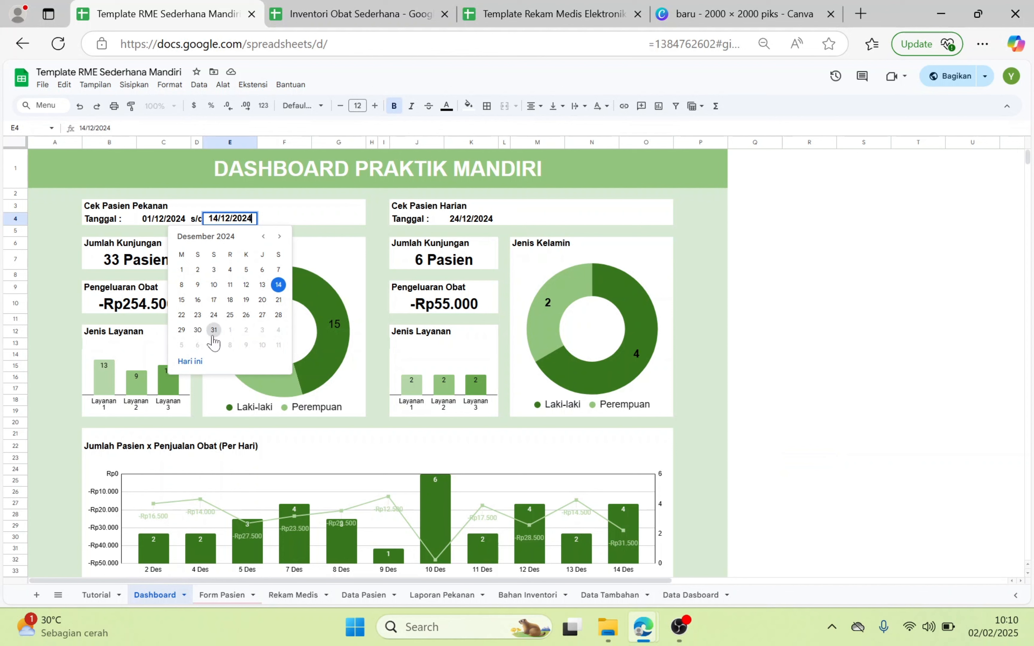
click(213, 330)
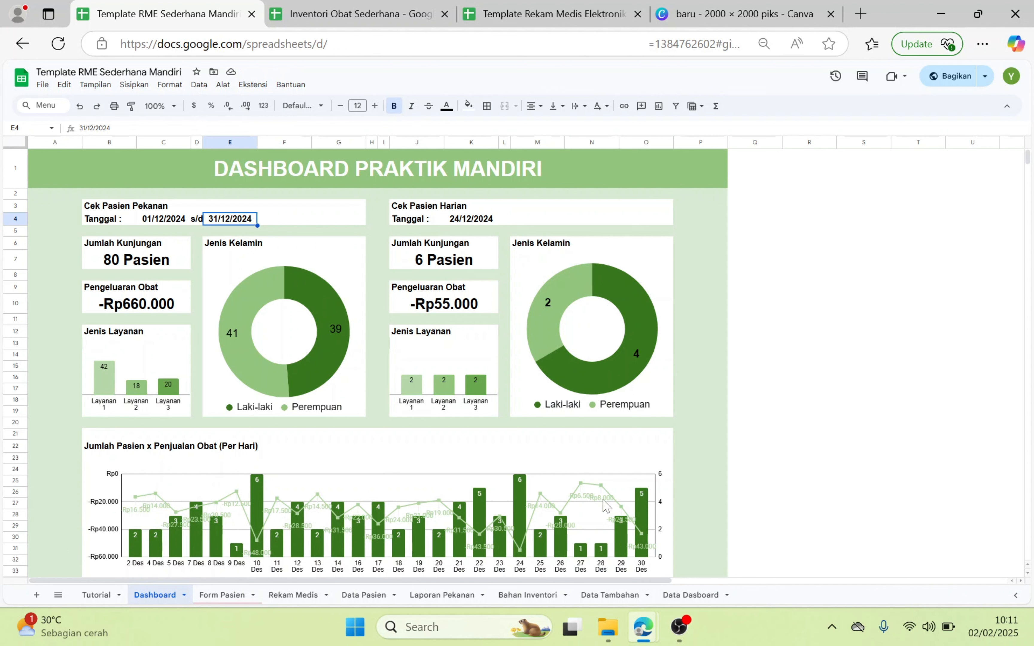
click(112, 393)
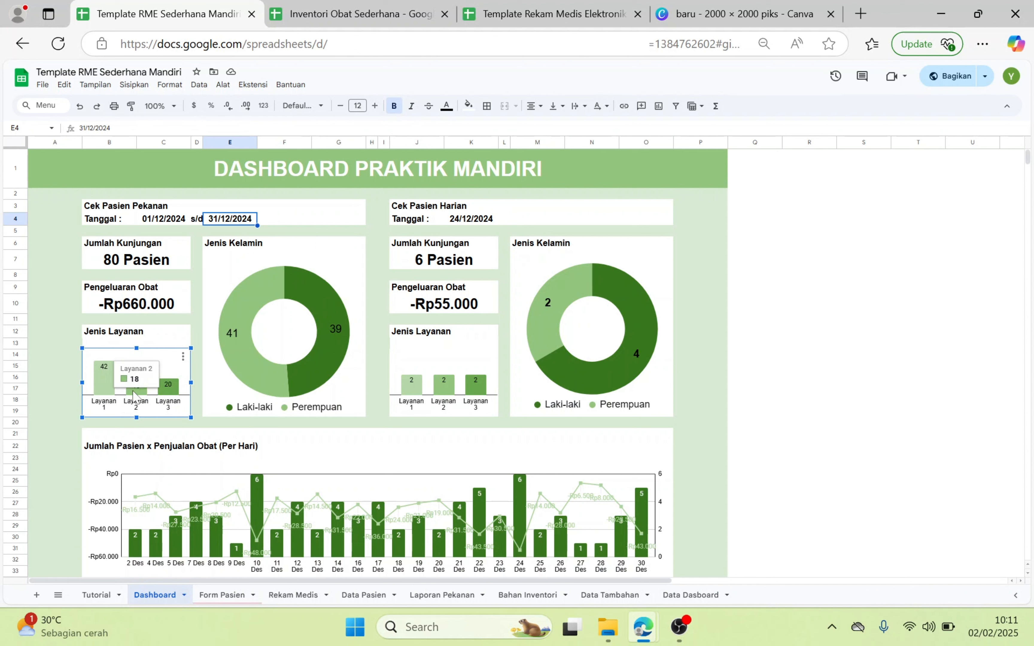
click(65, 367)
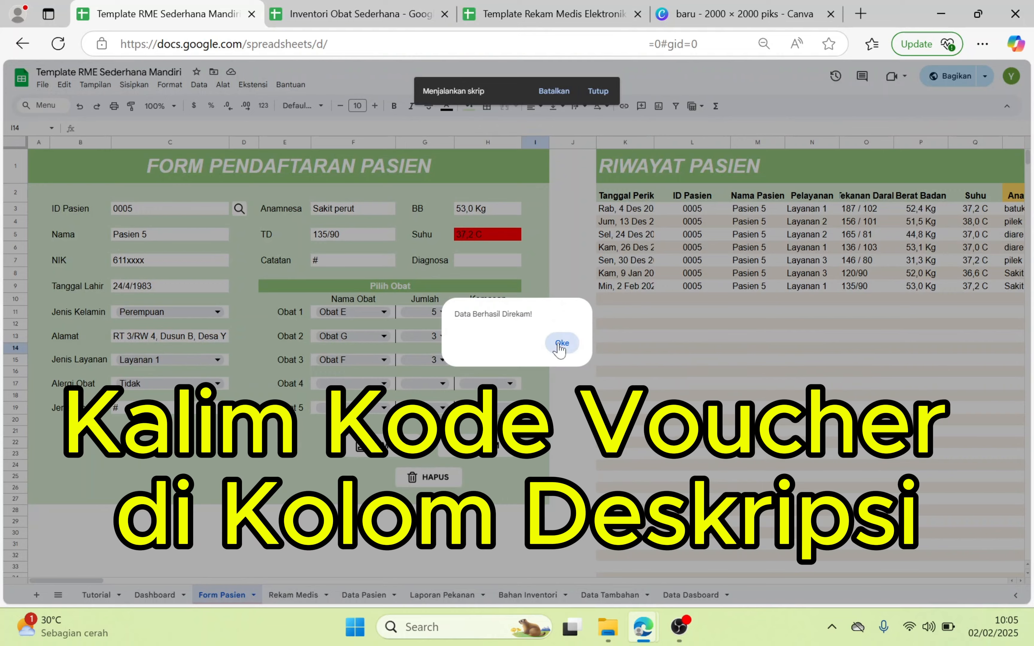
Step: Dismiss the recording message, check the new entry in Rekam Medis, and consult the template comparison diagram in Canva before returning to Form Pasien
click(561, 348)
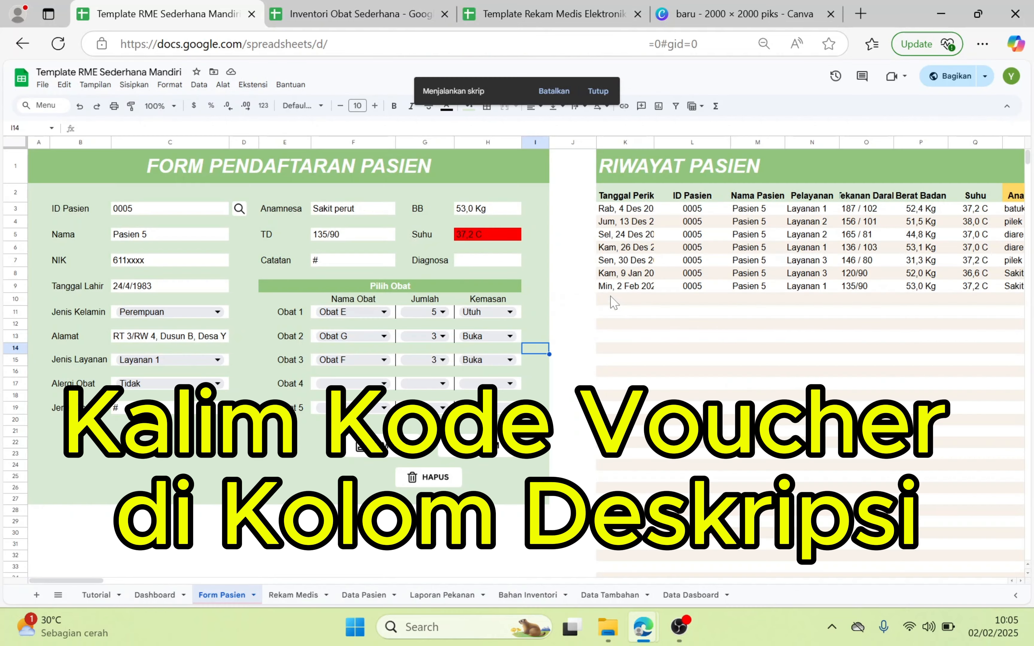
click(308, 596)
click(205, 276)
click(222, 595)
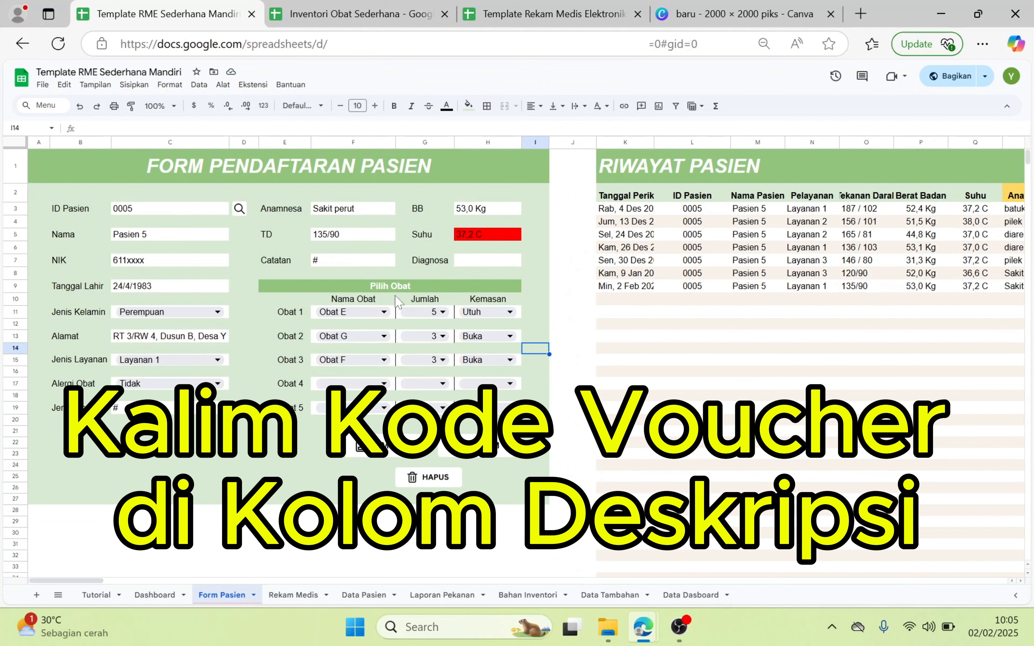
click(675, 18)
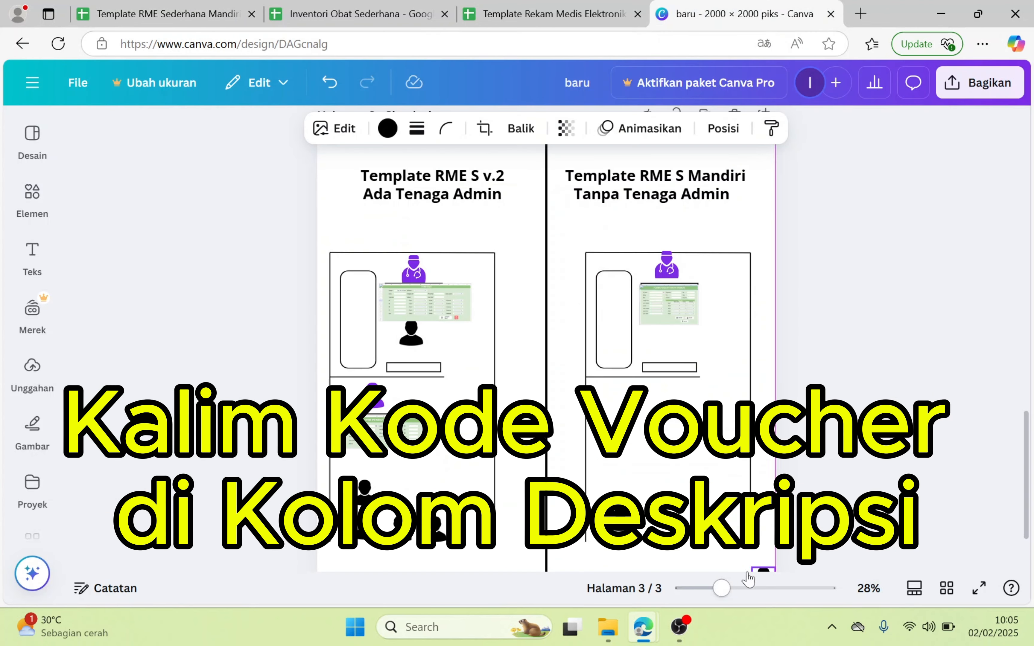
click(159, 6)
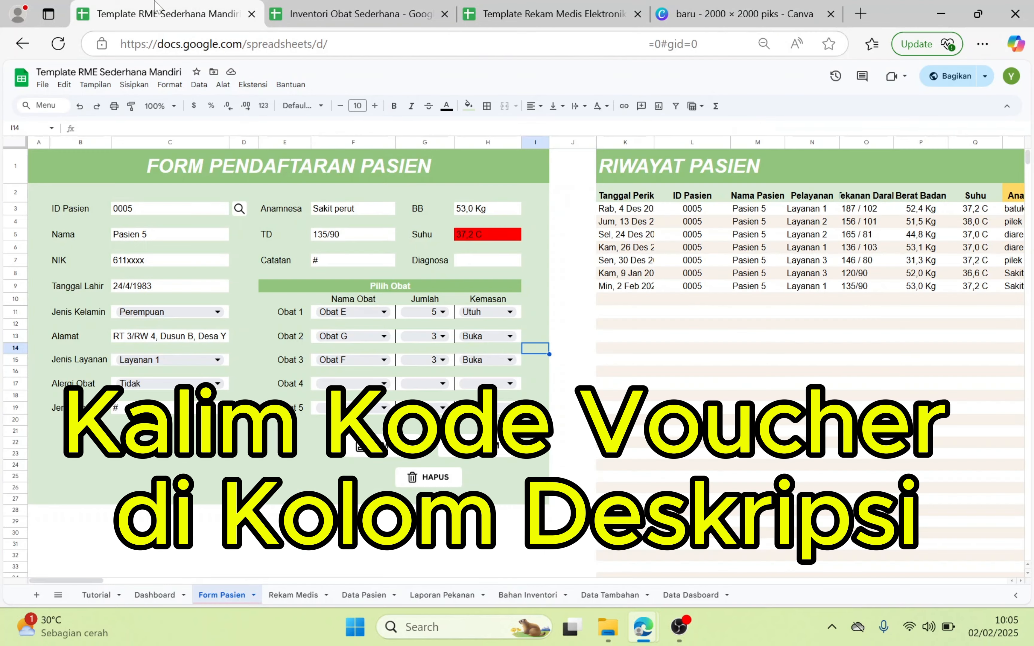
Step: Clear the patient form and start entering a "Penyakit" diagnosis in cell N111 of the Rekam Medis sheet
click(423, 478)
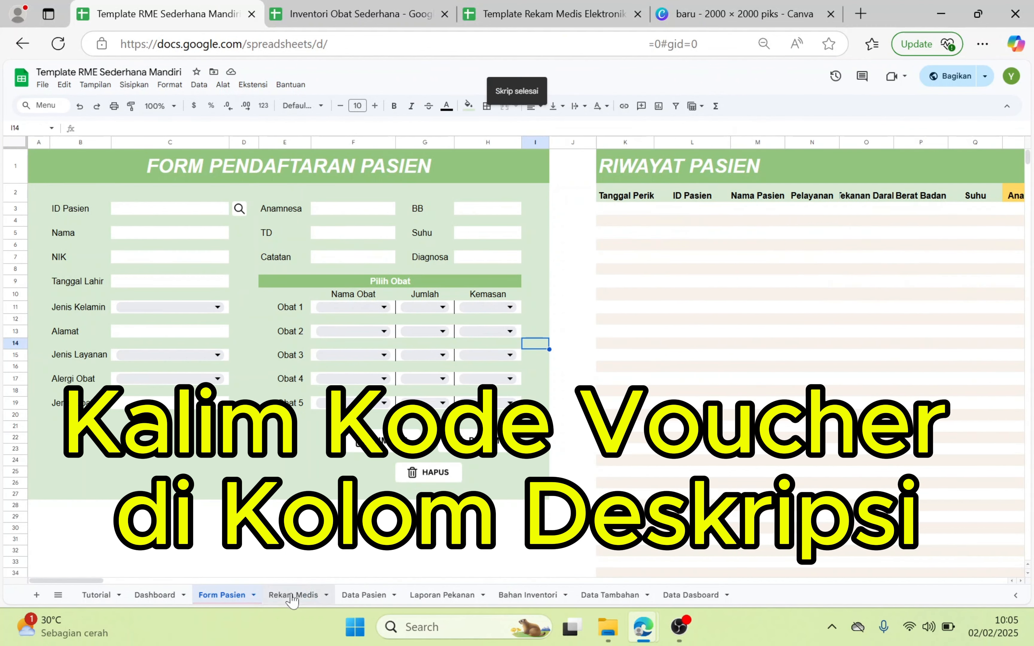
click(292, 597)
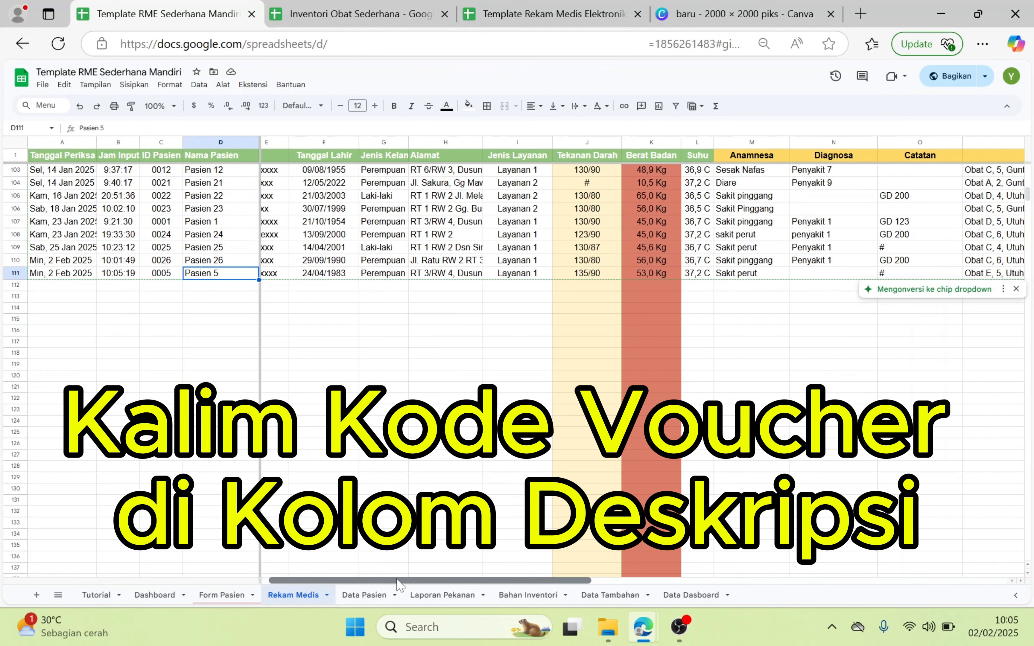
drag(397, 579, 504, 568)
click(566, 272)
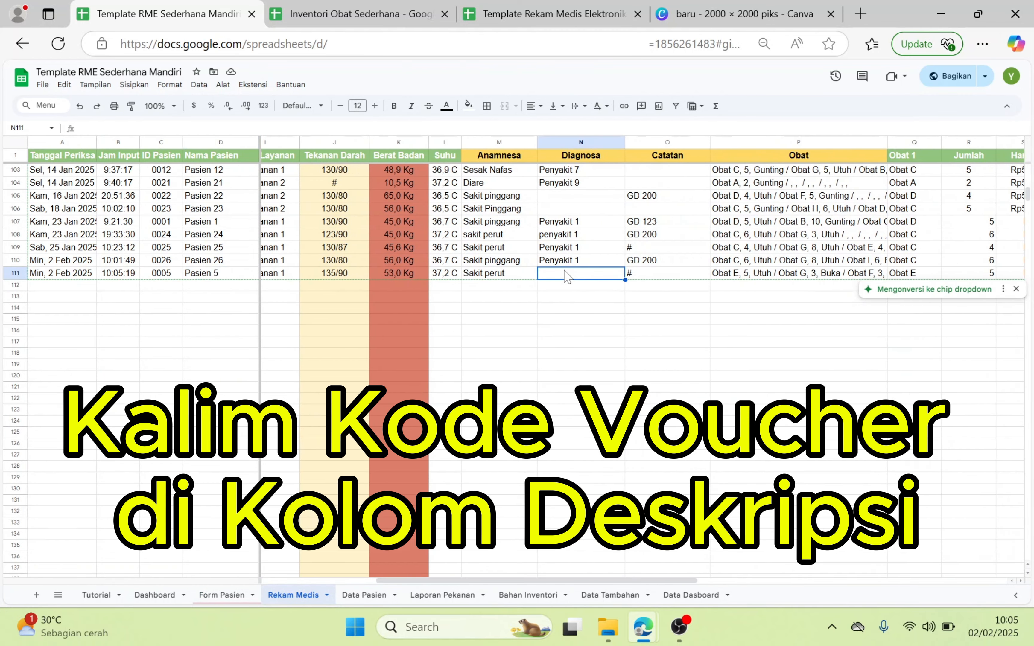
text(Penyakit)
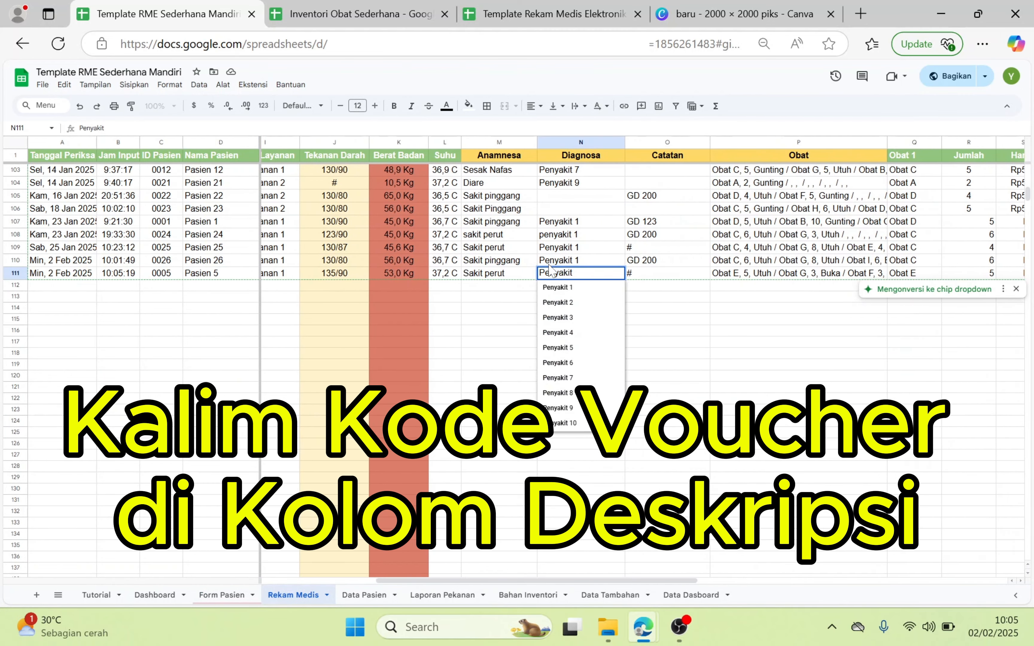